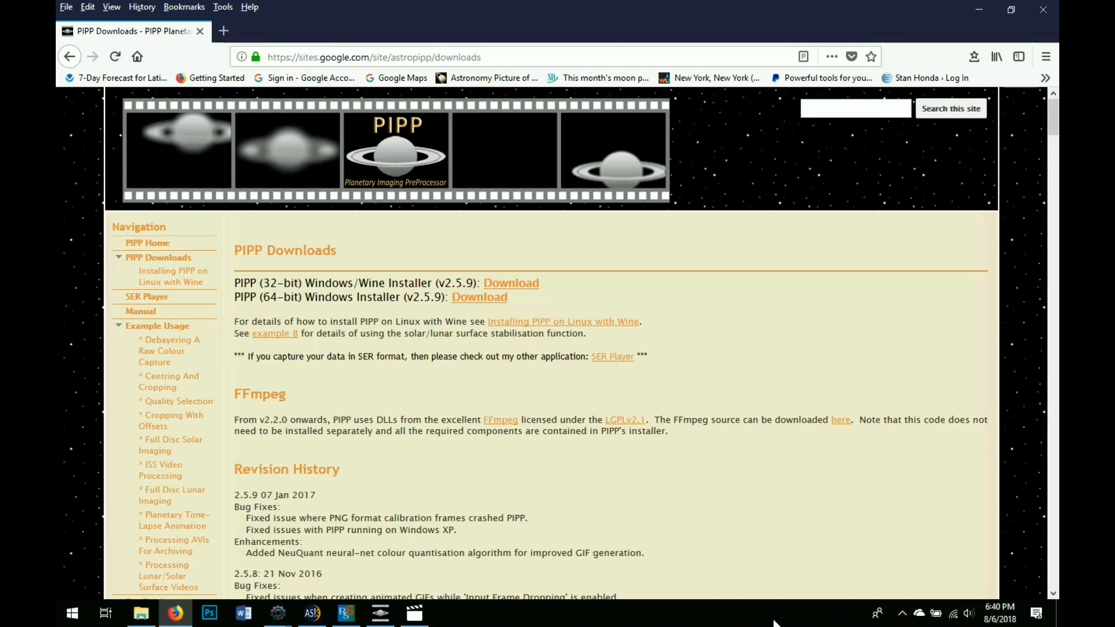
Minimize Firefox after reviewing the PIPP Downloads page to reveal Movies & TV
click(978, 10)
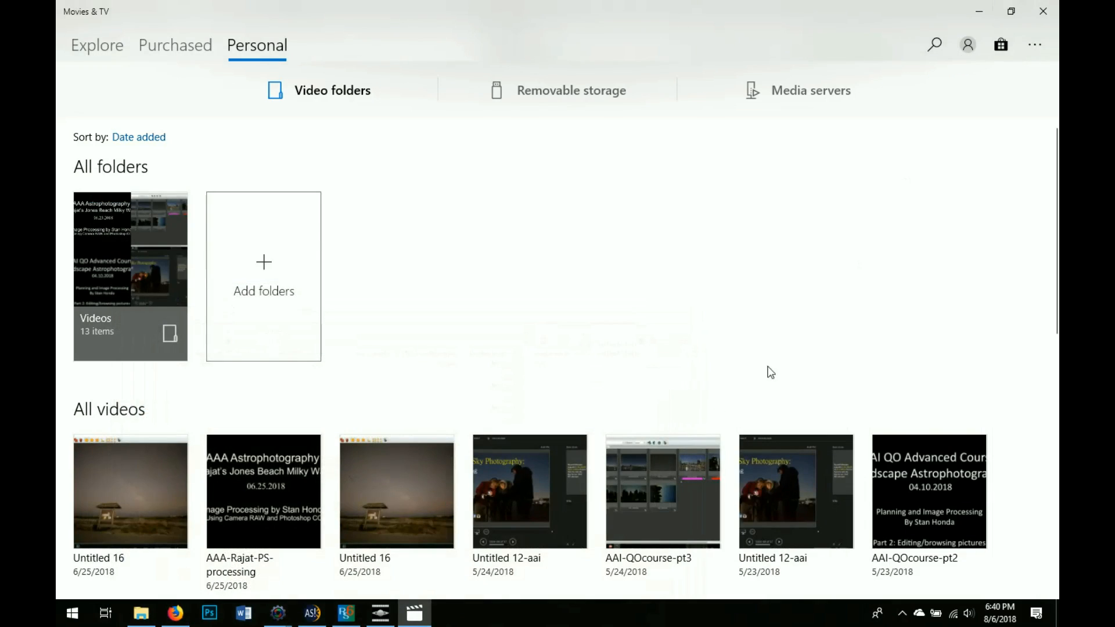
Close Movies & TV and bring PIPP to the front, moving its window up and left
click(979, 10)
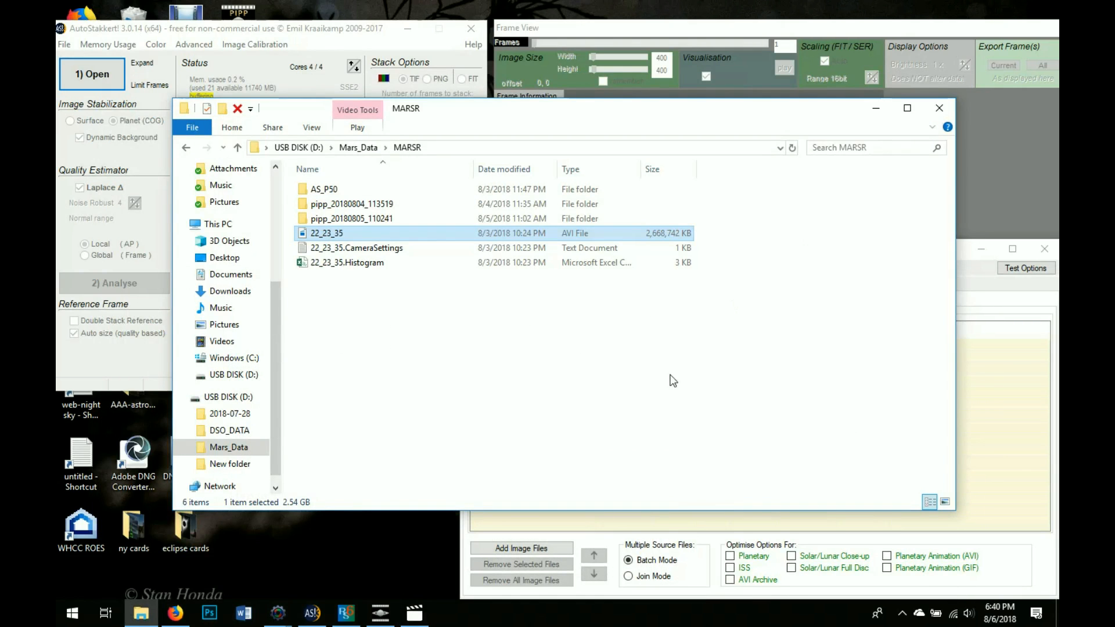
click(994, 397)
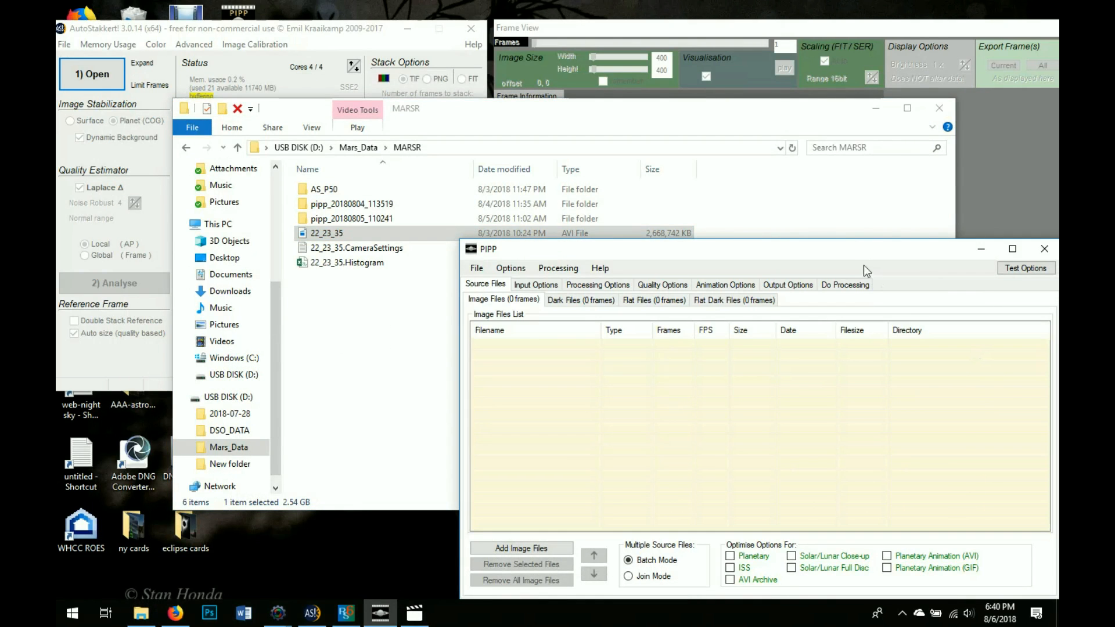
drag(849, 247, 734, 190)
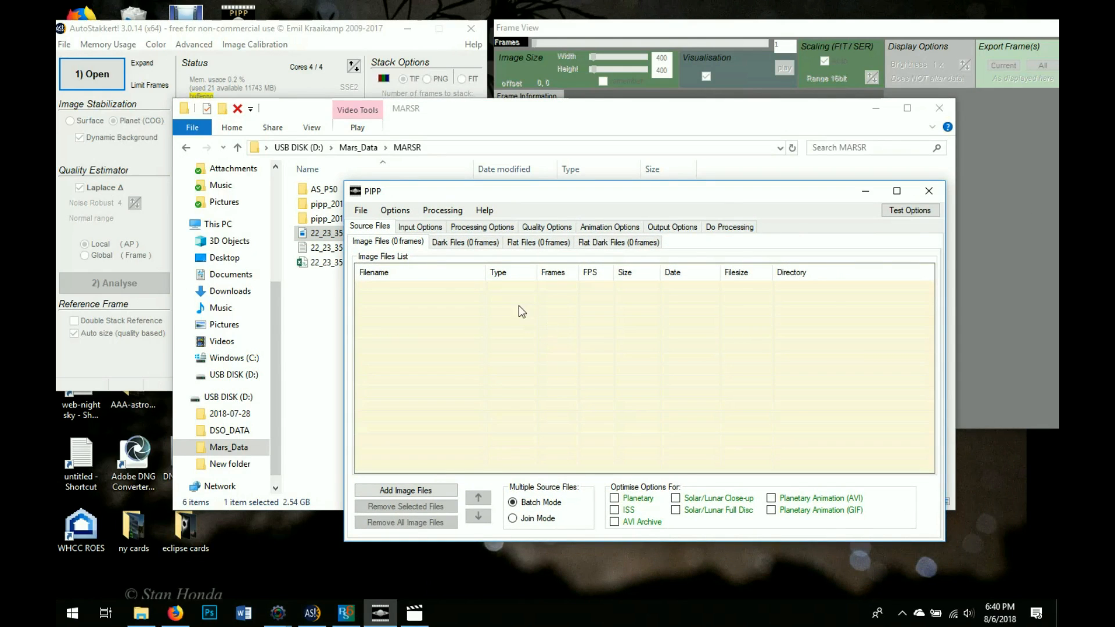
Choose File > Add Source Files in PIPP
click(365, 210)
click(366, 213)
click(377, 230)
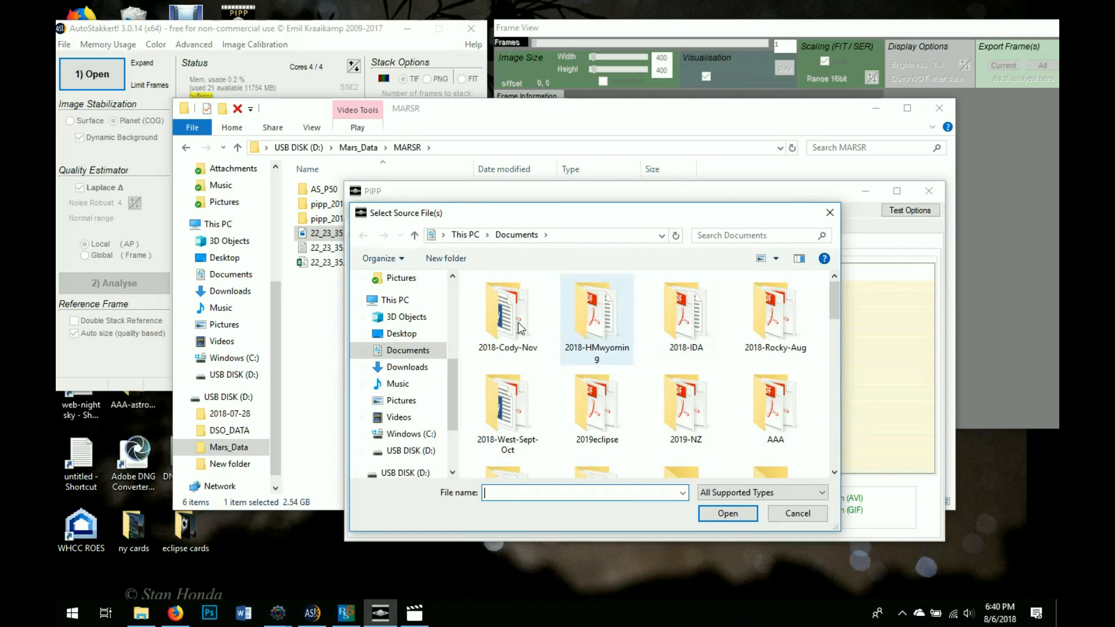
Load 22_23_35.avi from USB DISK (D:) > Mars_Data > MARSR as PIPP's source file
scroll(448, 468, down, 2)
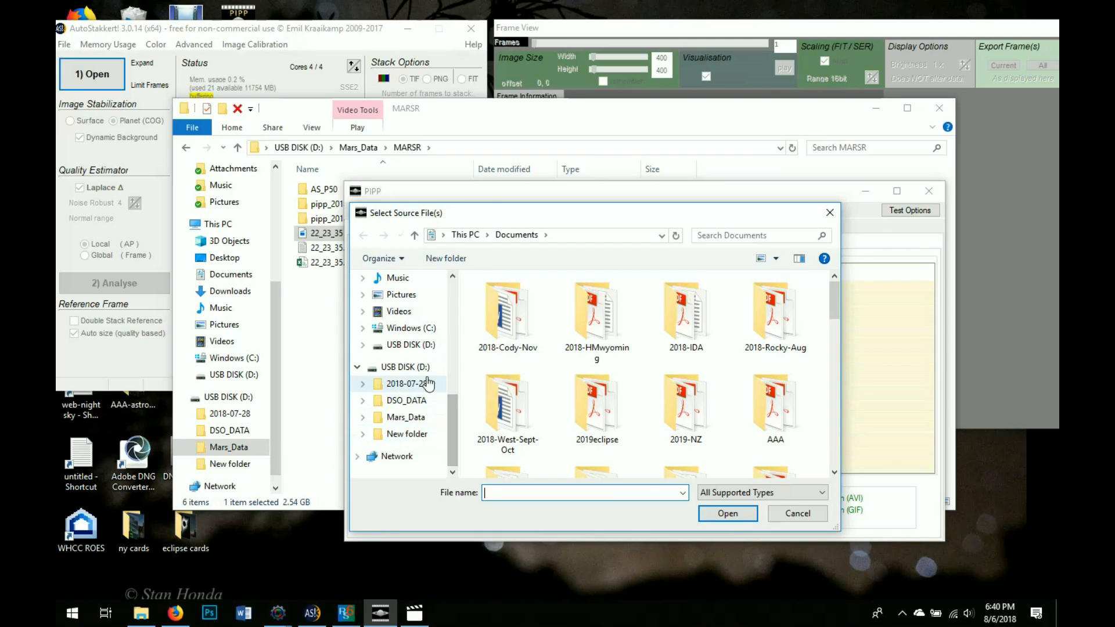
click(433, 418)
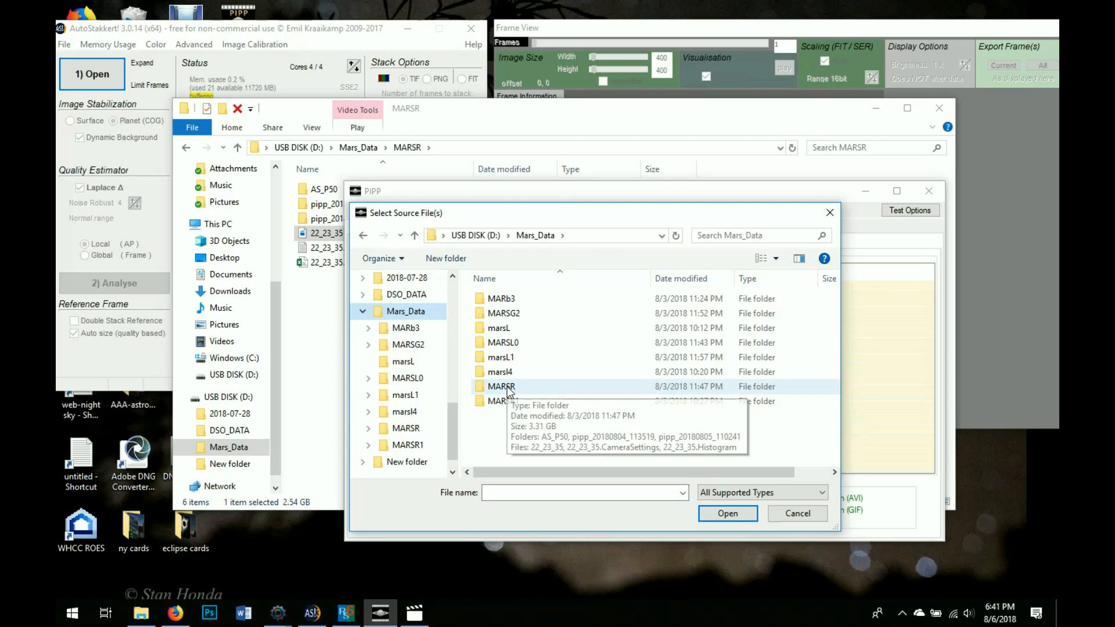
double_click(508, 388)
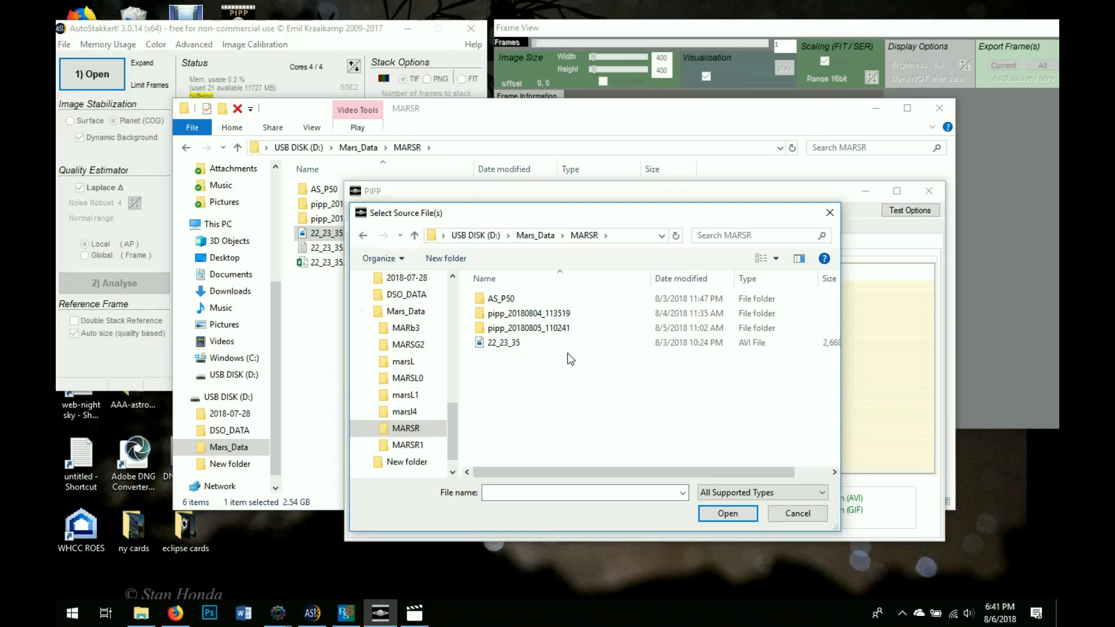
click(493, 344)
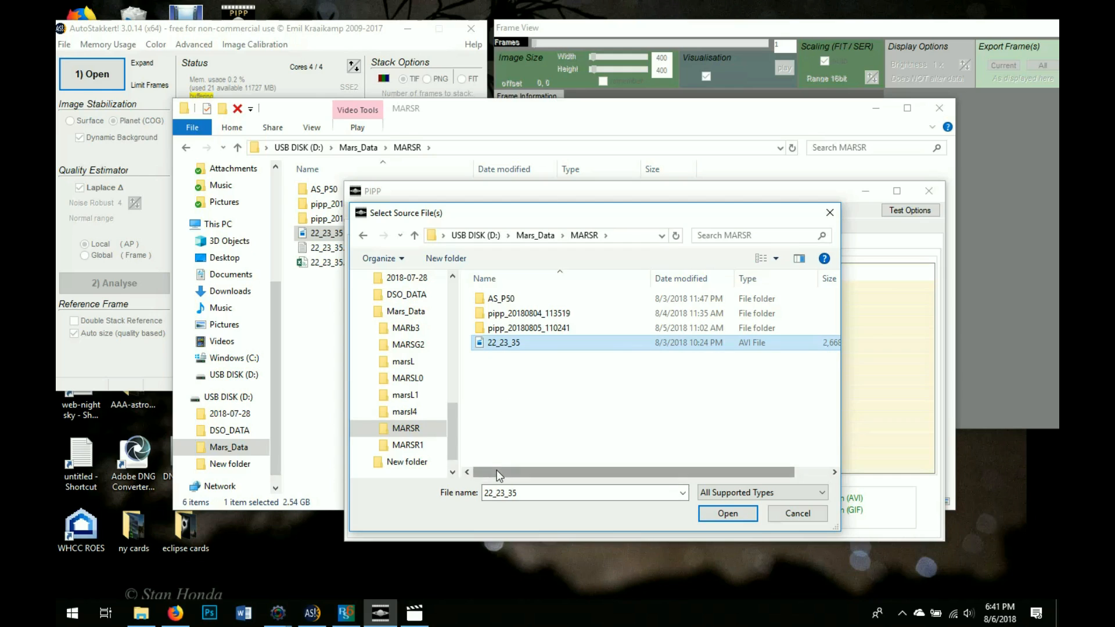
drag(497, 471, 594, 482)
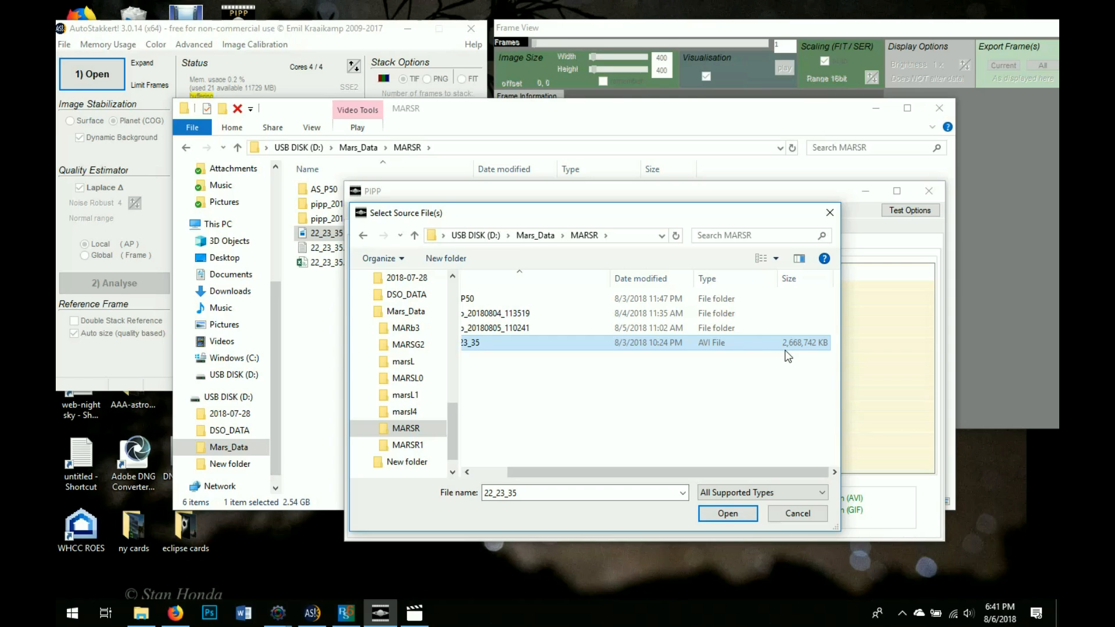
drag(734, 472, 648, 471)
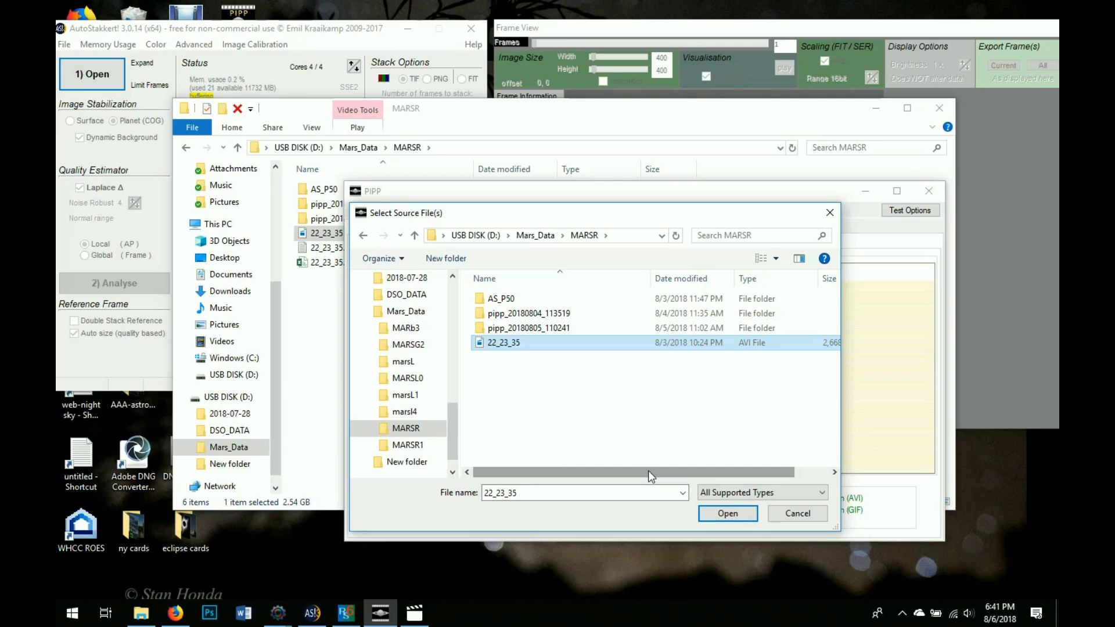
click(729, 514)
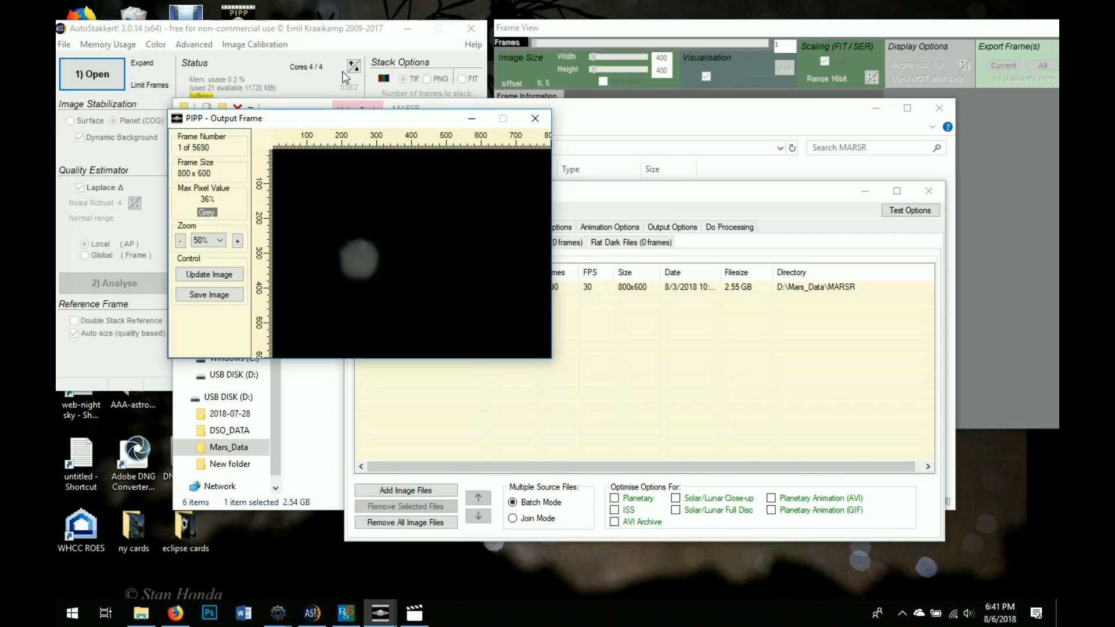
drag(290, 119, 197, 62)
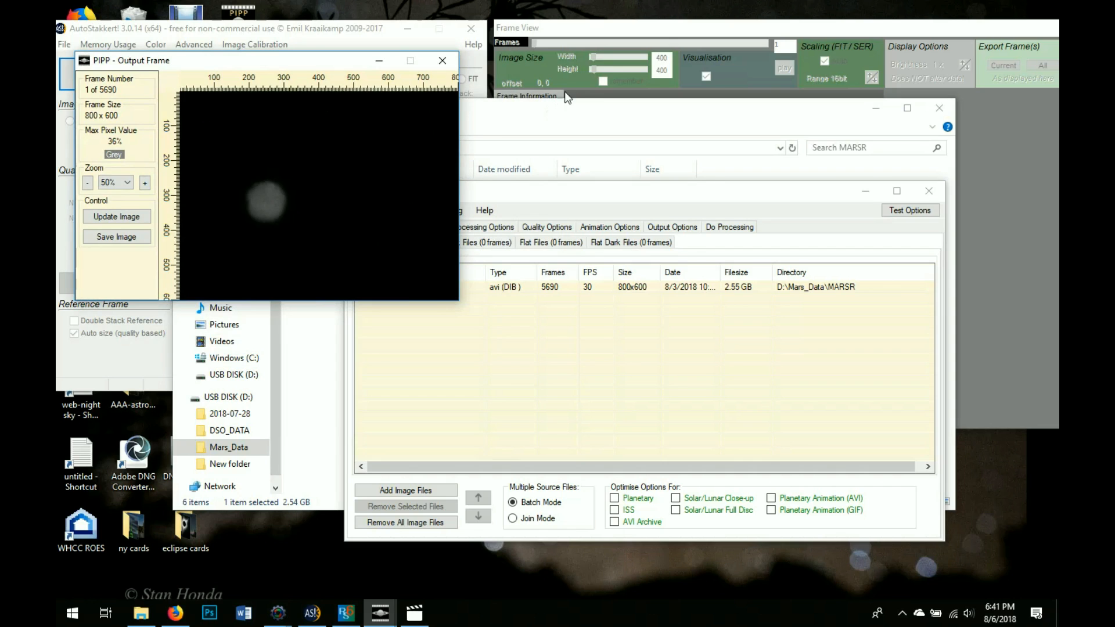
drag(587, 117, 689, 175)
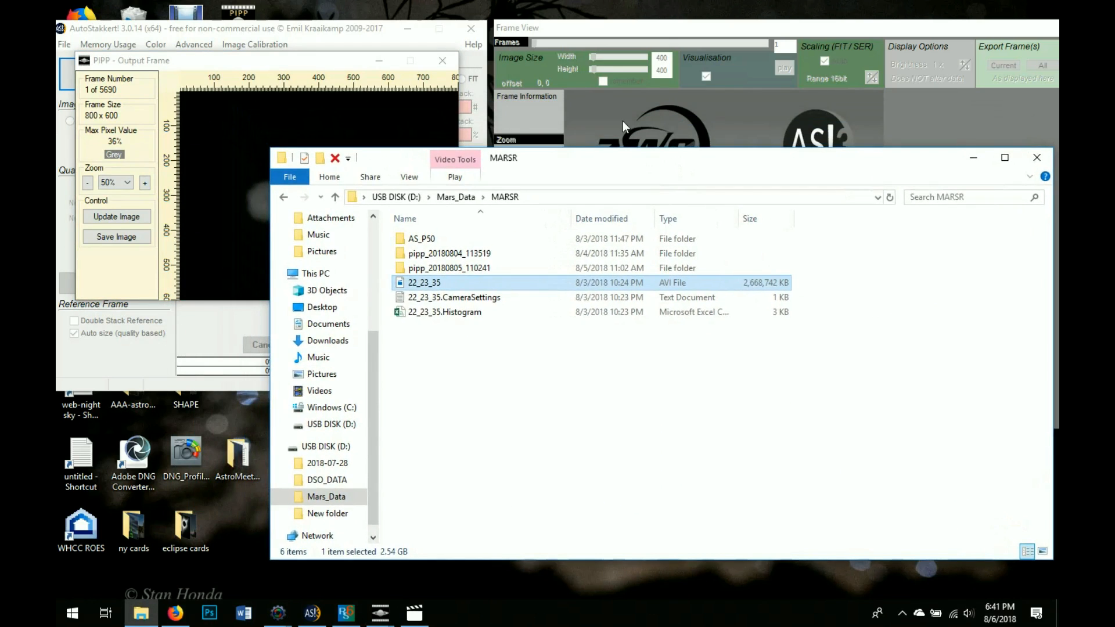
click(319, 62)
drag(319, 59, 307, 56)
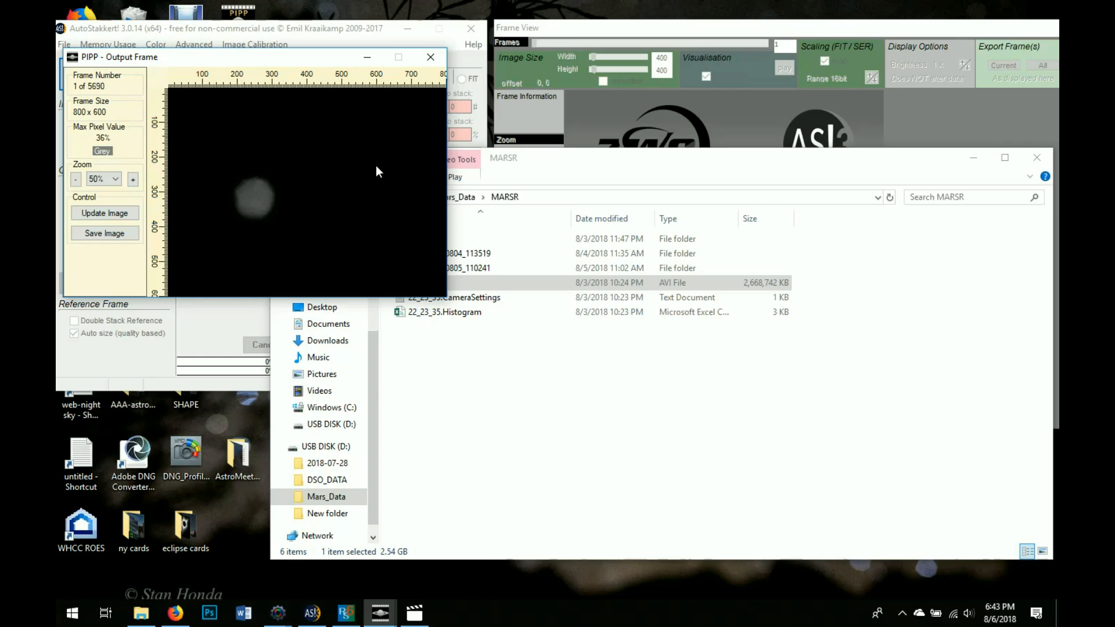
Close the MARSR File Explorer window
click(686, 168)
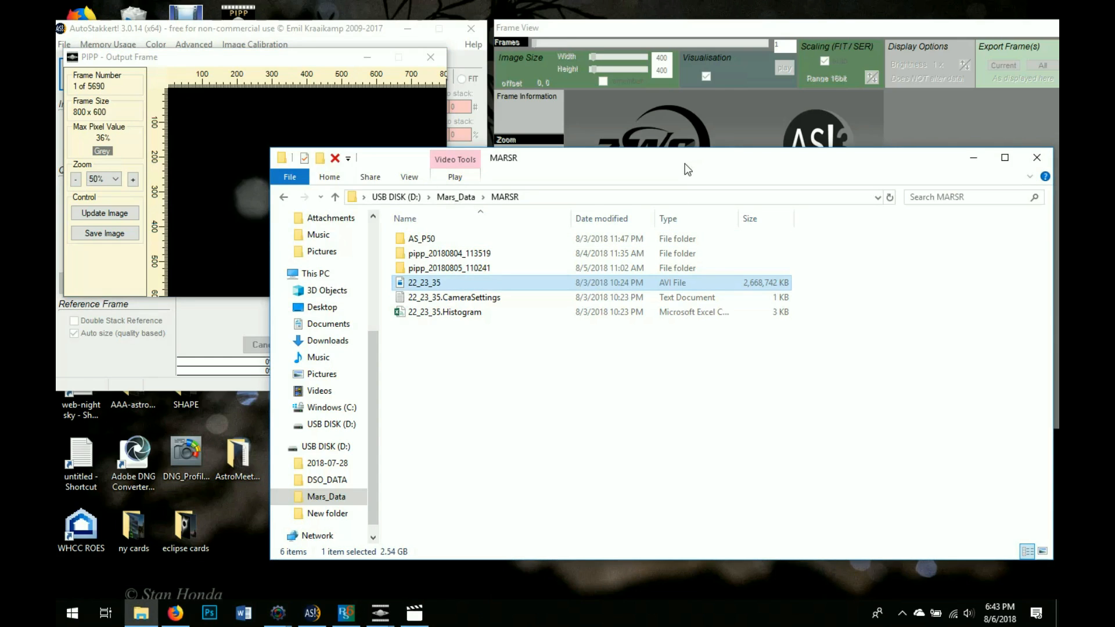
drag(892, 165, 736, 160)
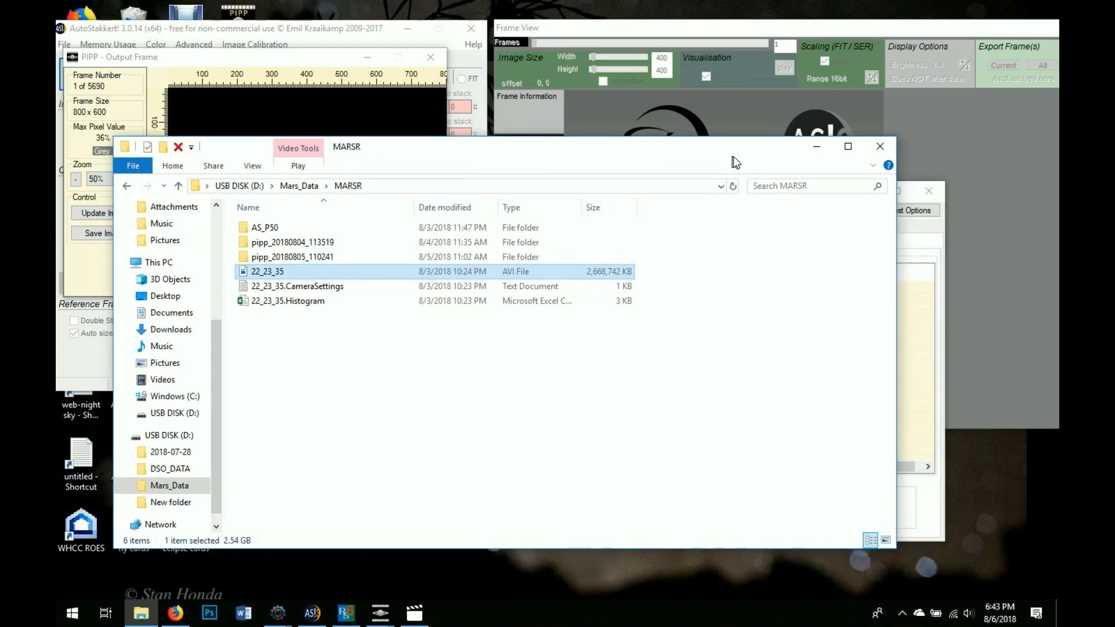
click(882, 153)
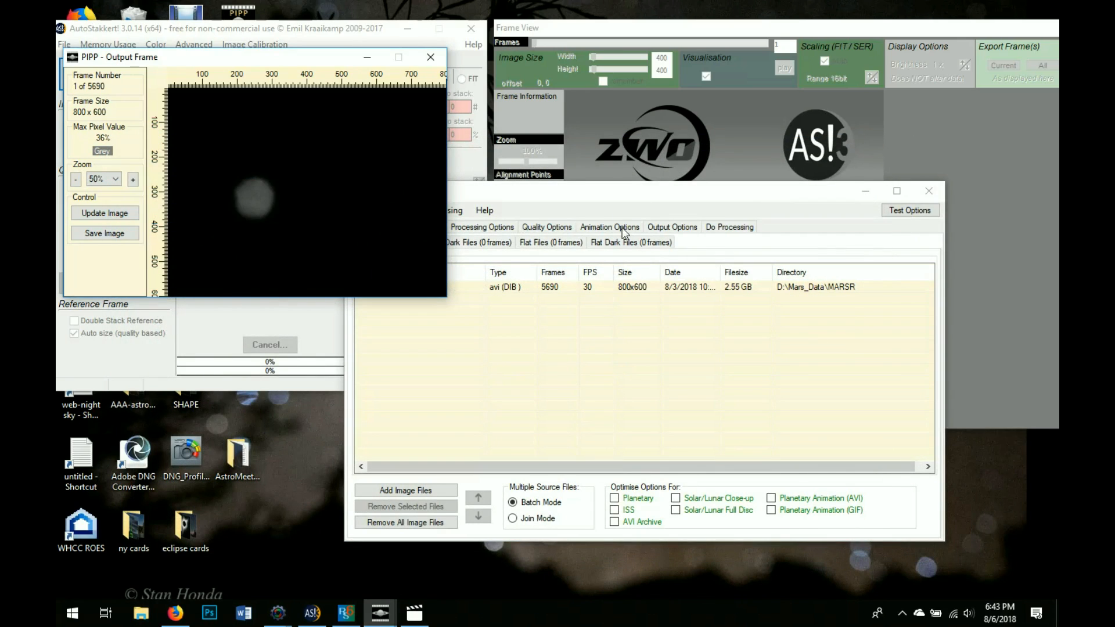
Select the 22_23_35.avi row in PIPP and tick Planetary under Optimise Options For
click(650, 189)
click(479, 289)
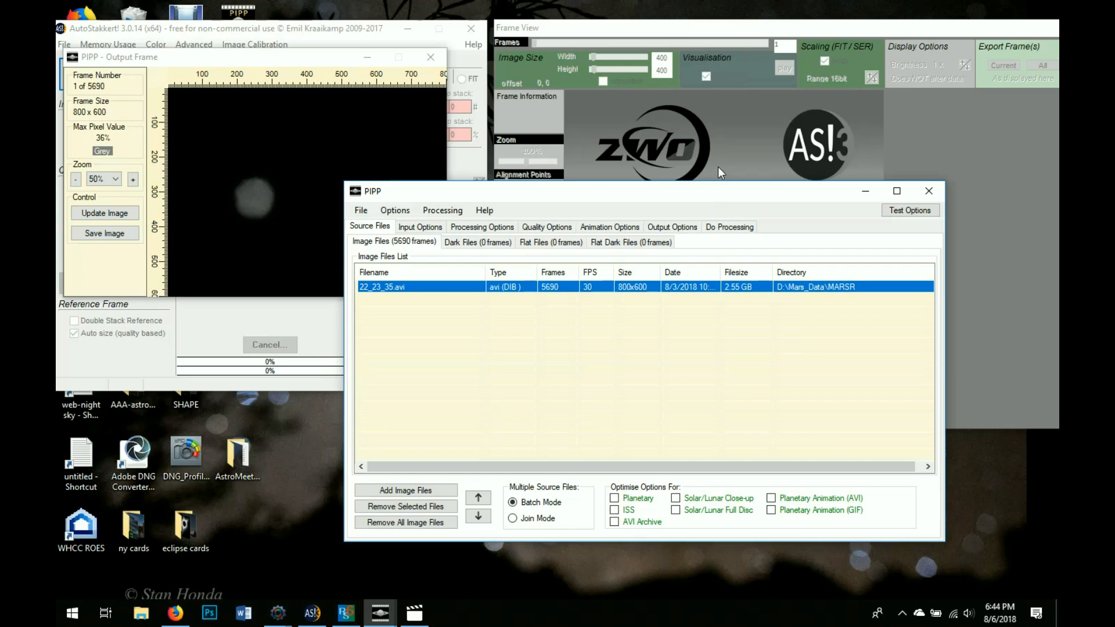
drag(725, 188, 798, 212)
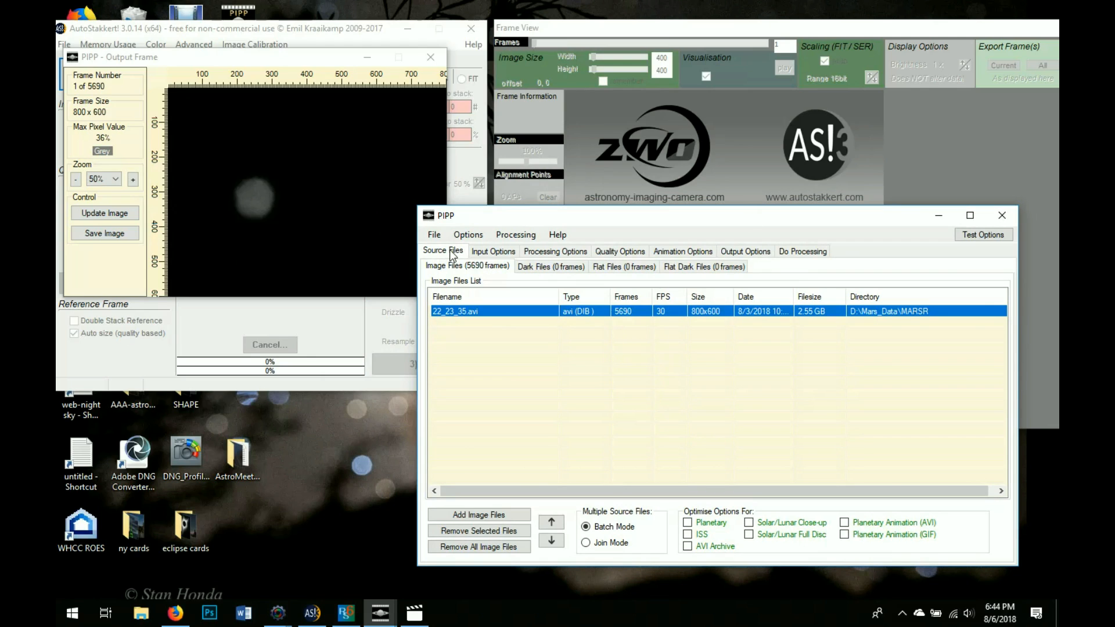
click(688, 523)
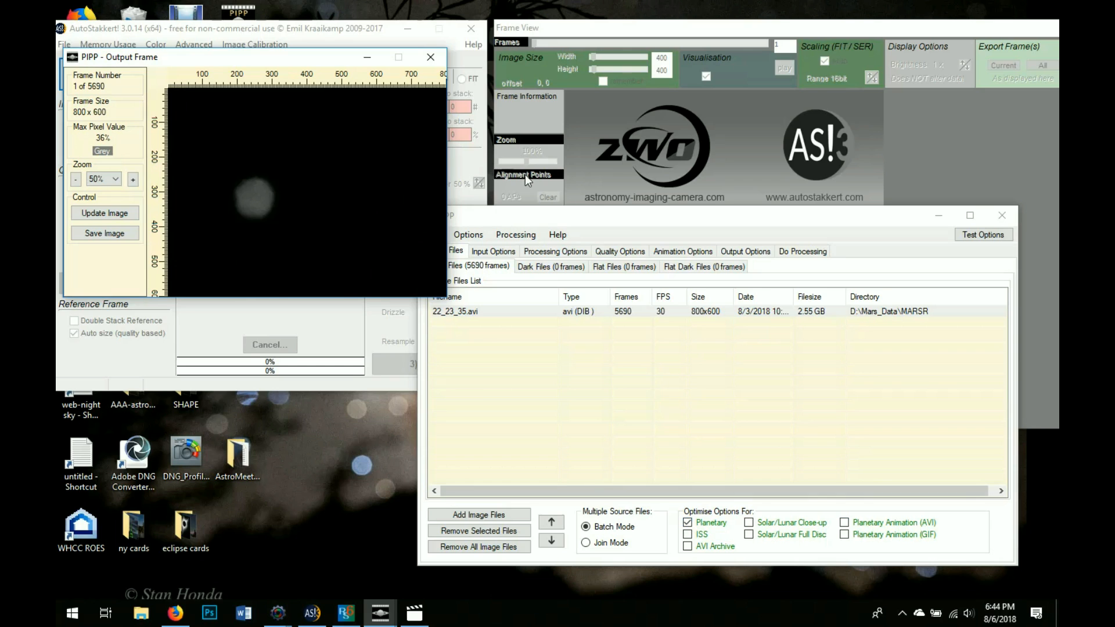
drag(629, 215, 653, 218)
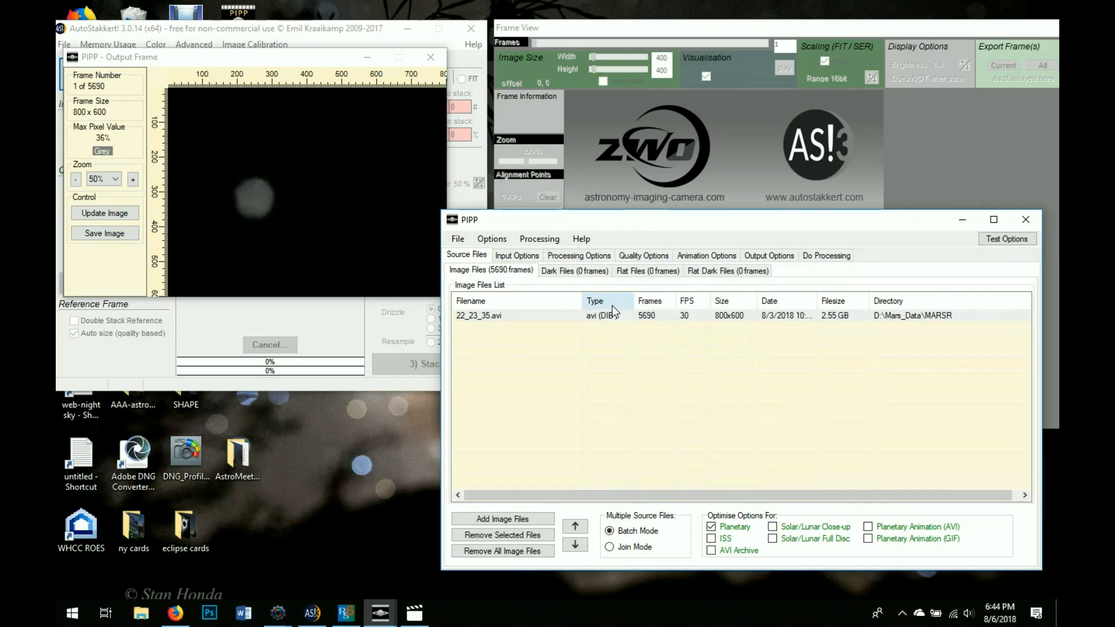
Review PIPP's Input, Processing and Output settings tabs
click(516, 256)
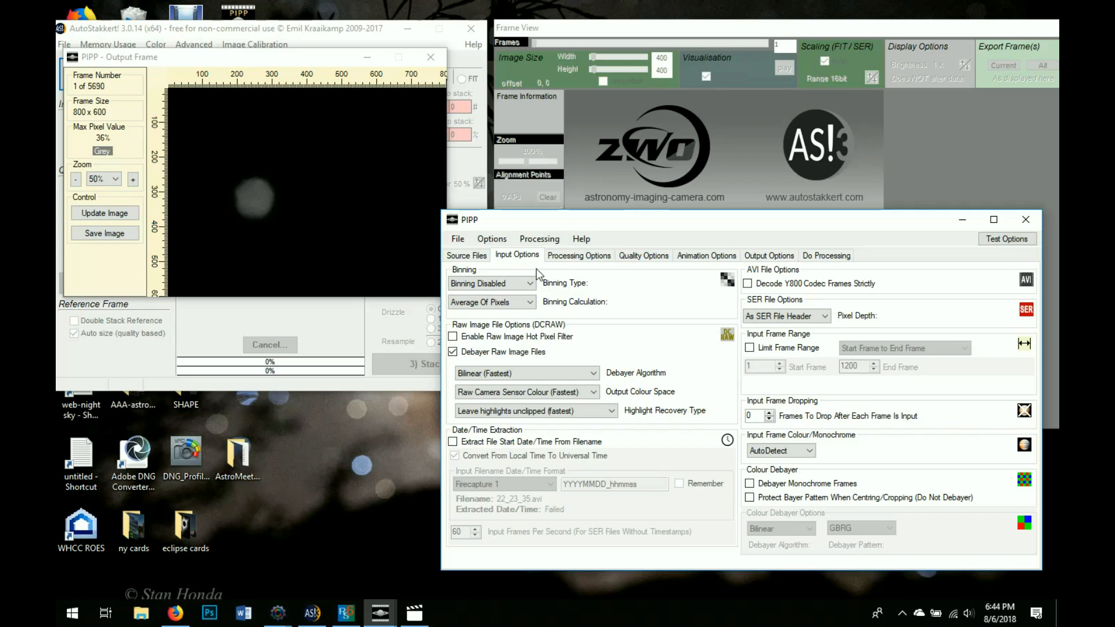
click(568, 258)
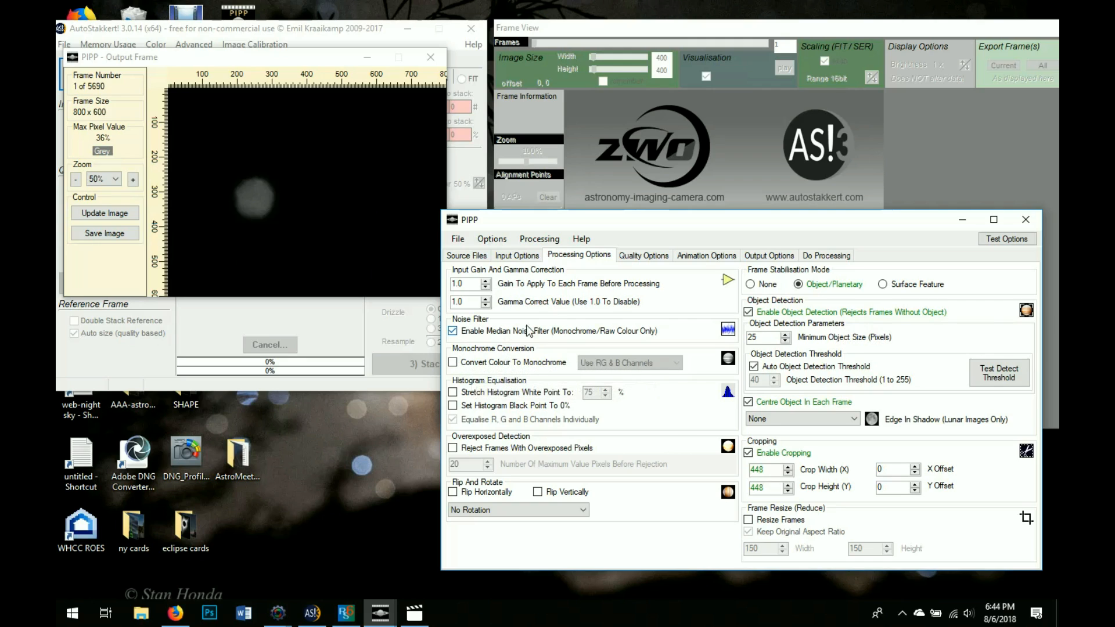
click(762, 256)
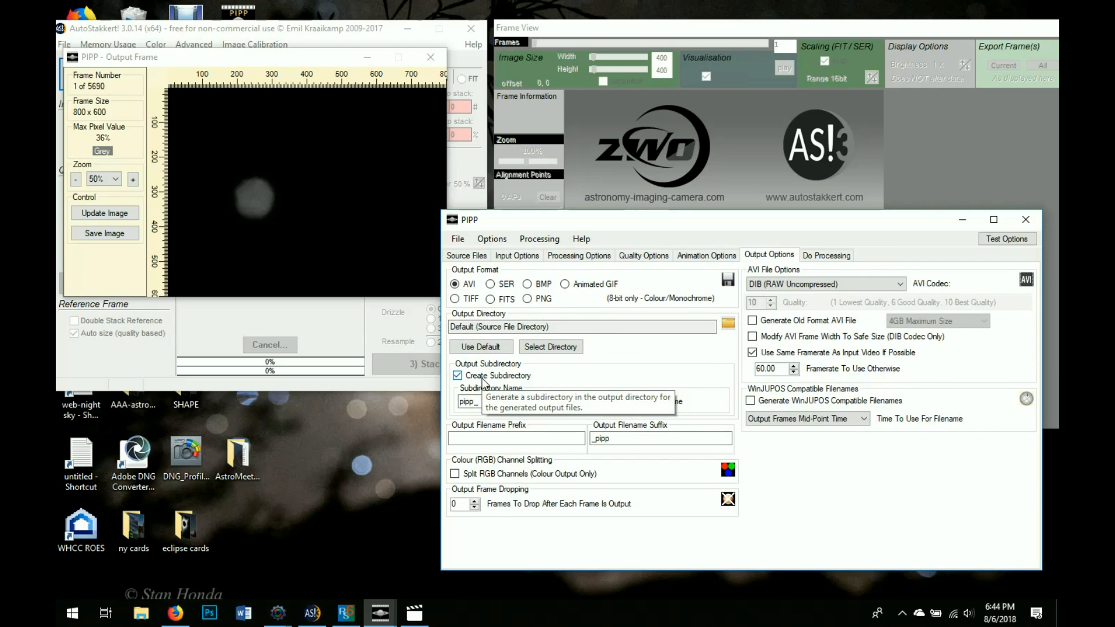
Start processing 22_23_35.avi on Do Processing, with the output folder set to open when done
click(817, 256)
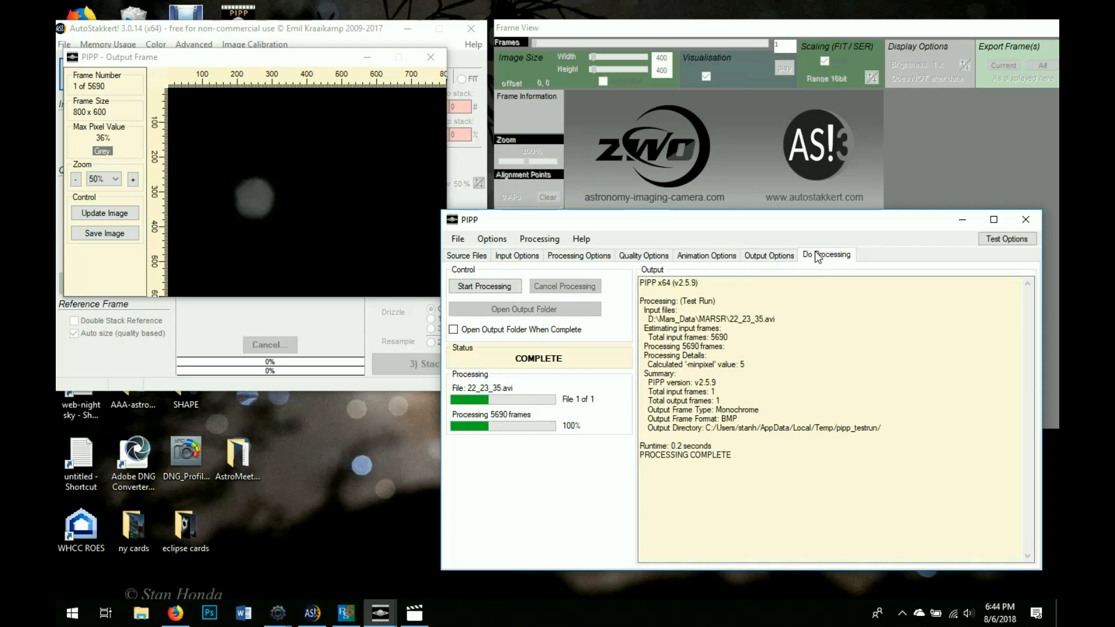
click(504, 288)
click(482, 331)
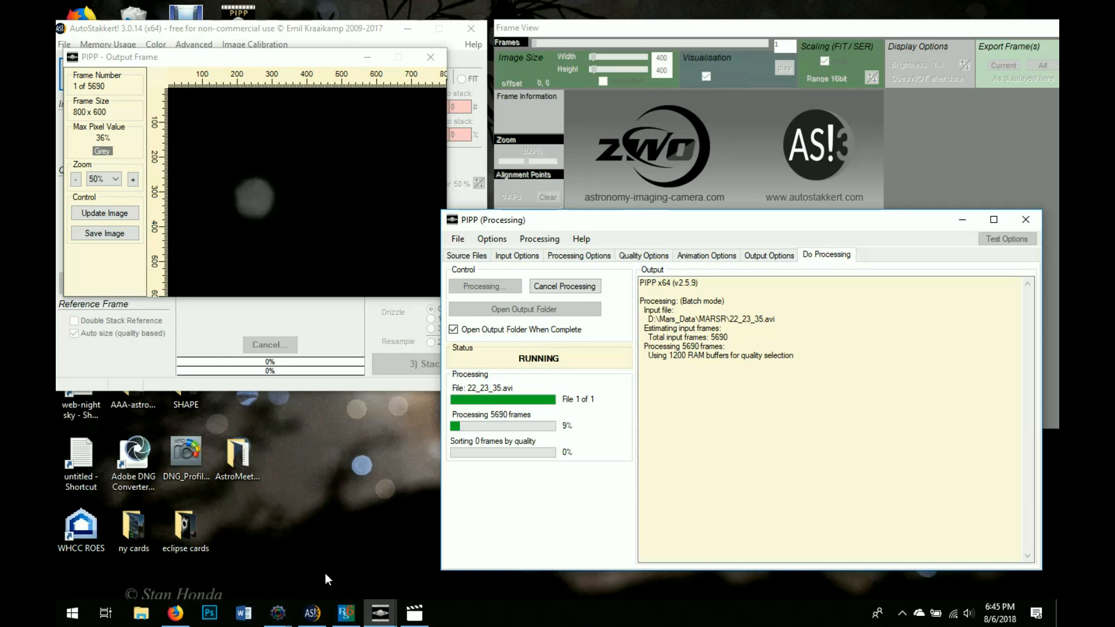
click(175, 613)
Search Google for 'autostakert' from the Firefox address bar
click(330, 58)
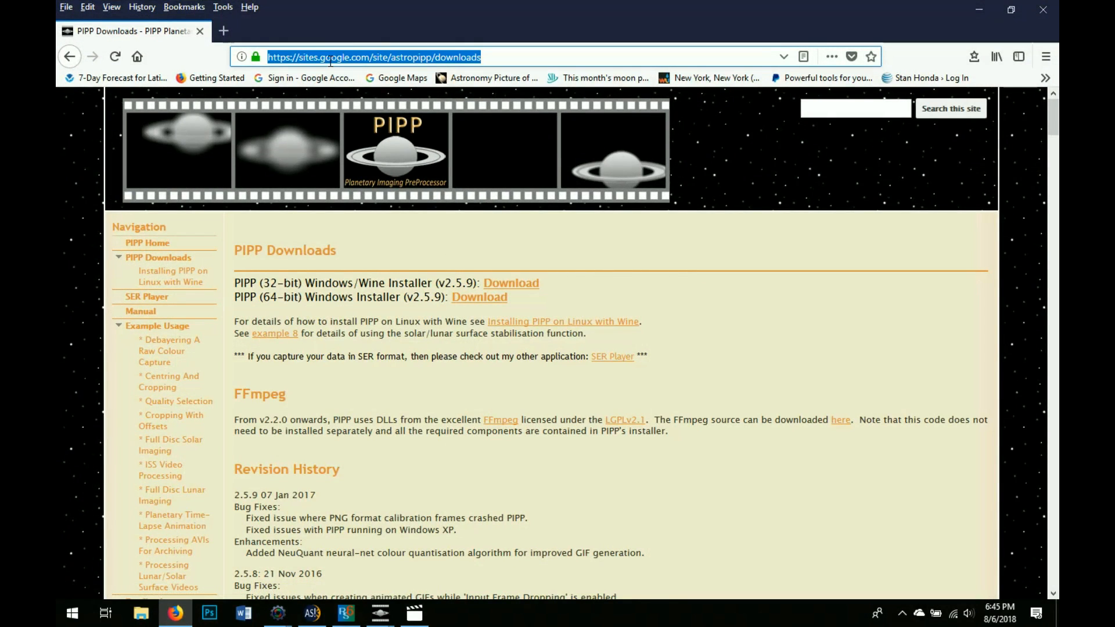
text(autoata)
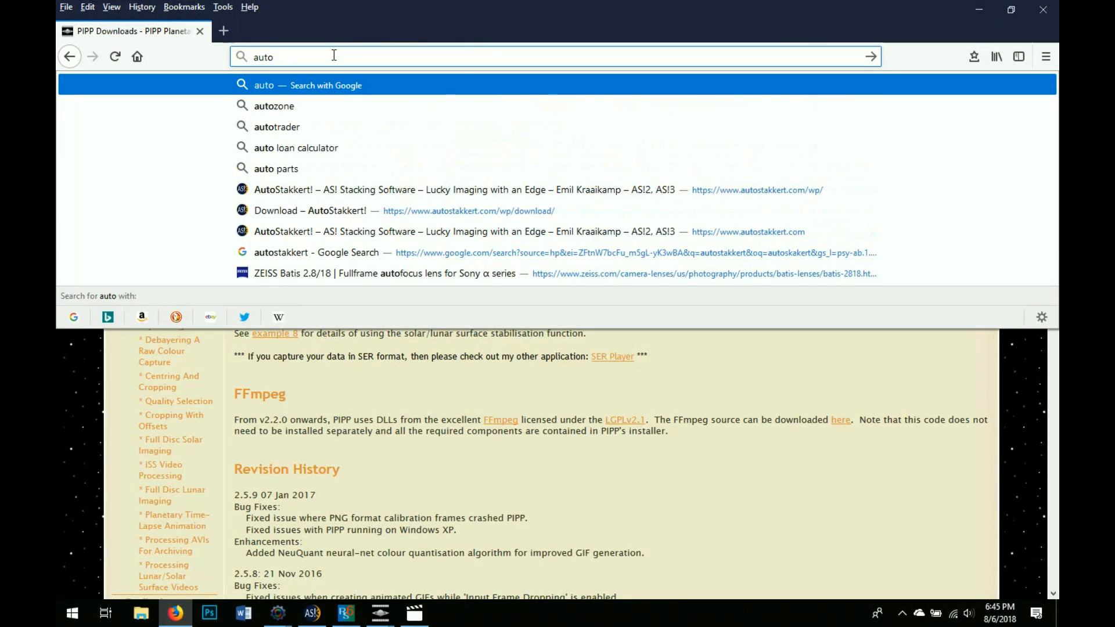
key(BackSpace)
key(BackSpace)
key(BackSpace)
text(st)
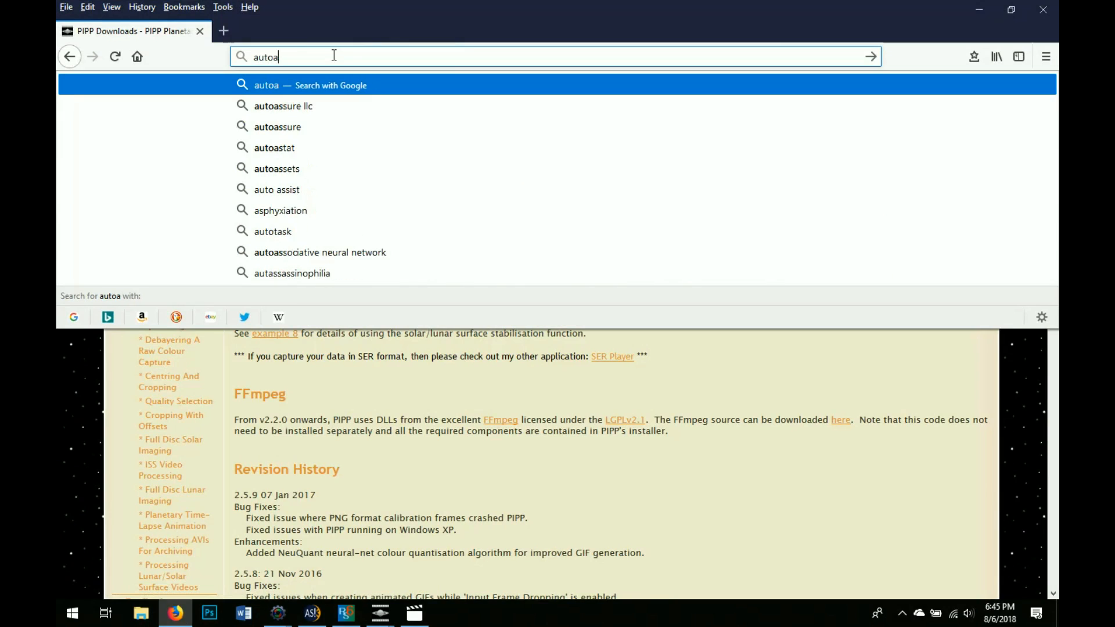
text(akert)
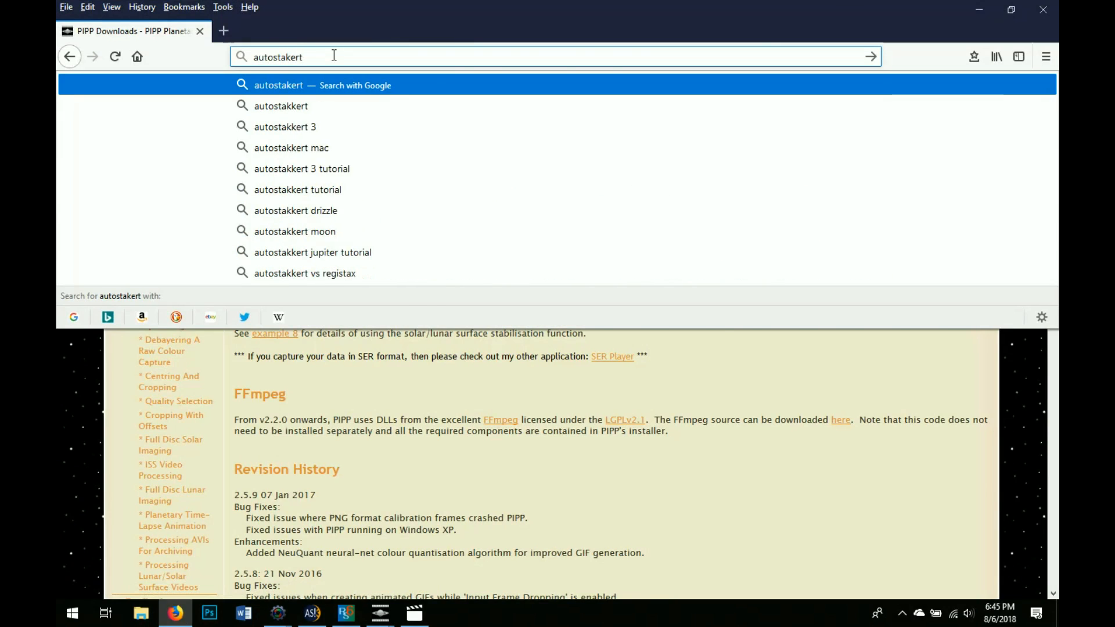
key(Return)
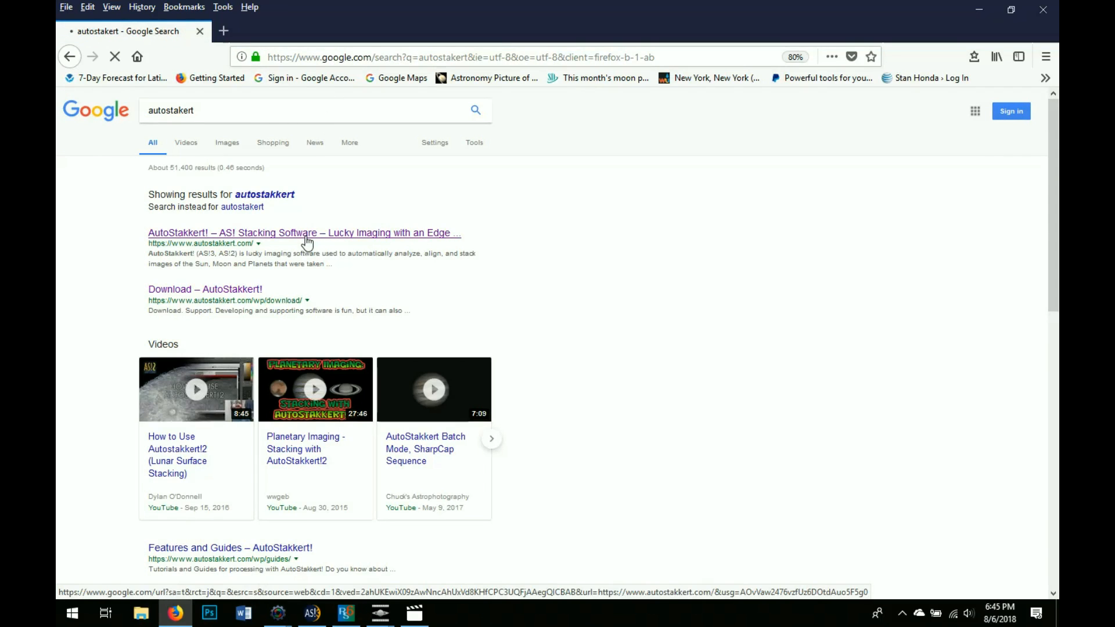
Open autostakkert.com, go to Download, and follow the beta versions link to the development notes
click(309, 234)
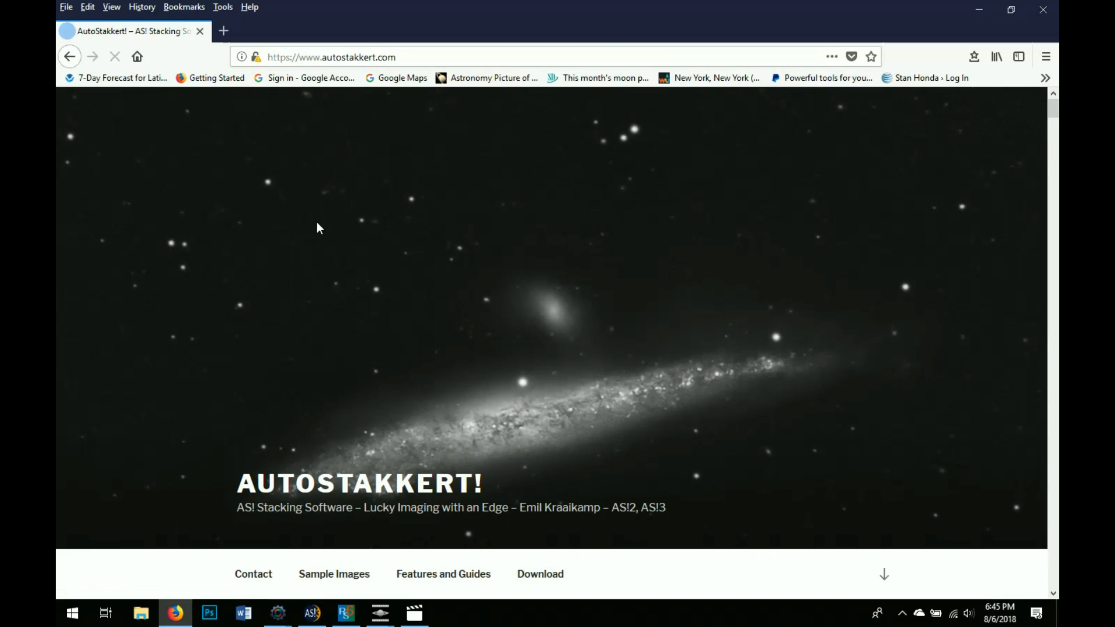
scroll(317, 221, down, 2)
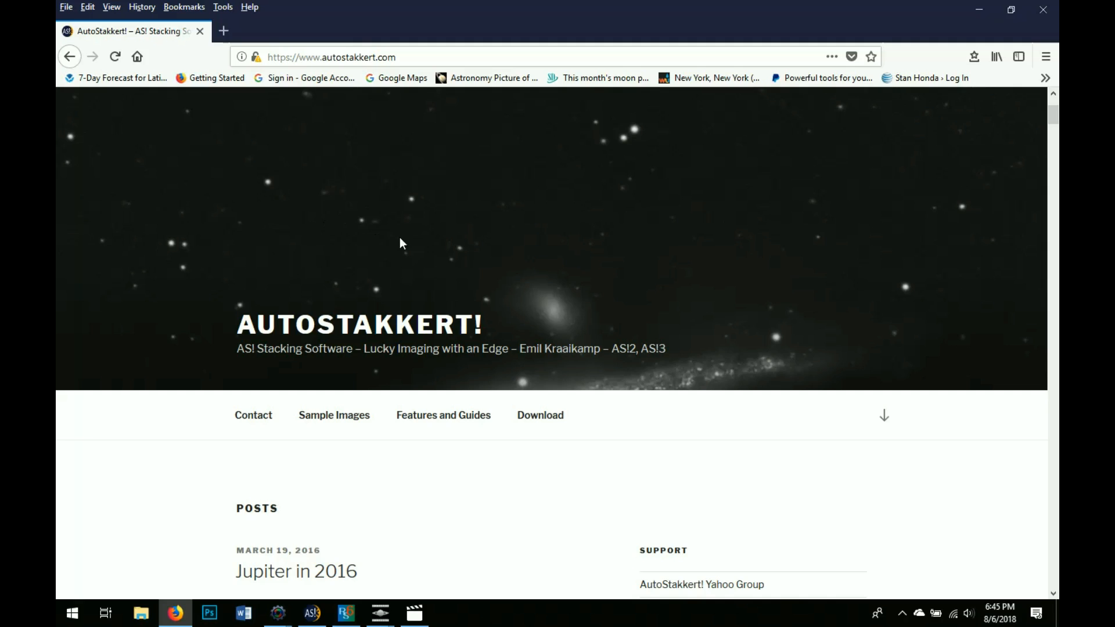
click(532, 416)
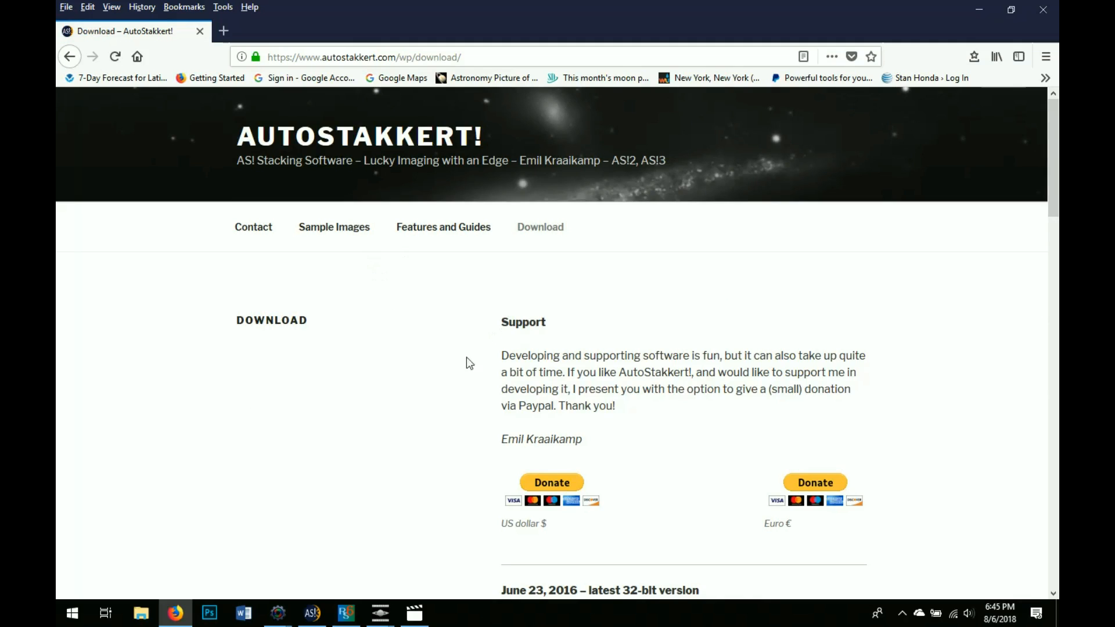
scroll(364, 348, down, 5)
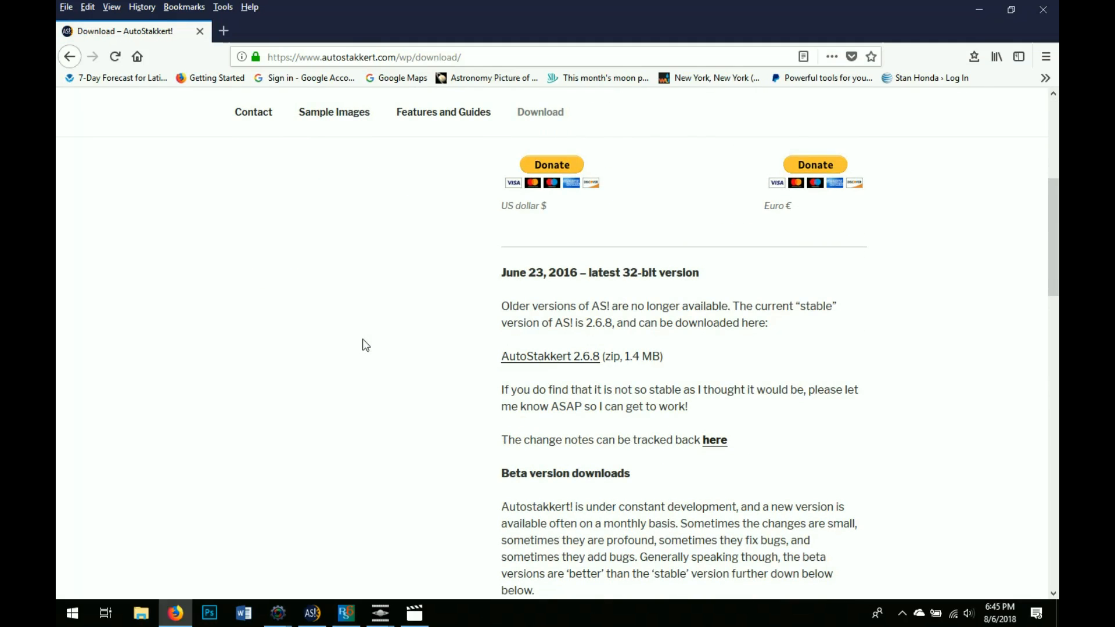
scroll(511, 421, down, 3)
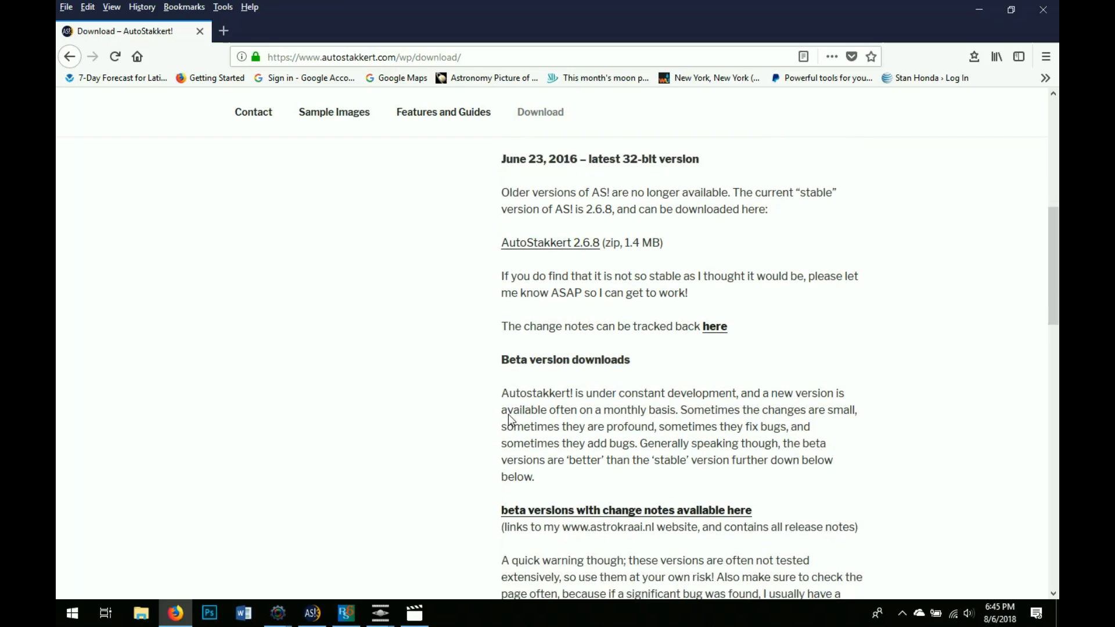
scroll(374, 381, up, 5)
scroll(435, 343, down, 3)
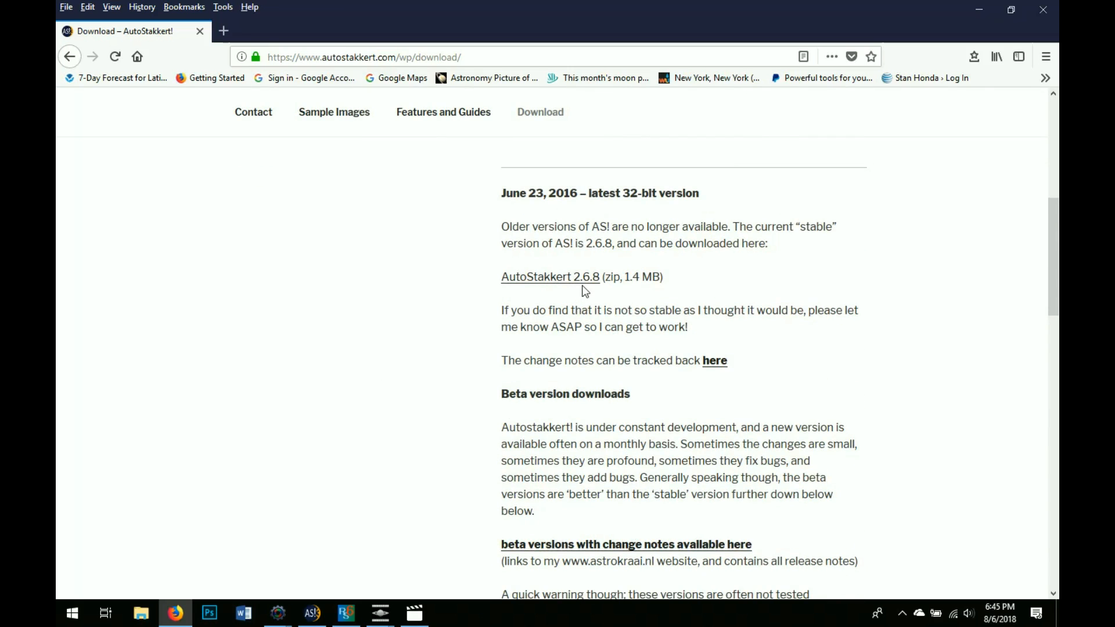
scroll(434, 373, down, 2)
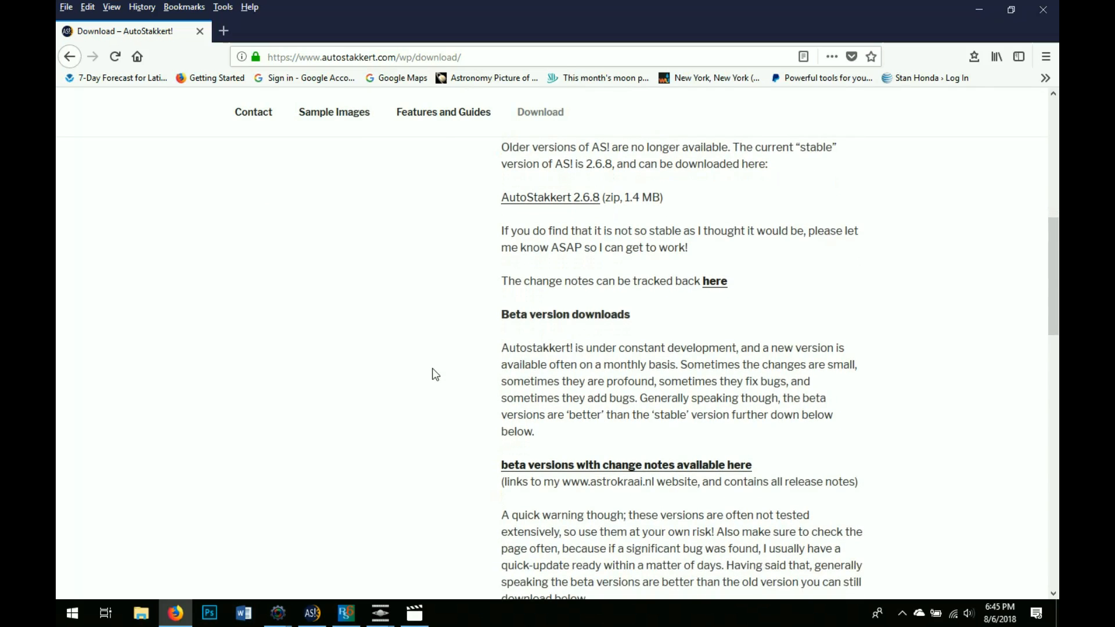
click(544, 465)
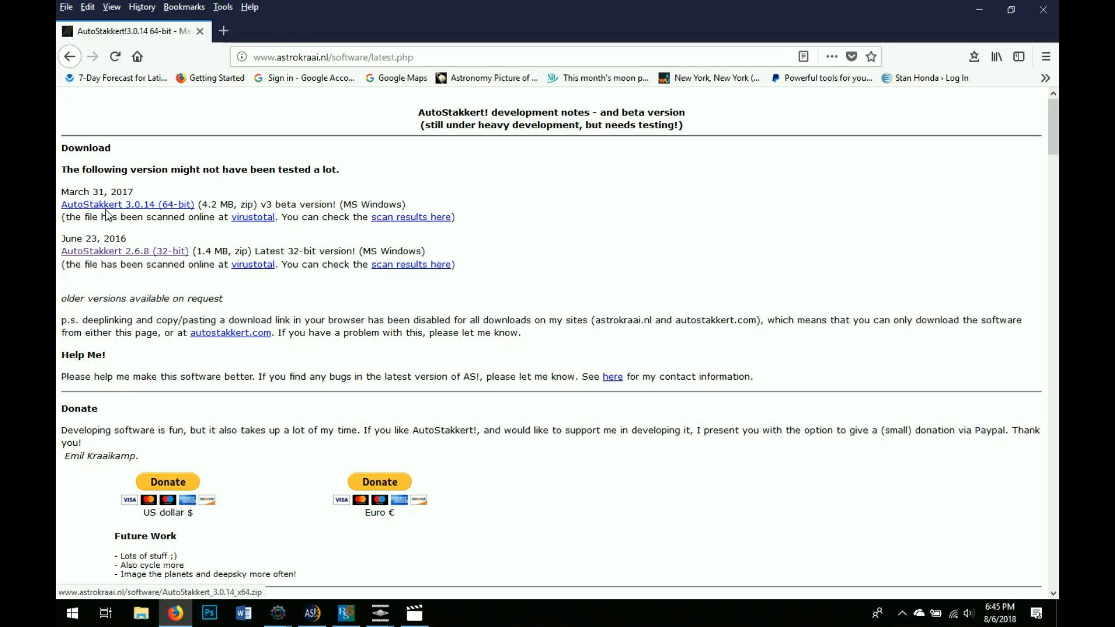
Search 'registaxx download', open the RegiStax site, download Release 6.1.0.8, then minimize Firefox
click(382, 56)
text(re)
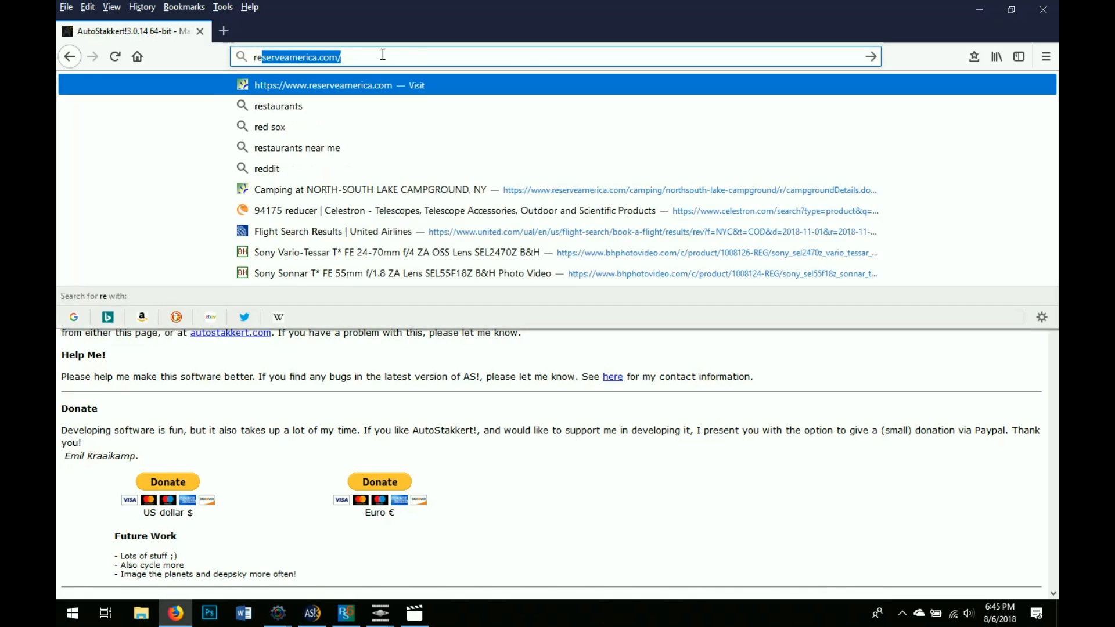
text(gistaxx download)
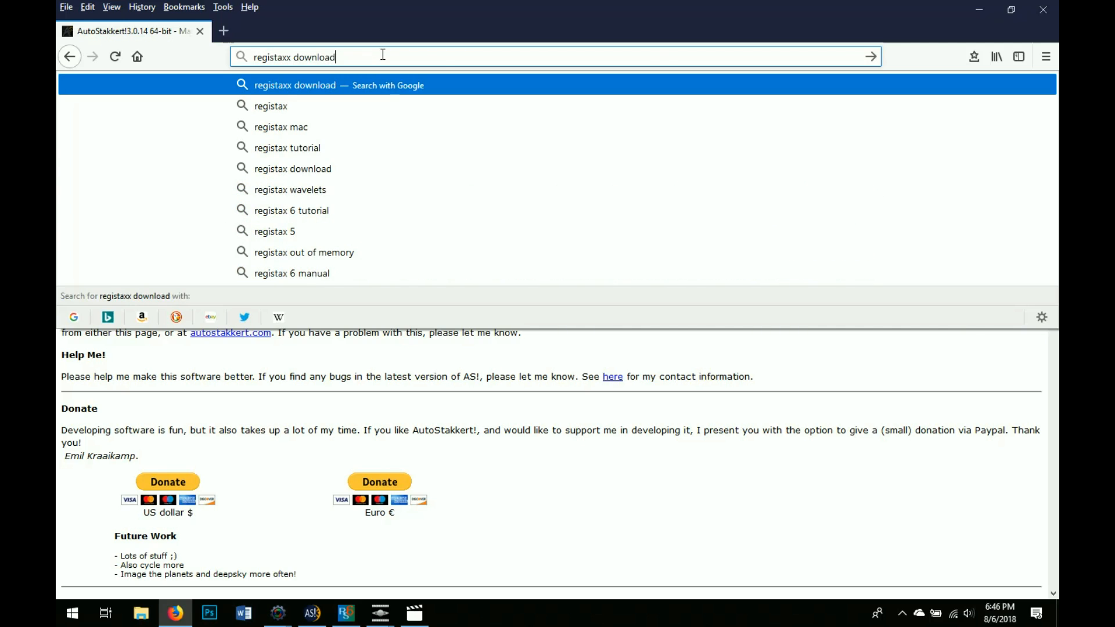
key(Return)
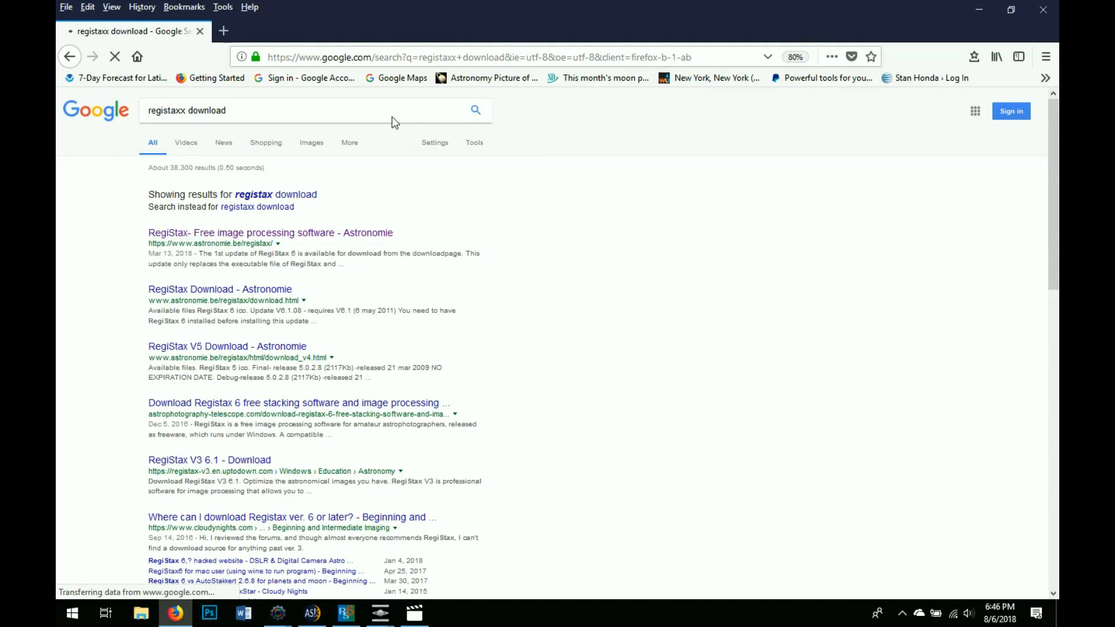
click(338, 235)
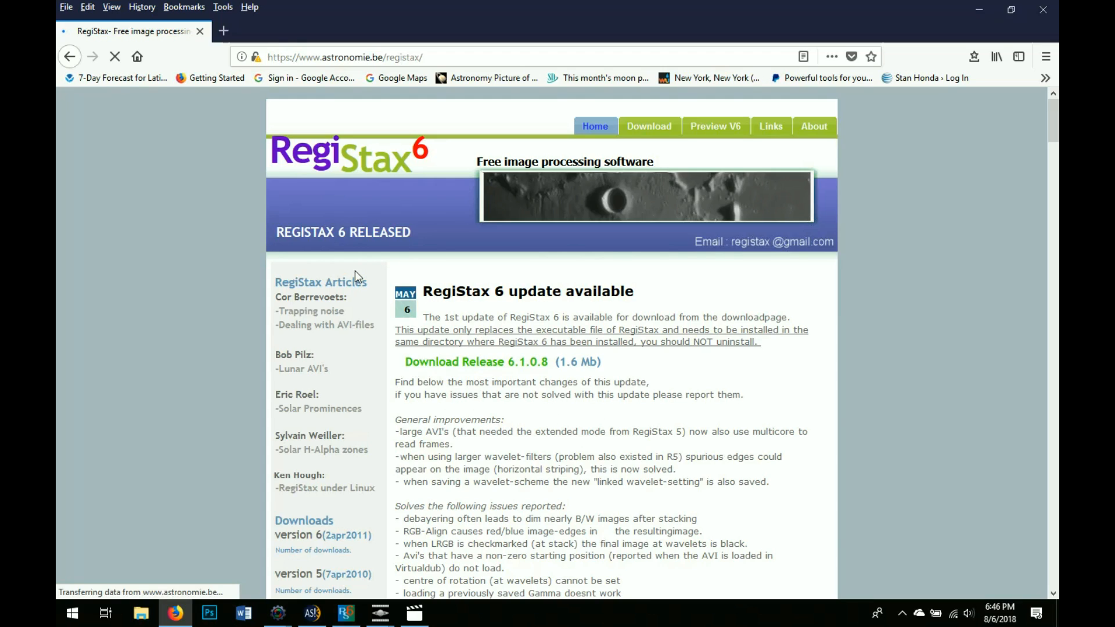
click(513, 367)
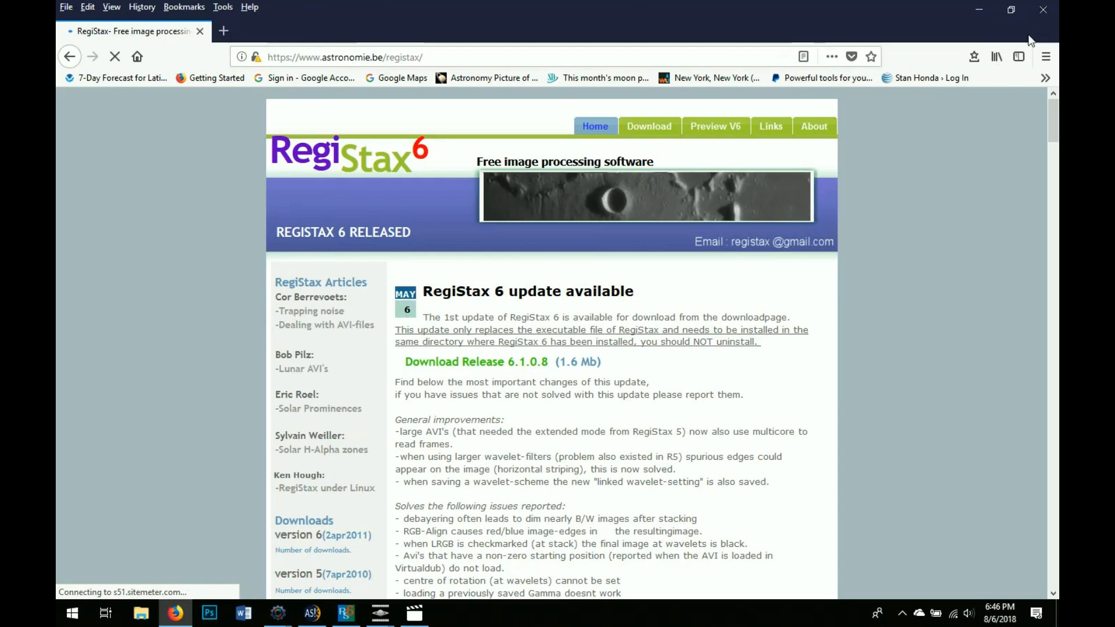
click(980, 10)
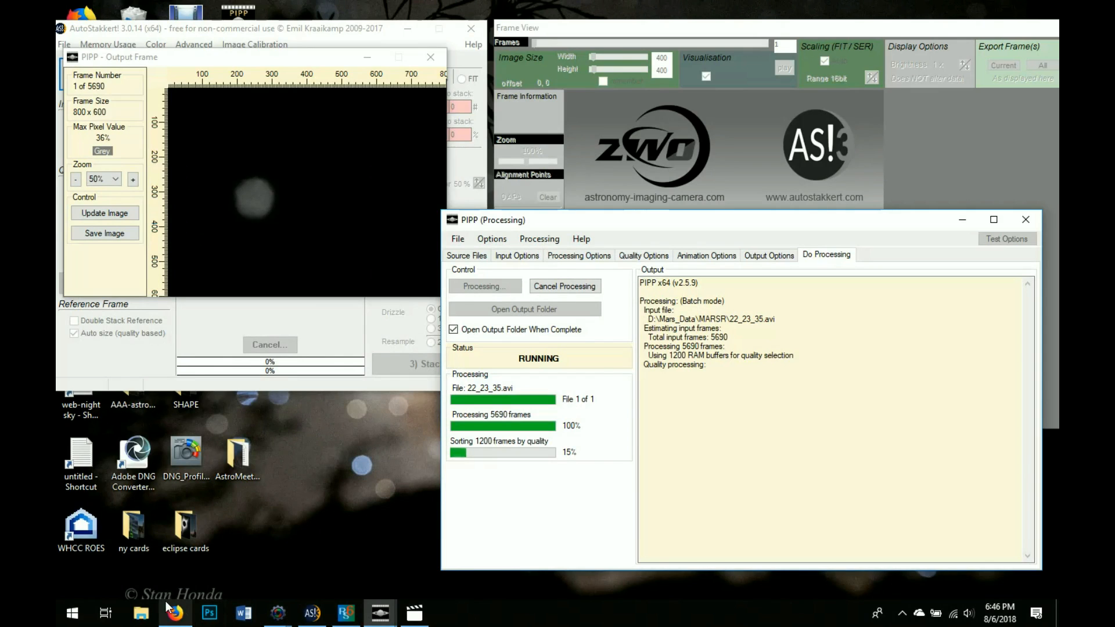
Open 22_23_35.avi from USB DISK (D:)\Mars_Data\MARSR in File Explorer to play it in Movies & TV
click(145, 614)
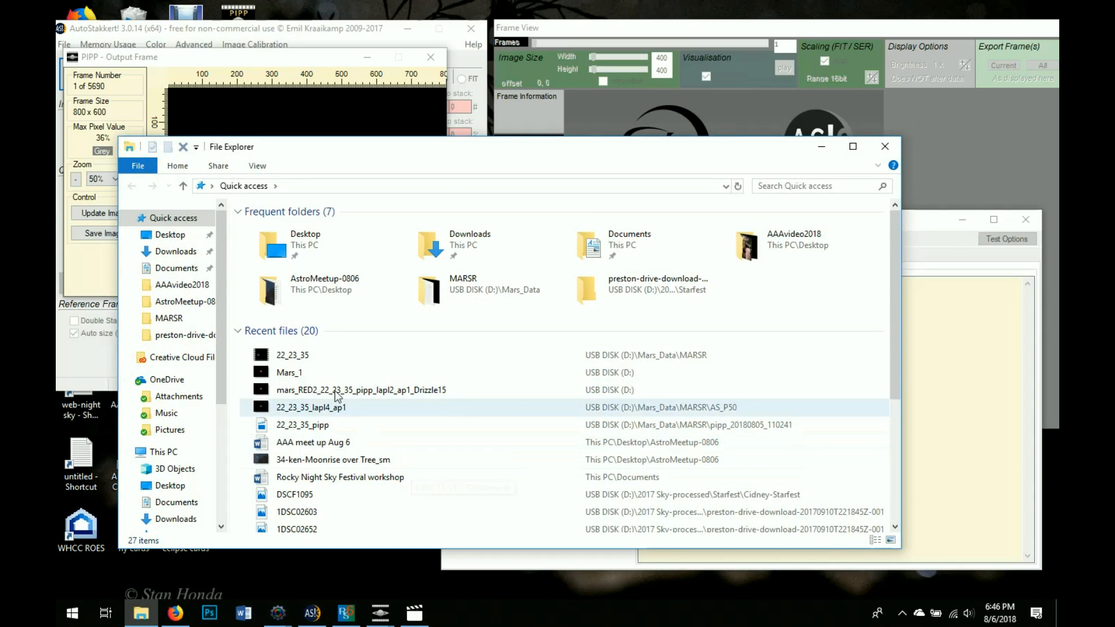
click(222, 496)
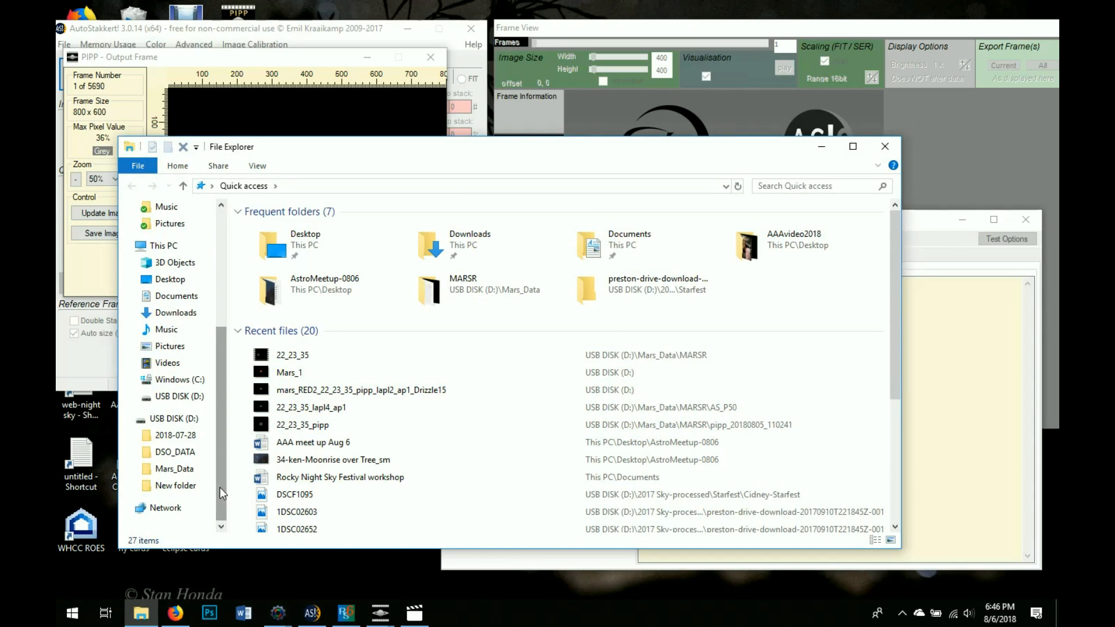
click(184, 420)
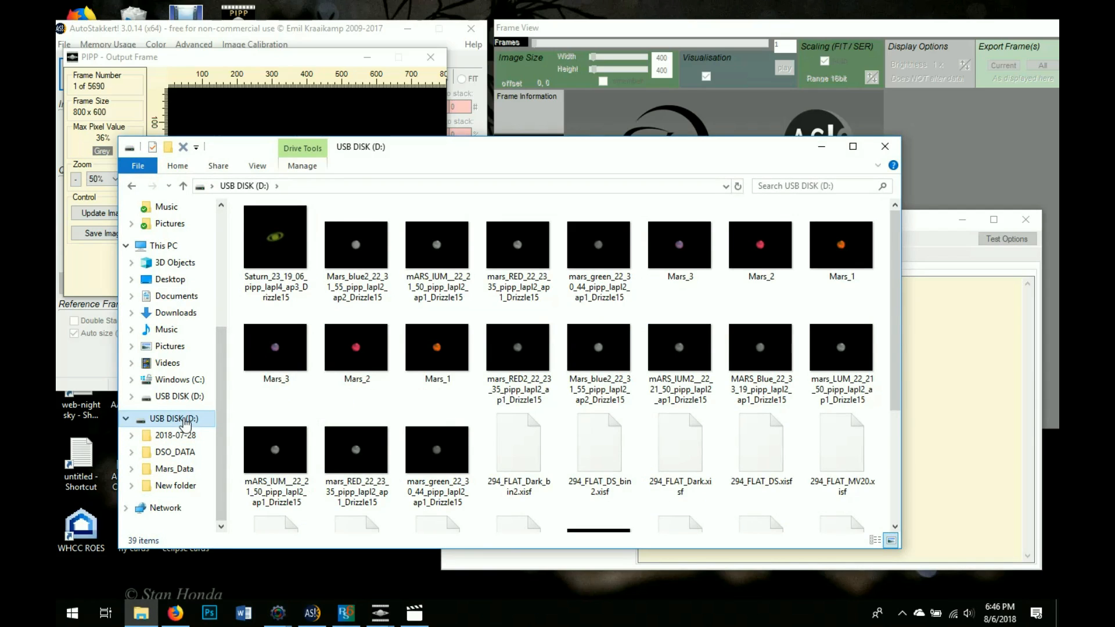
scroll(581, 418, down, 3)
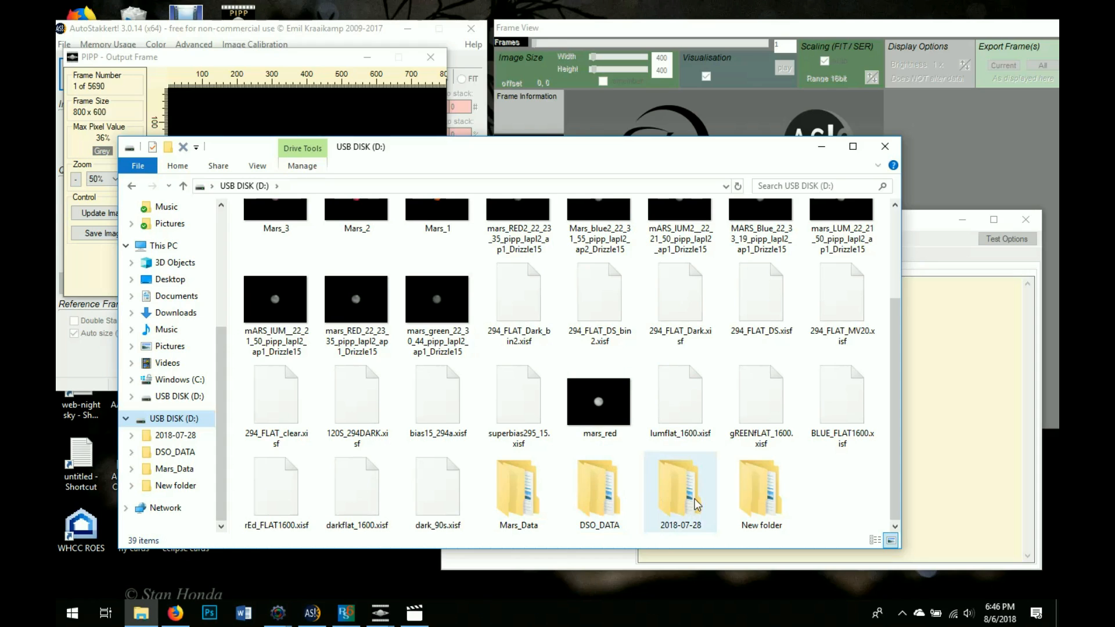
double_click(514, 490)
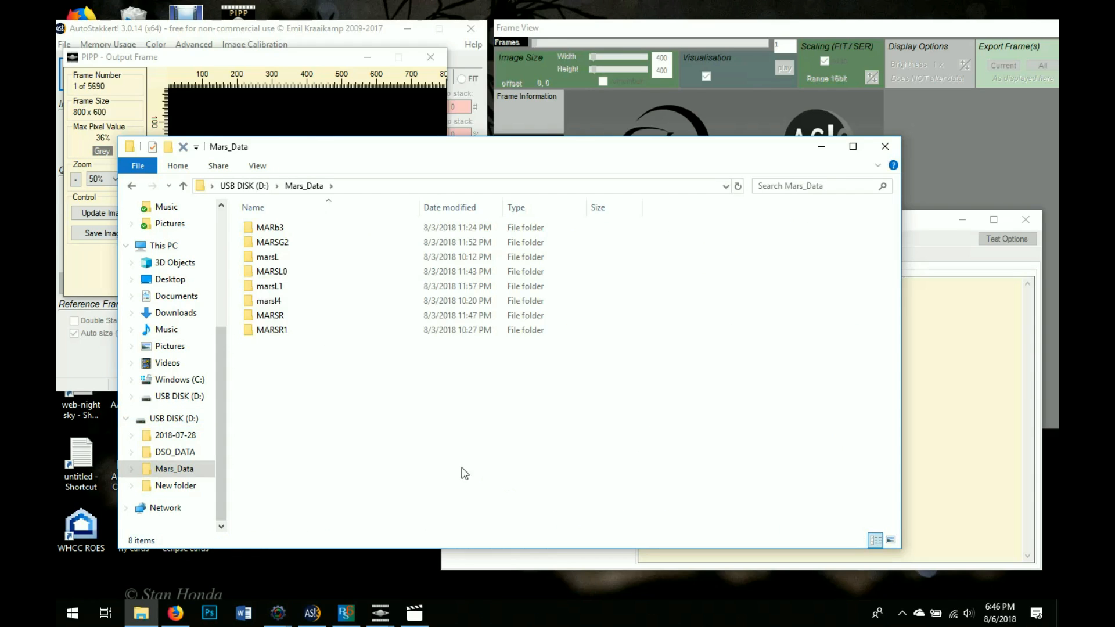
double_click(281, 316)
click(487, 283)
double_click(486, 283)
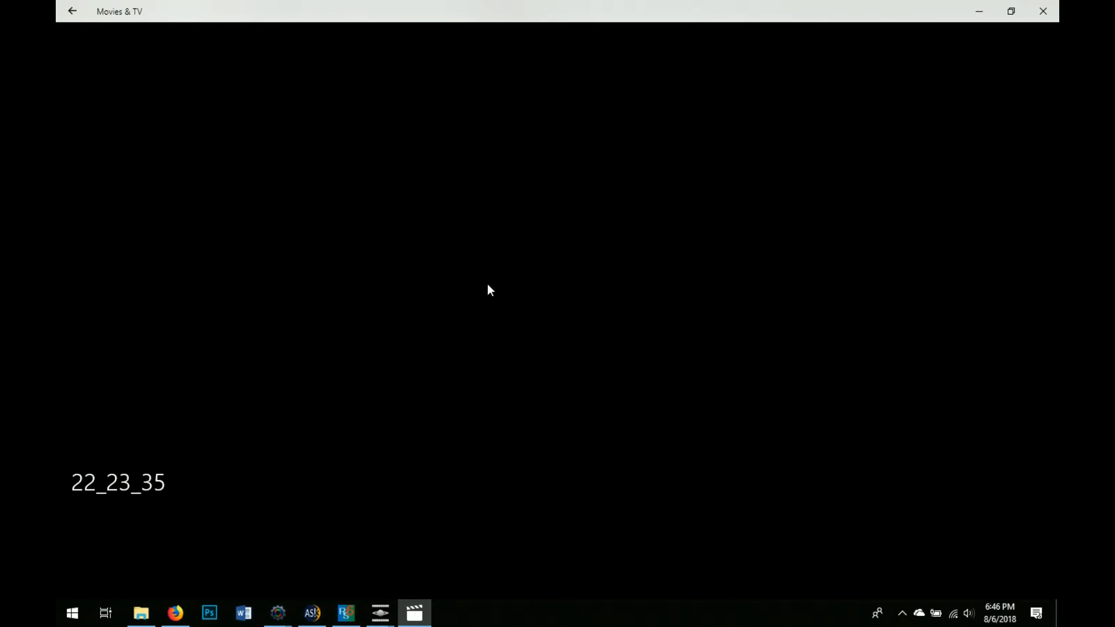
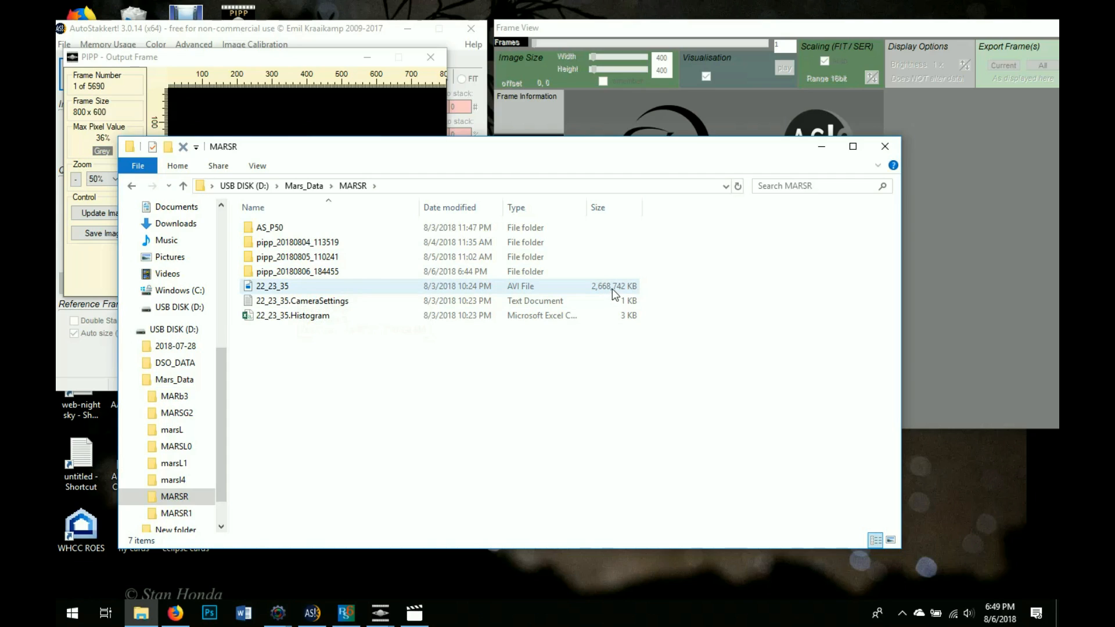
Open the pipp_20180806_184455 folder in MARSR and play 22_23_35_pipp.avi
double_click(297, 273)
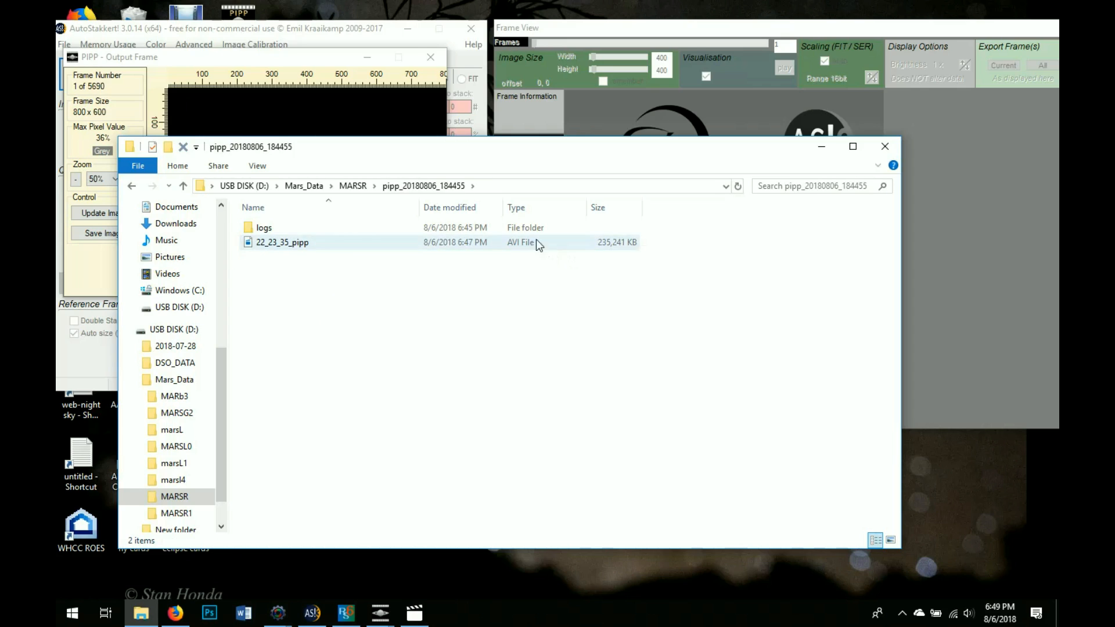
double_click(306, 248)
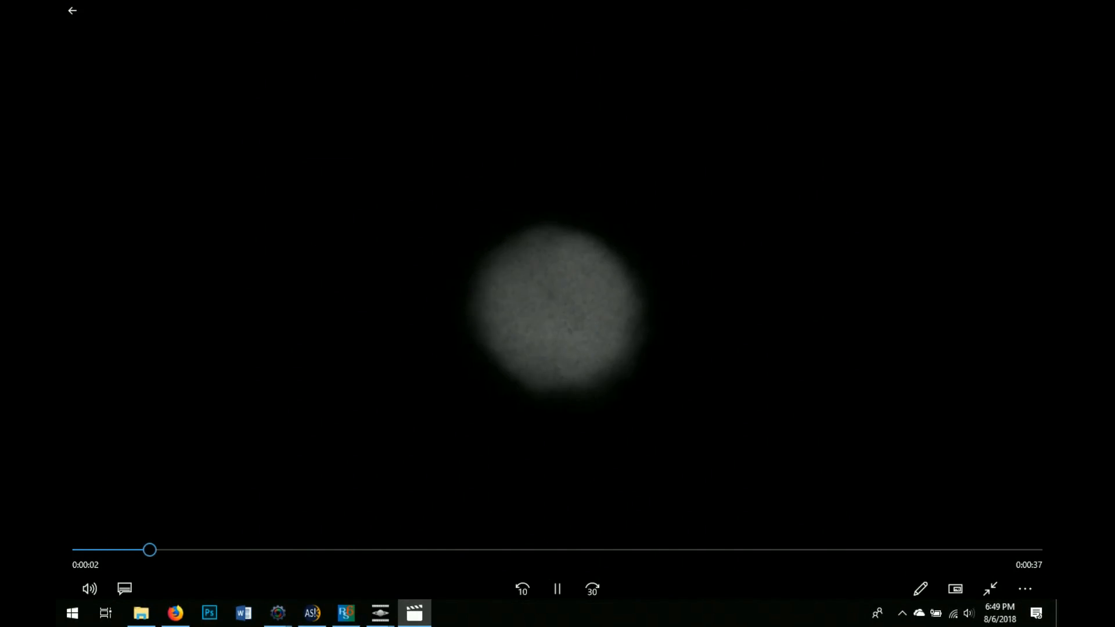
Watch the processed Mars video, exit full-screen playback and minimize Movies & TV
mouse_move(346, 612)
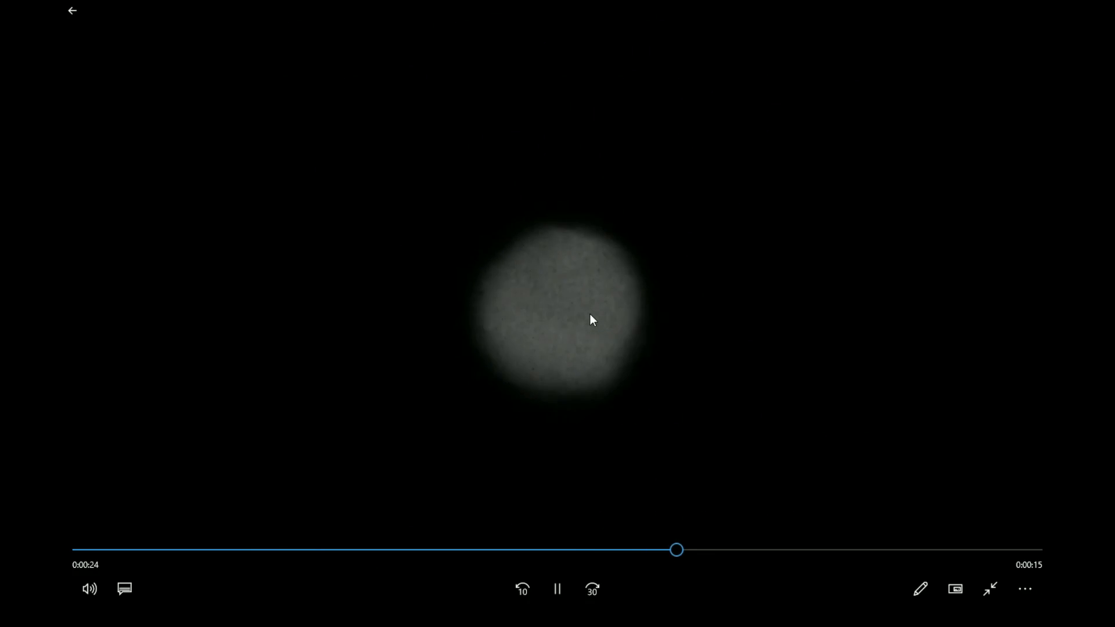
click(73, 12)
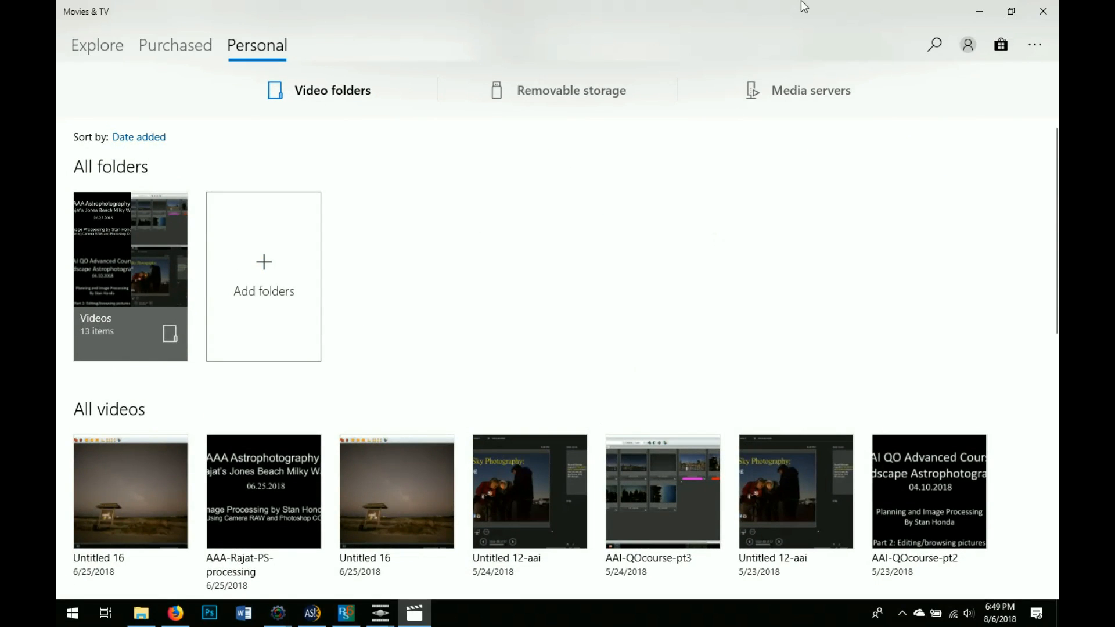
click(984, 10)
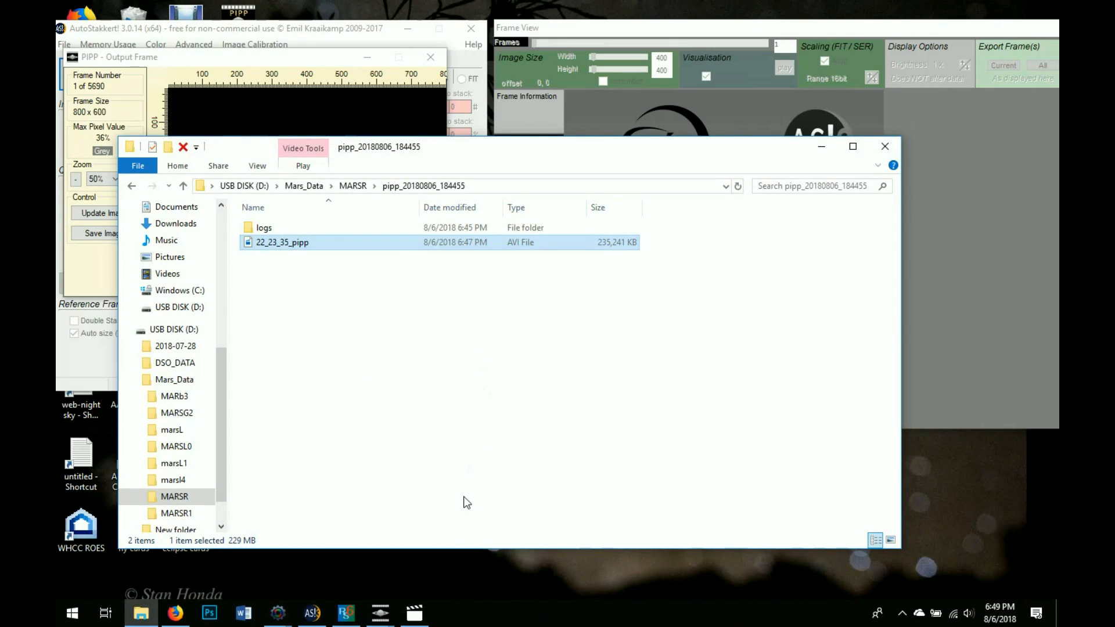
click(383, 618)
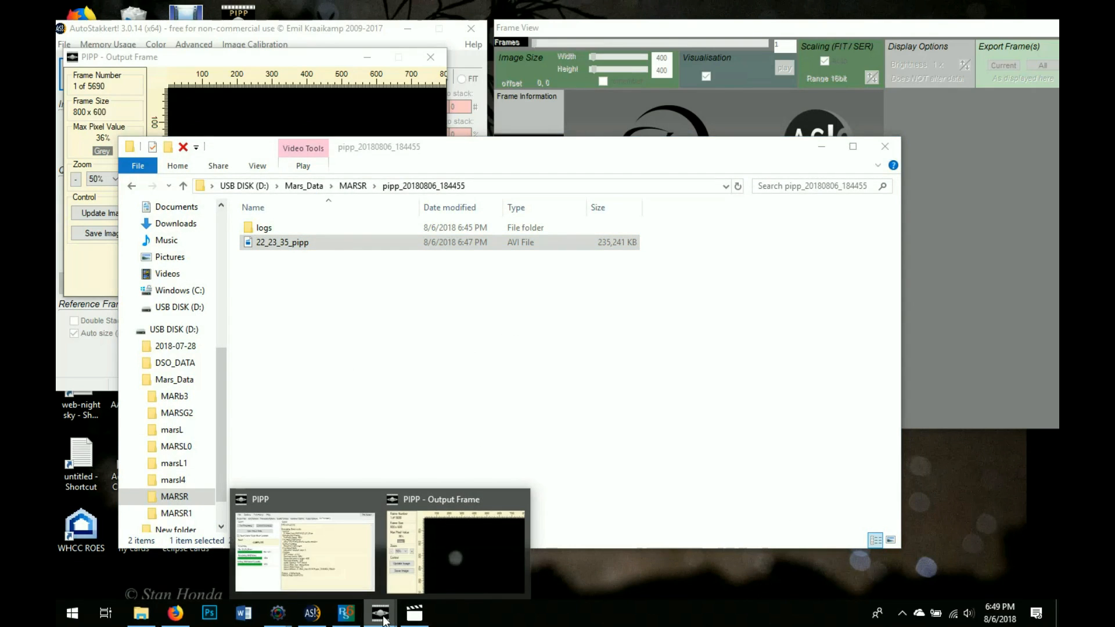
click(357, 580)
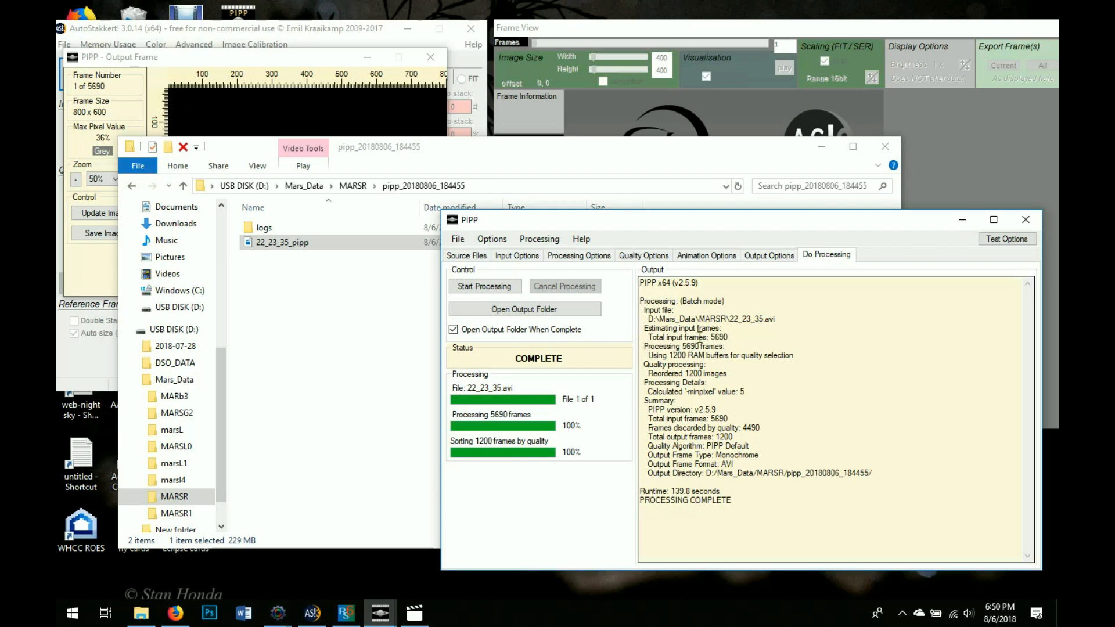
drag(699, 338, 737, 342)
drag(668, 356, 713, 374)
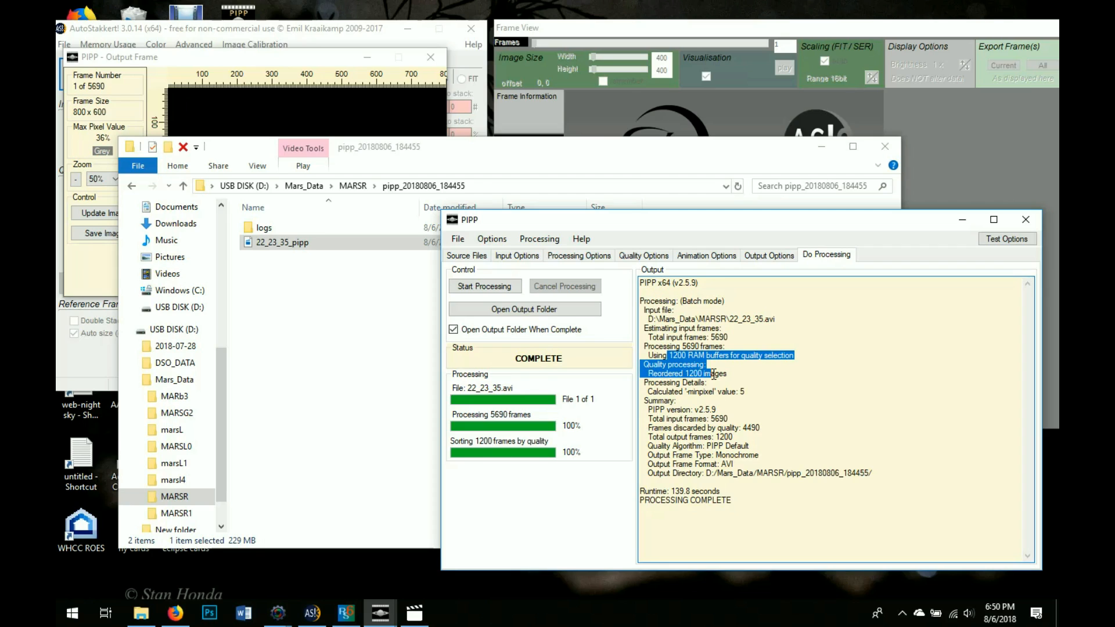
click(518, 255)
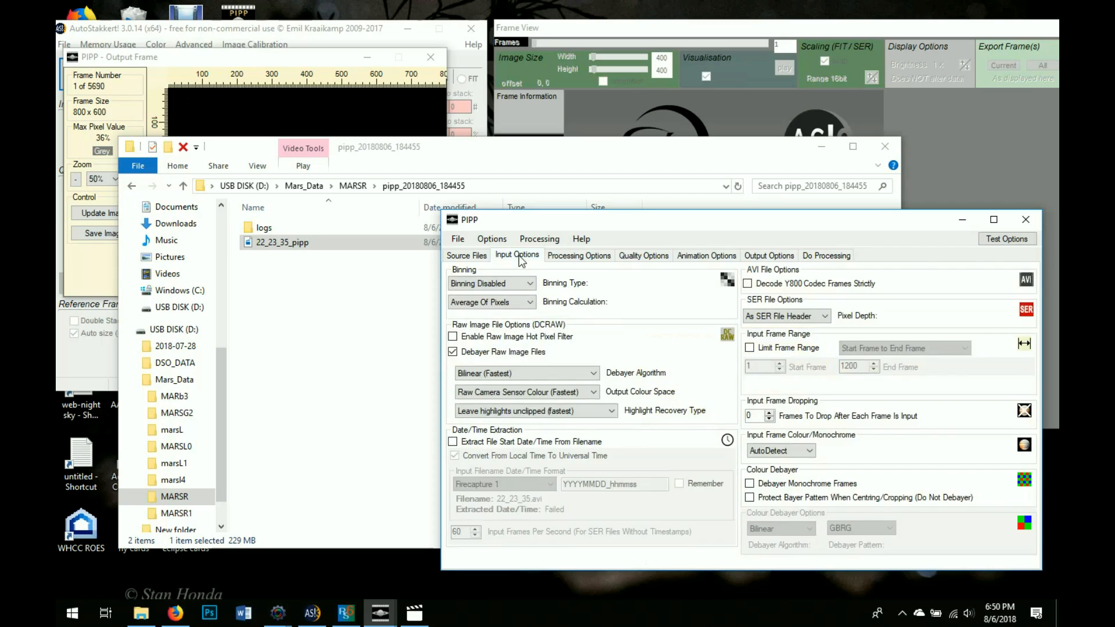
click(644, 256)
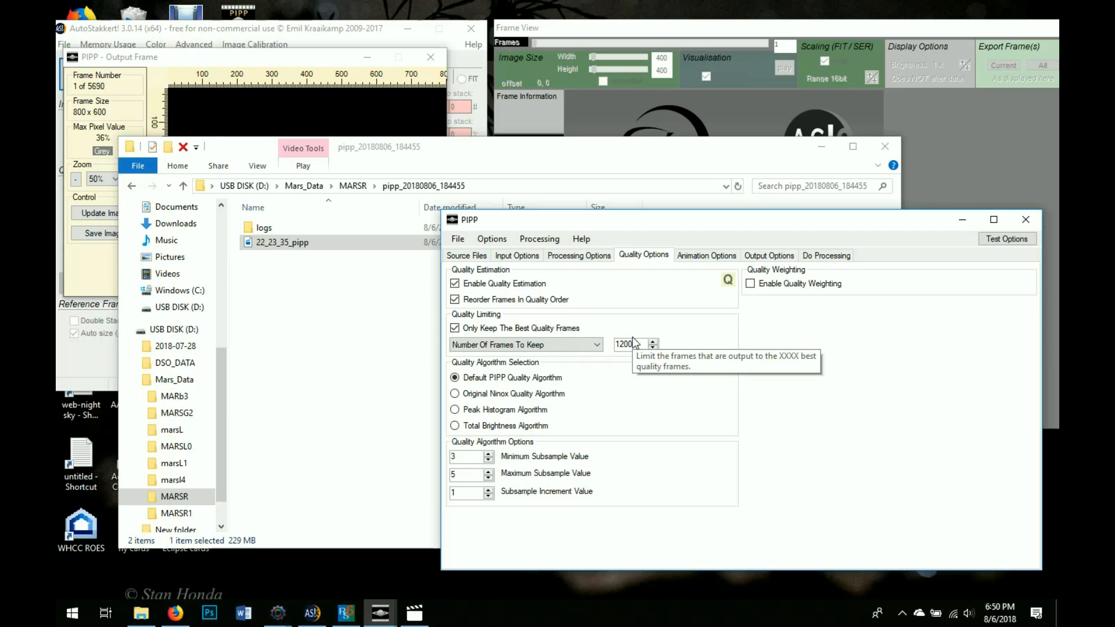
click(963, 223)
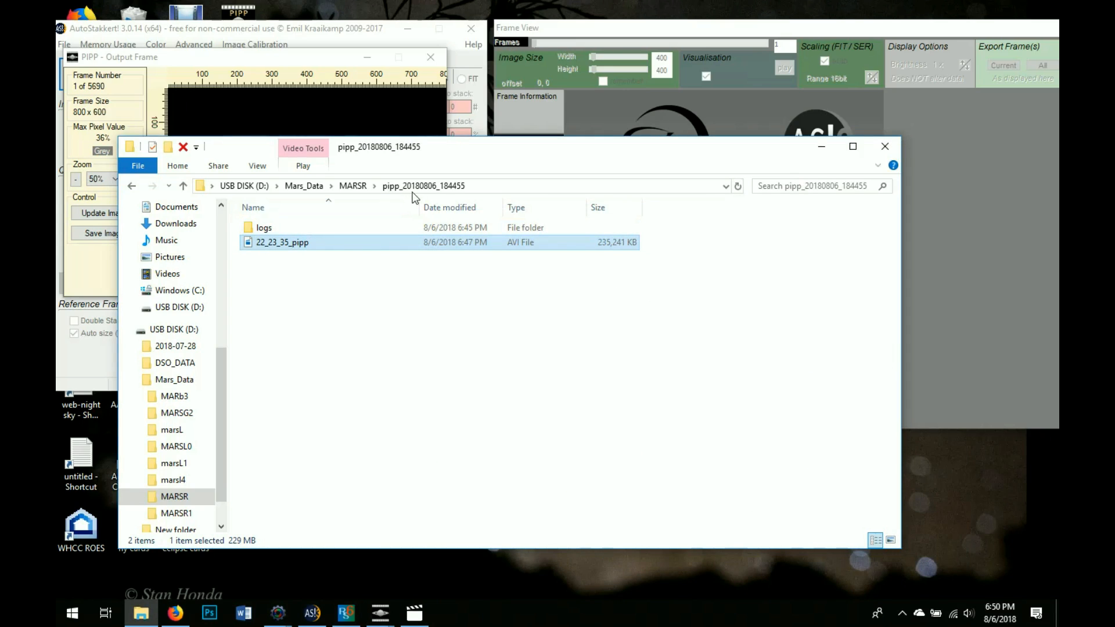
Go up to MARSR, reopen pipp_20180806_184455, adjust screen brightness, then minimize File Explorer
click(360, 185)
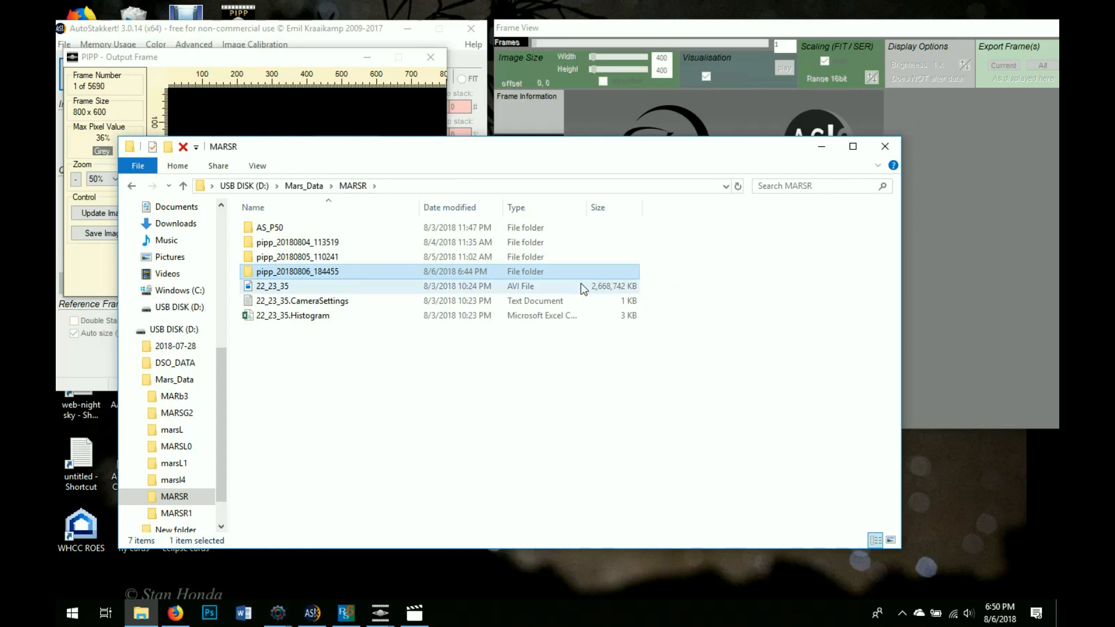
double_click(311, 276)
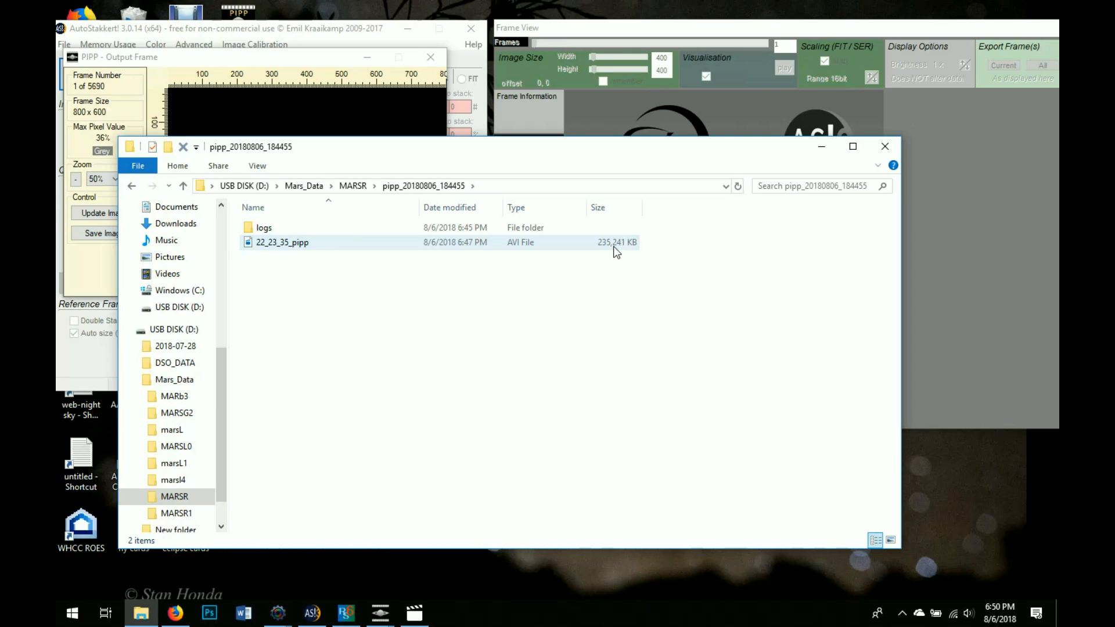
key(XF86MonBrightnessUp)
key(XF86MonBrightnessDown)
key(XF86MonBrightnessDown)
key(XF86MonBrightnessDown)
key(XF86MonBrightnessDown)
key(XF86MonBrightnessDown)
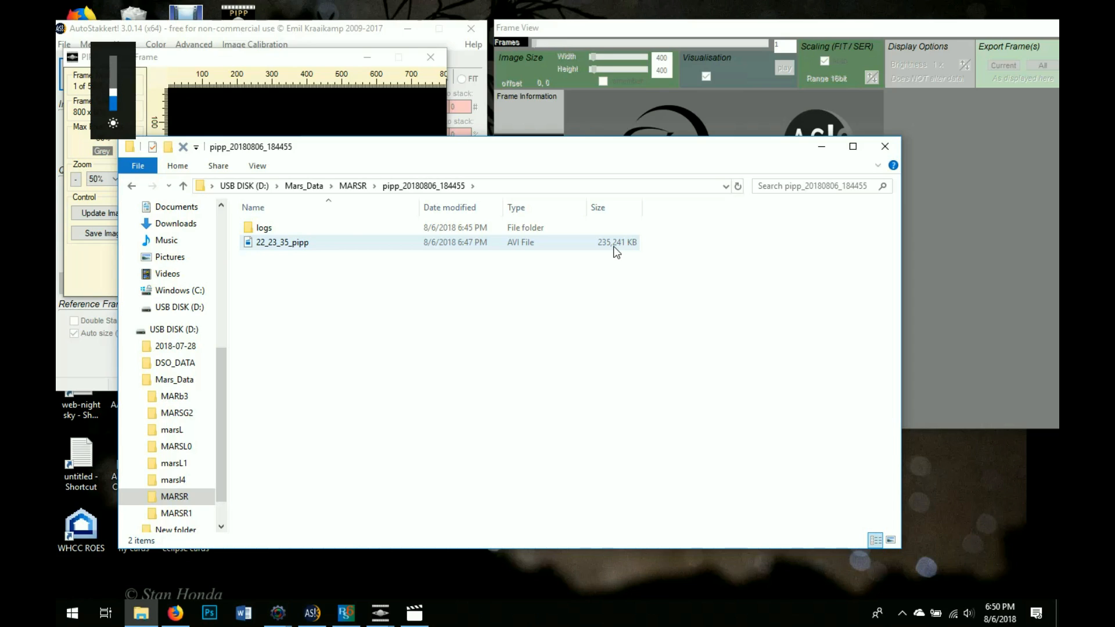
key(XF86MonBrightnessUp)
key(XF86MonBrightnessUp)
key(XF86MonBrightnessUp)
key(XF86MonBrightnessUp)
key(XF86MonBrightnessUp)
key(XF86MonBrightnessUp)
key(XF86MonBrightnessUp)
key(XF86MonBrightnessUp)
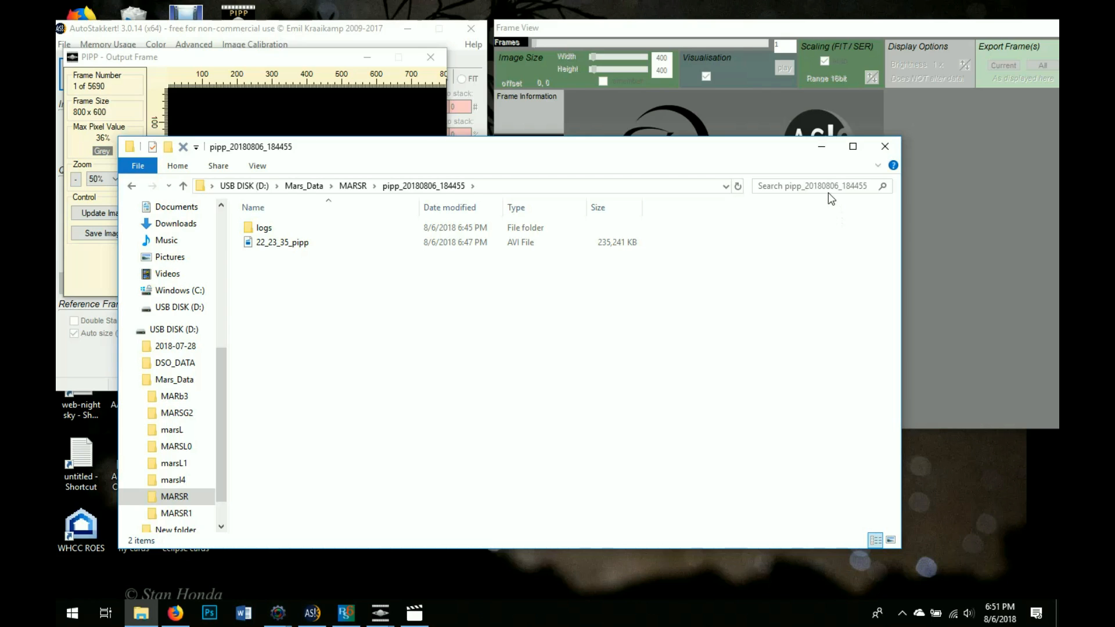
click(824, 147)
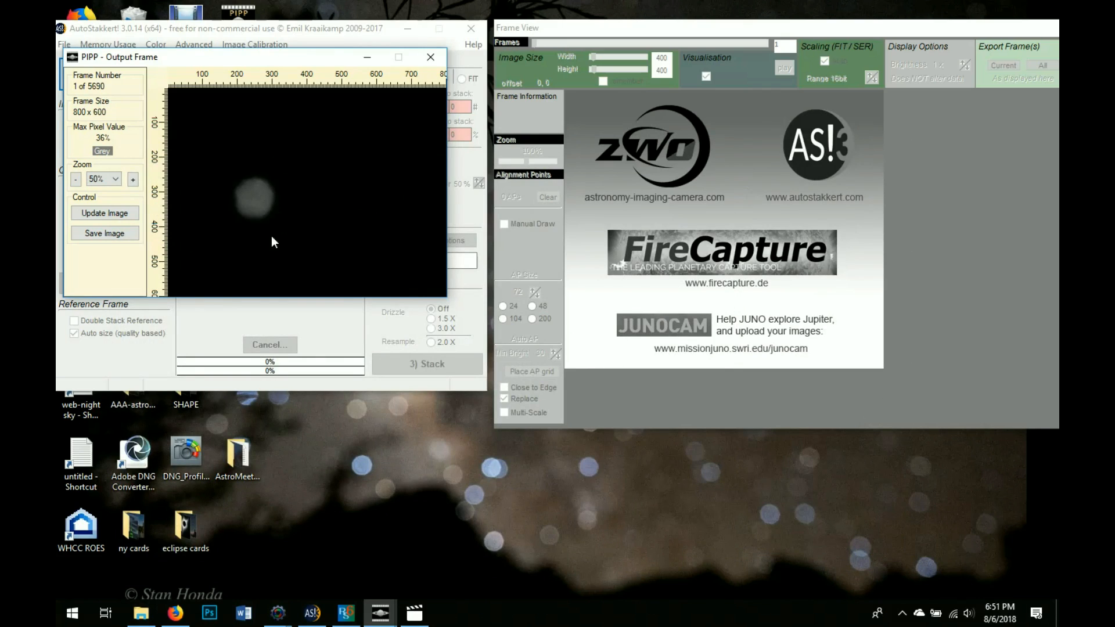
Minimize PIPP's output frame and load D:\Mars_Data\MARSR\pipp_20180806_184455\22_23_35_pipp.avi into AutoStakkert!
click(368, 58)
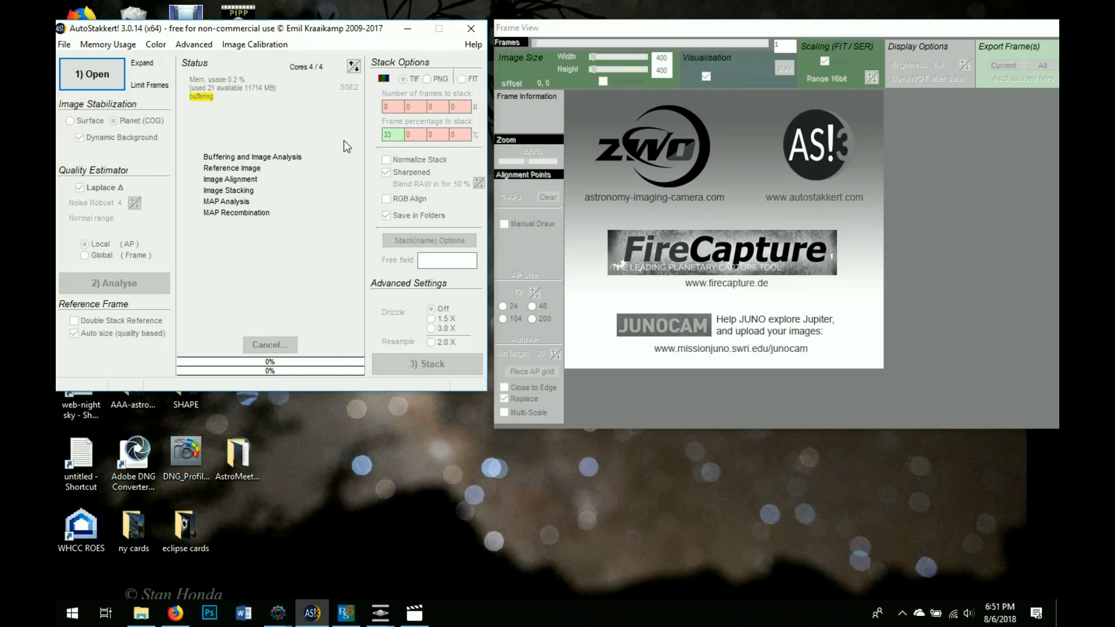
click(103, 74)
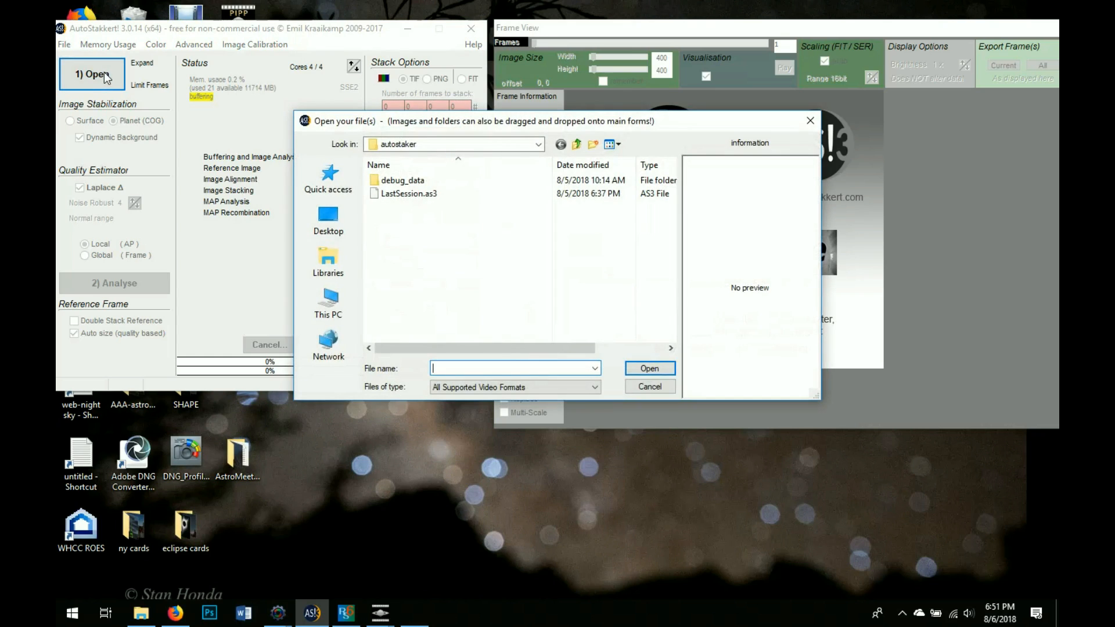
click(511, 142)
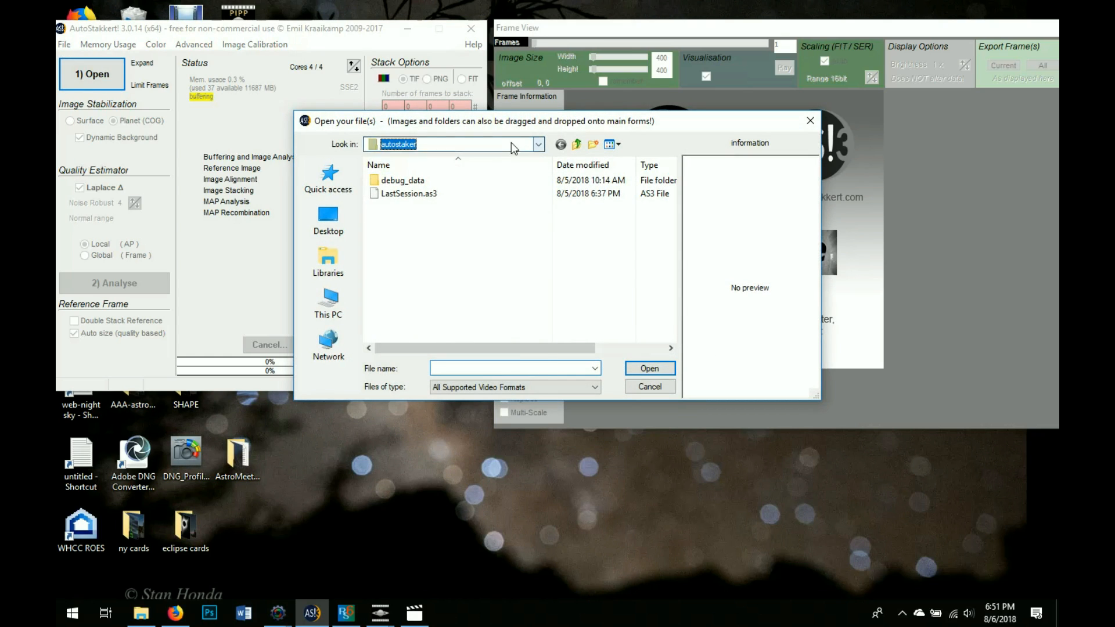
click(467, 371)
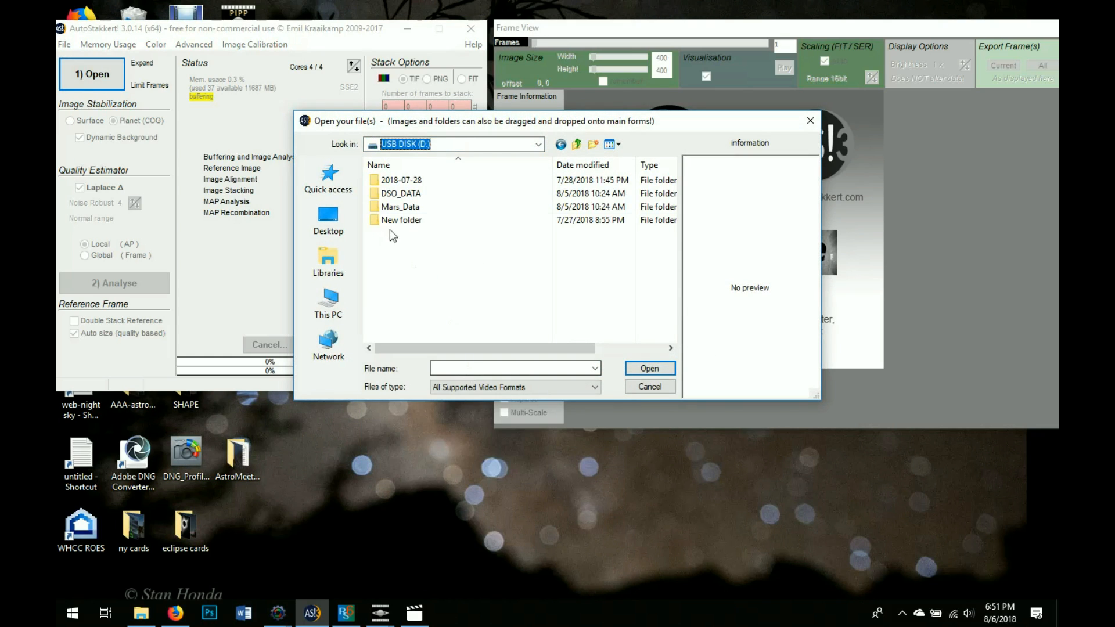
double_click(398, 210)
double_click(395, 260)
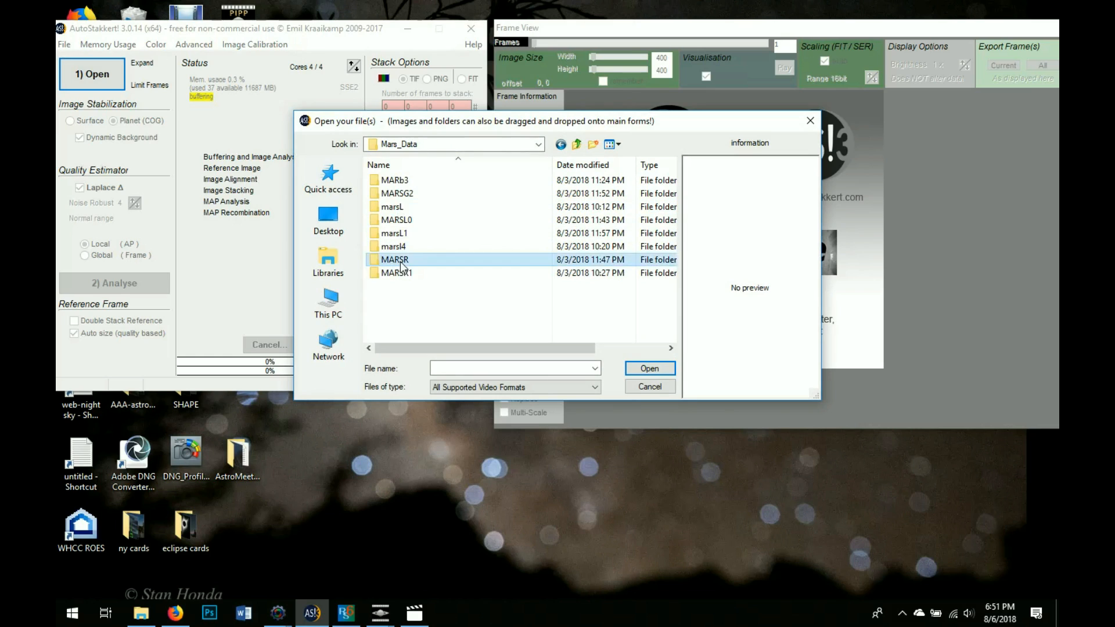
double_click(409, 220)
click(419, 193)
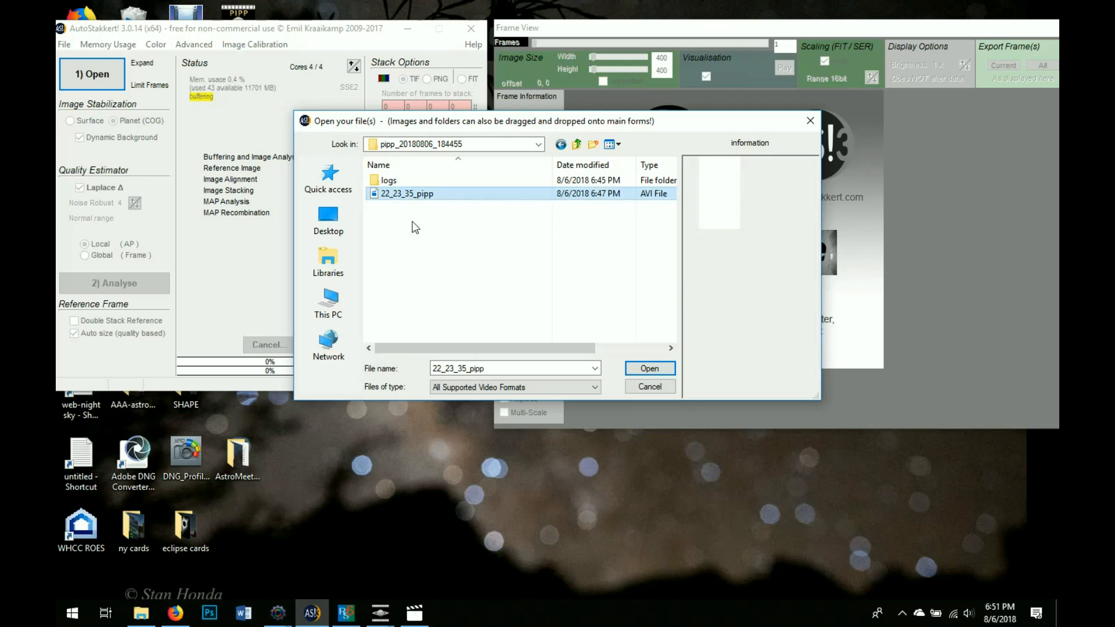
drag(399, 347, 511, 361)
click(404, 350)
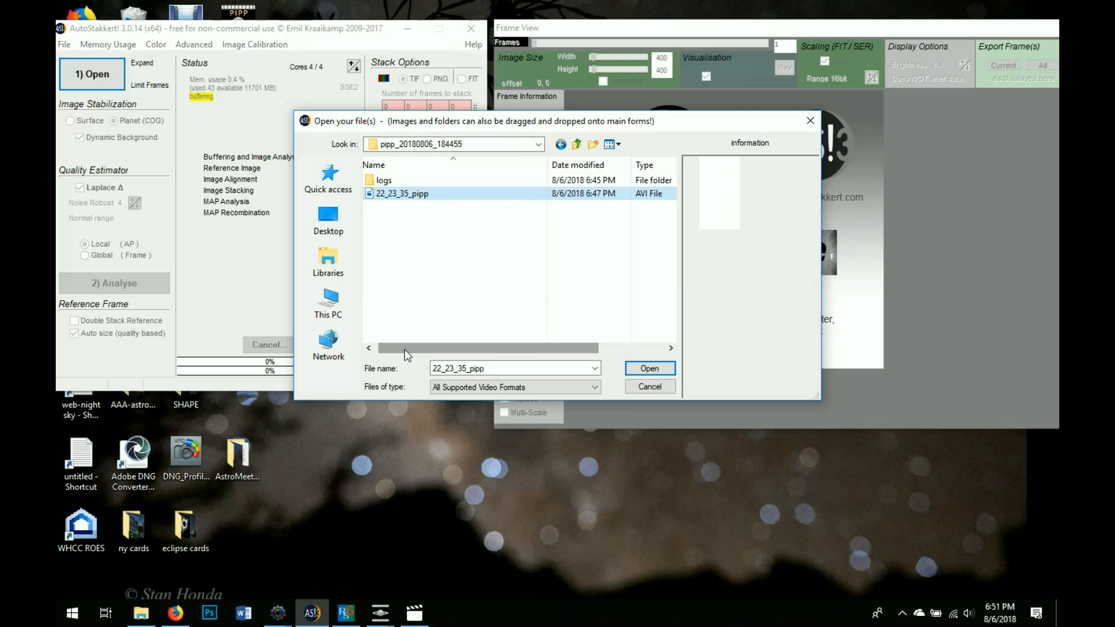
click(641, 372)
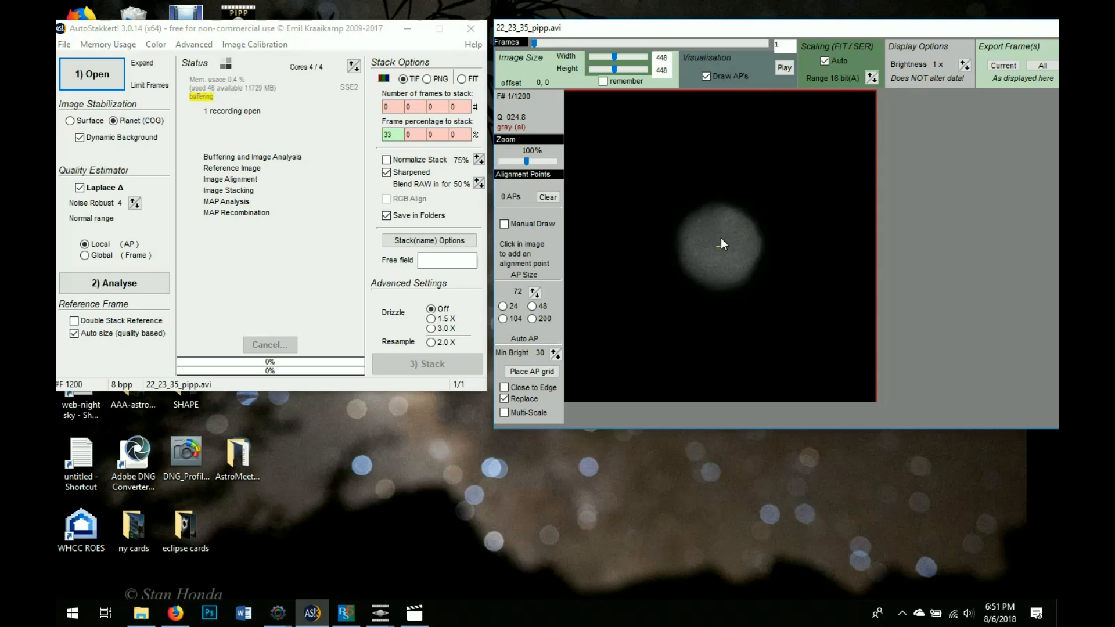
Place one alignment point on Mars, set Noise Robust to 3, analyse the 1200 frames, and reopen the file dialog
click(726, 219)
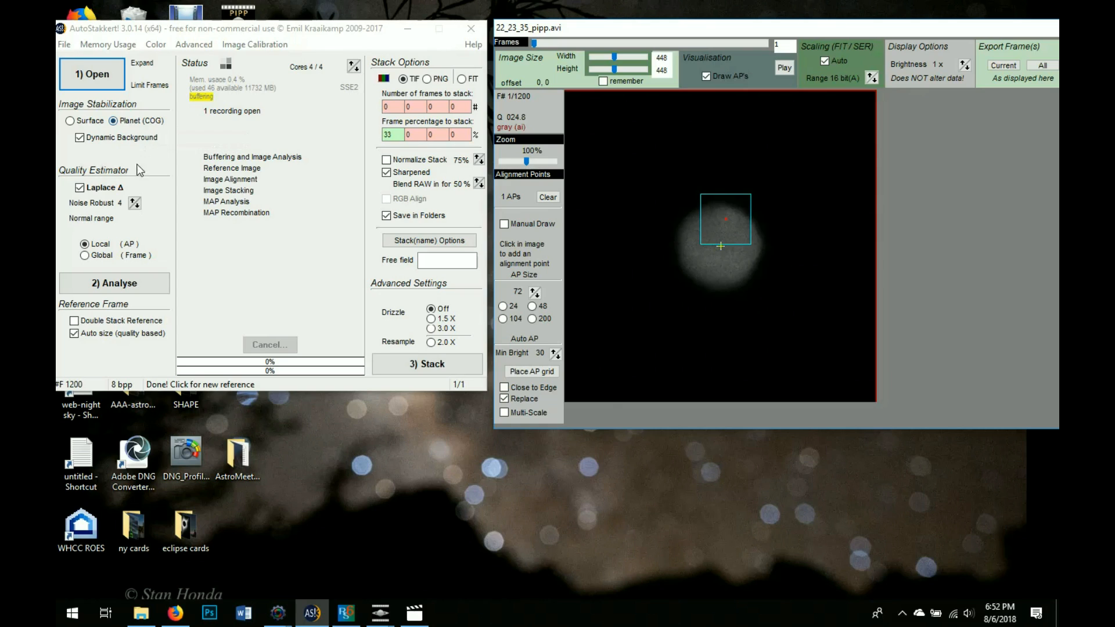
click(138, 206)
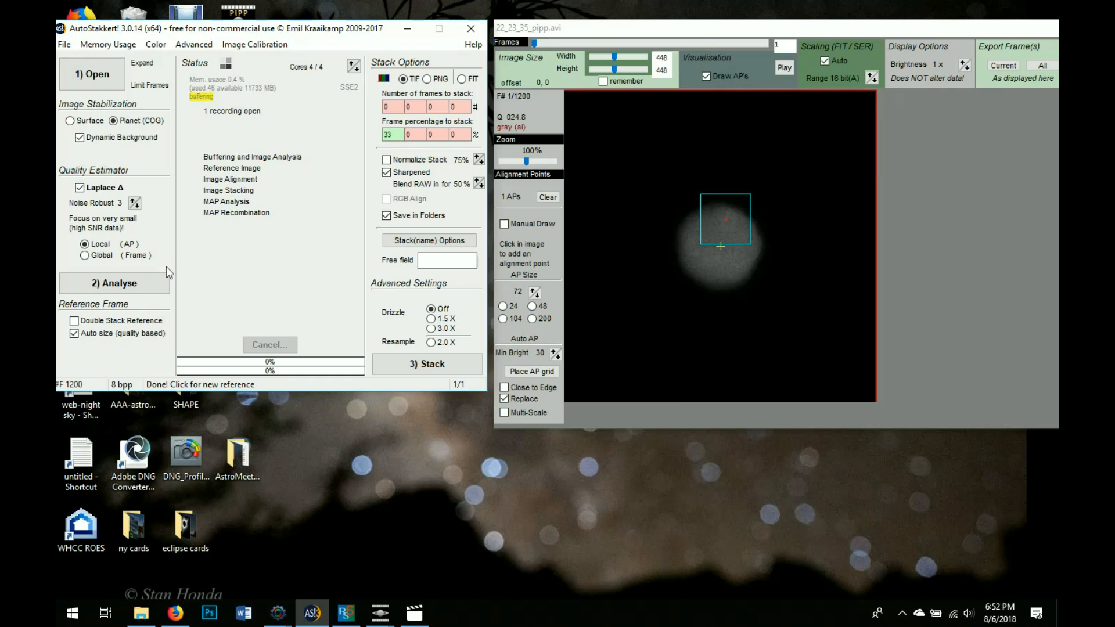
click(140, 285)
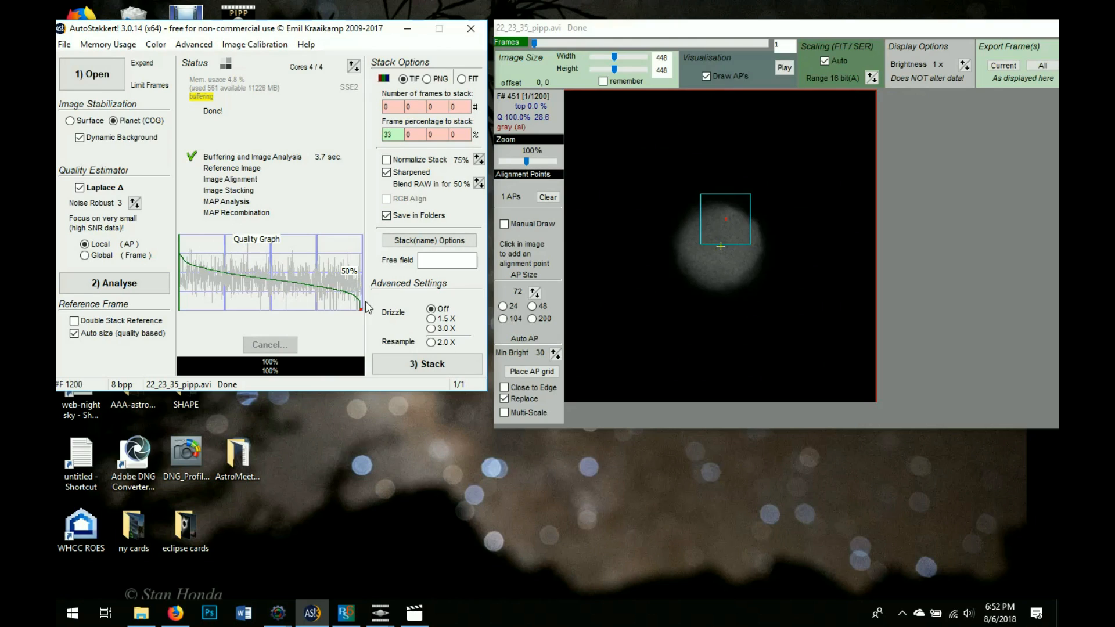
click(107, 79)
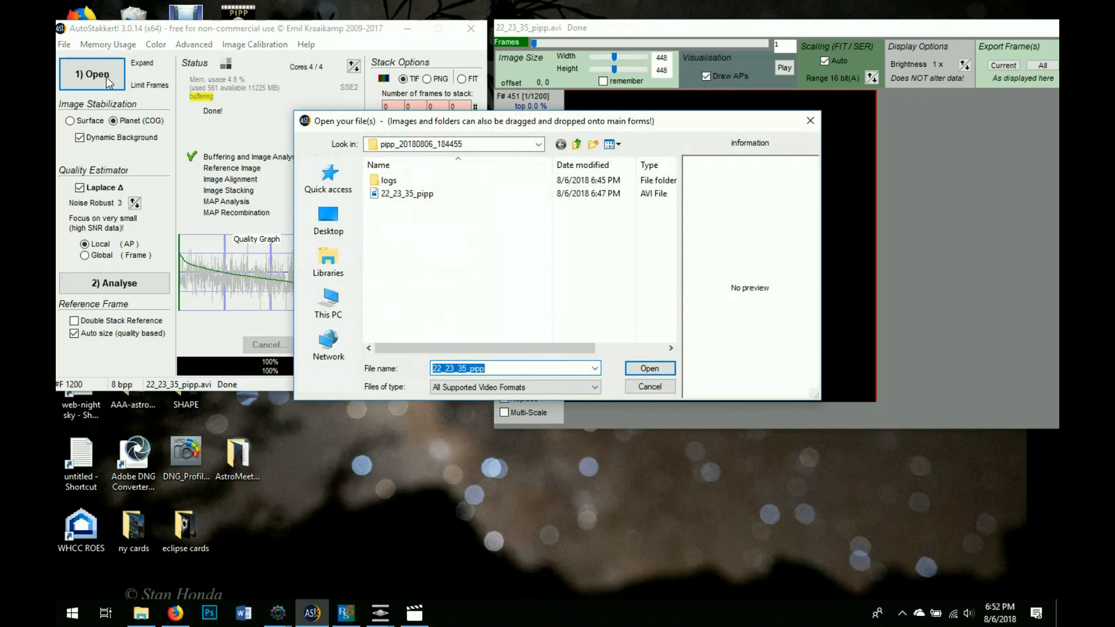
Load raw 22_23_35.avi from MARSR, remove its alignment point, and analyse its 5690 frames
click(576, 144)
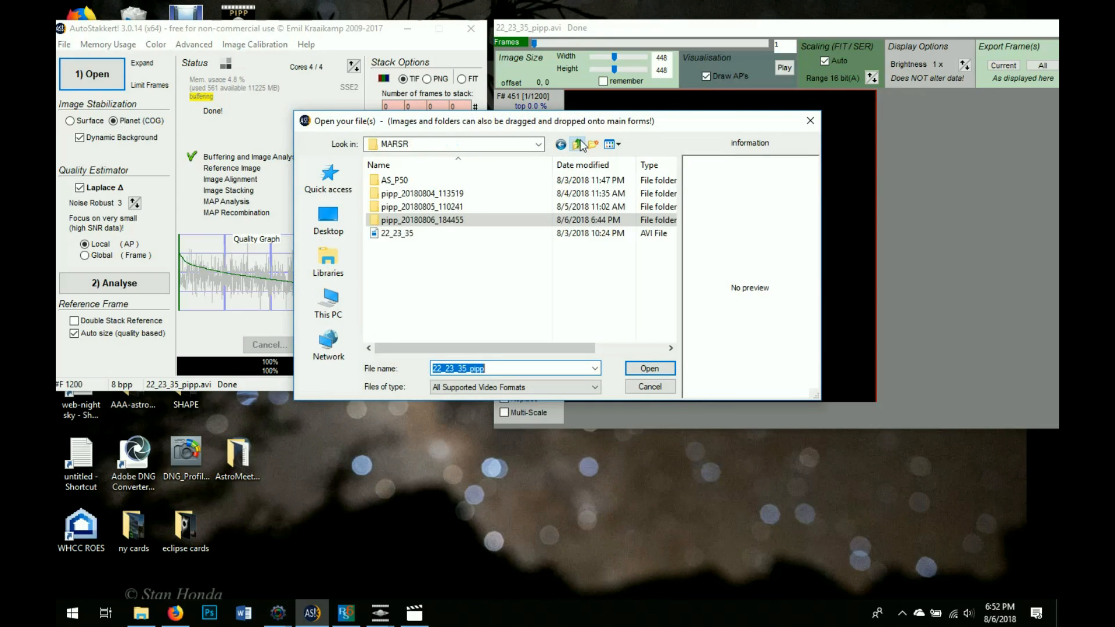
click(512, 235)
click(647, 369)
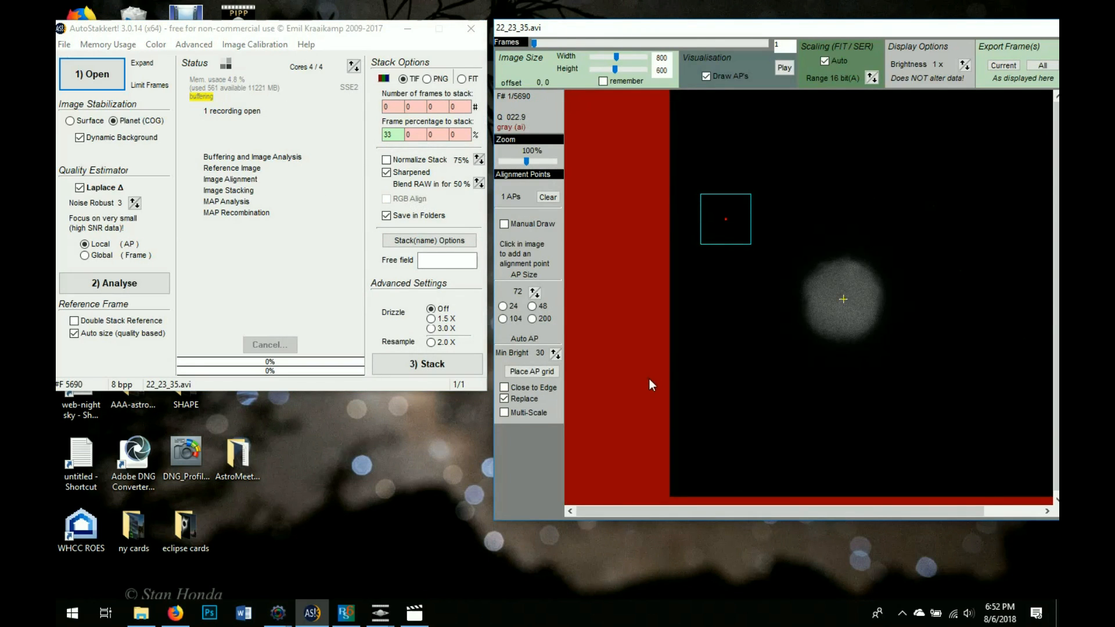
right_click(726, 221)
click(96, 281)
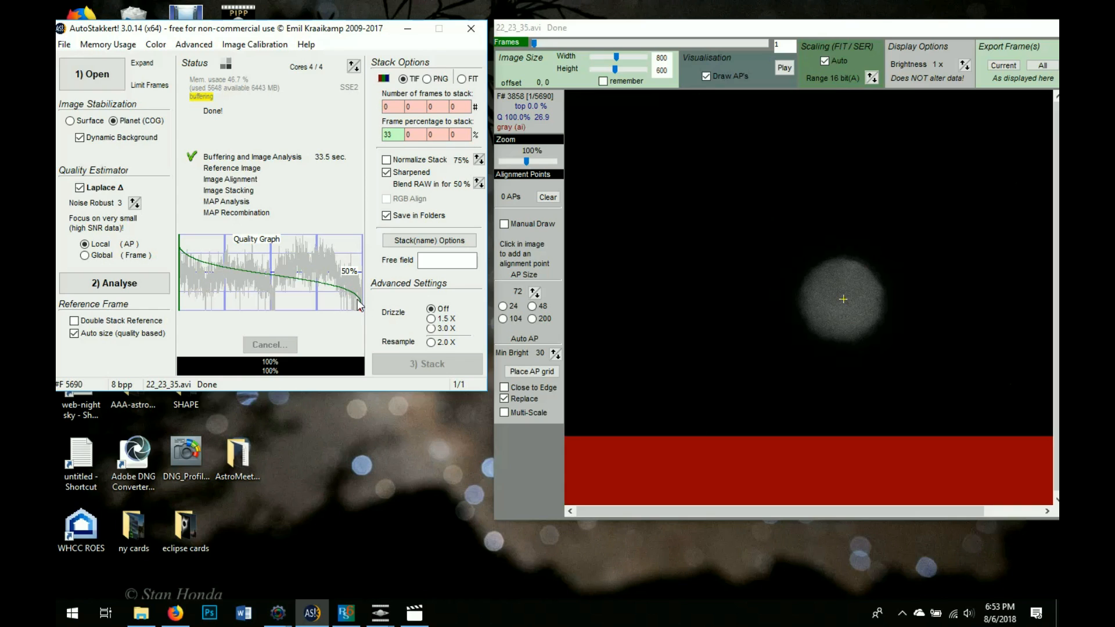
mouse_move(229, 286)
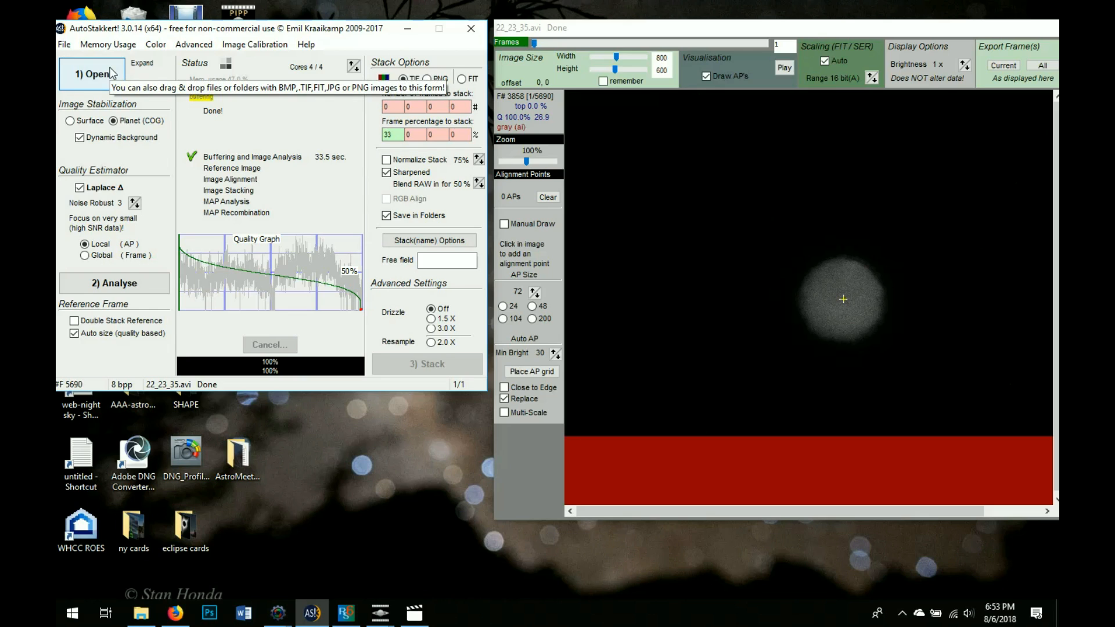
Reload 22_23_35_pipp.avi from pipp_20180806_184455 and analyse its 1200 frames
click(93, 74)
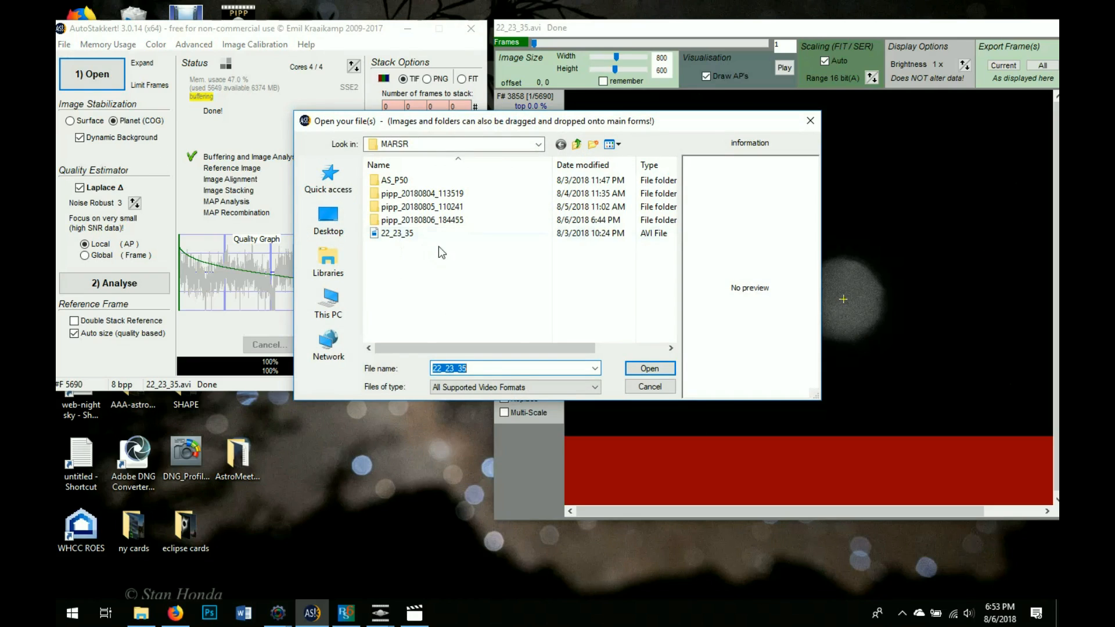
double_click(478, 220)
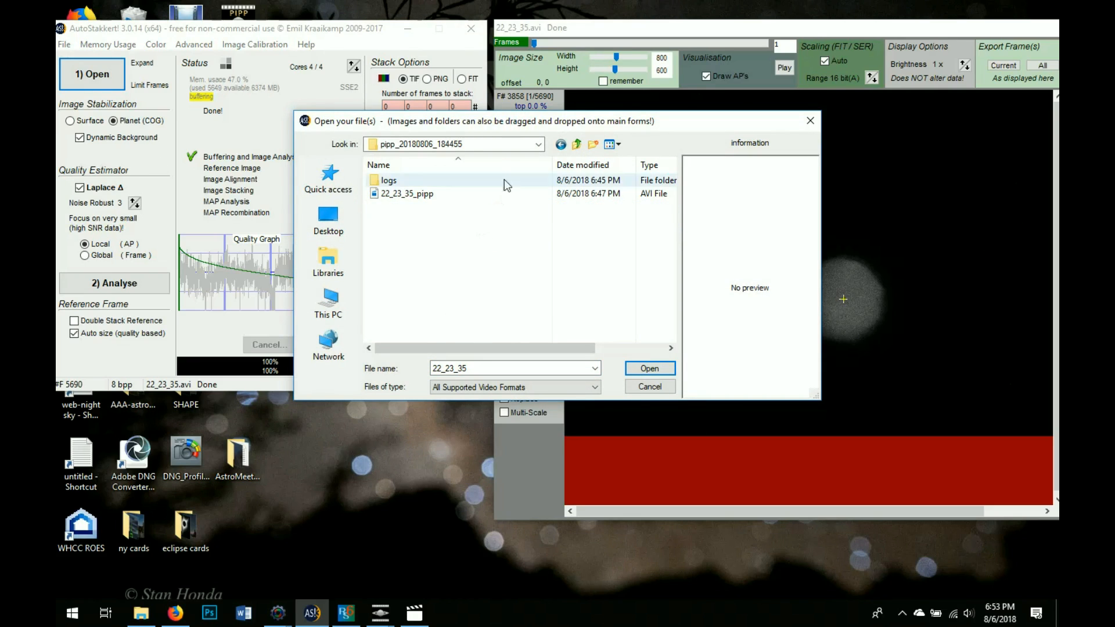
click(561, 145)
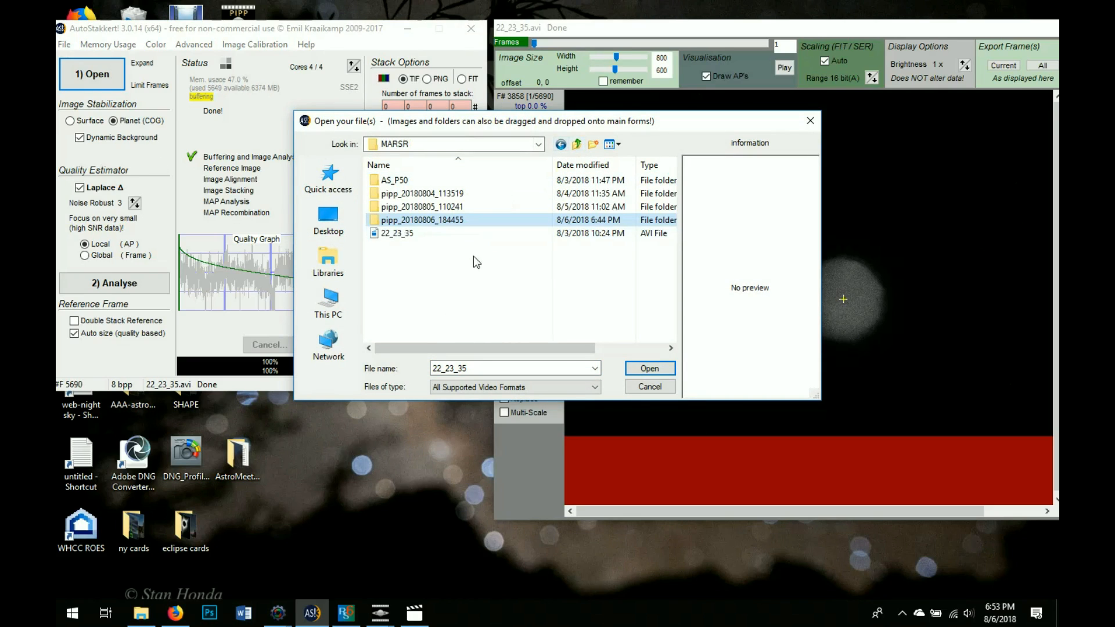
double_click(456, 218)
click(445, 196)
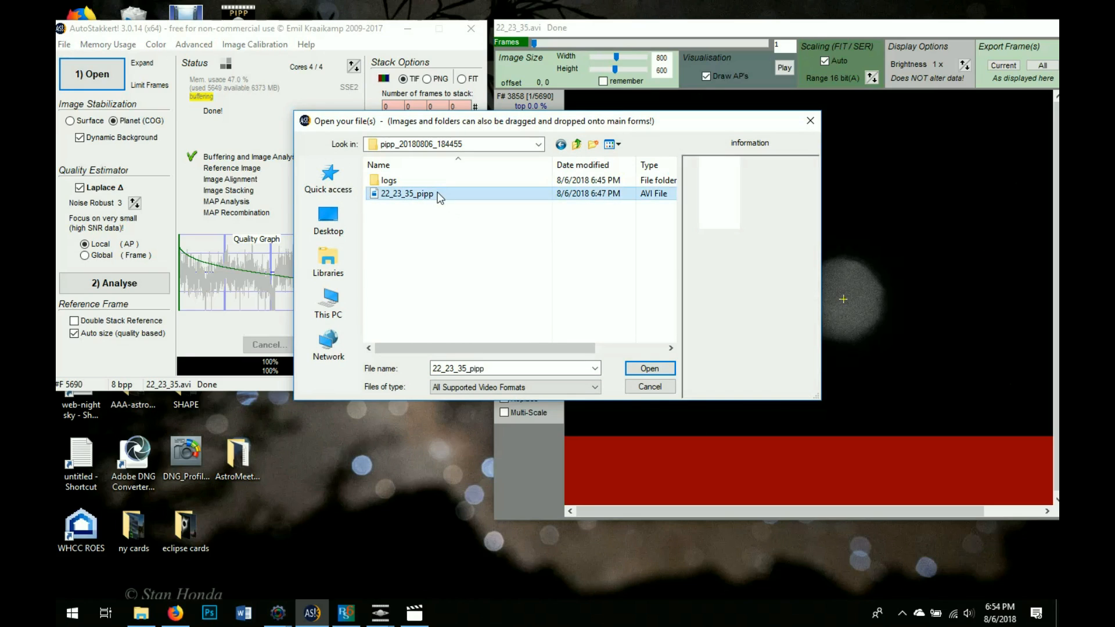
click(648, 369)
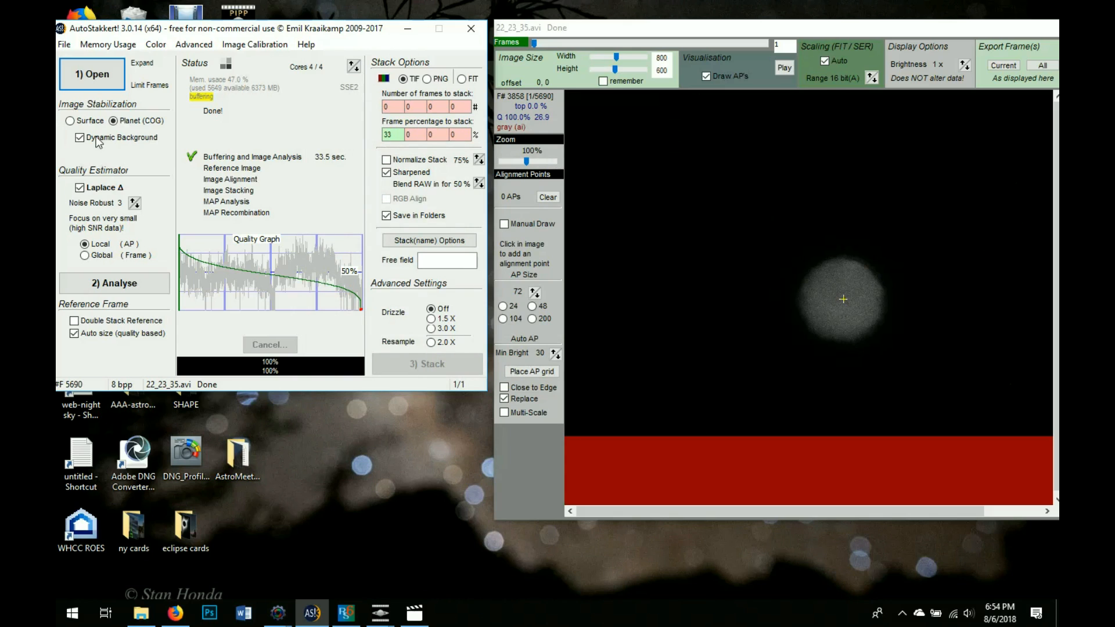
click(133, 290)
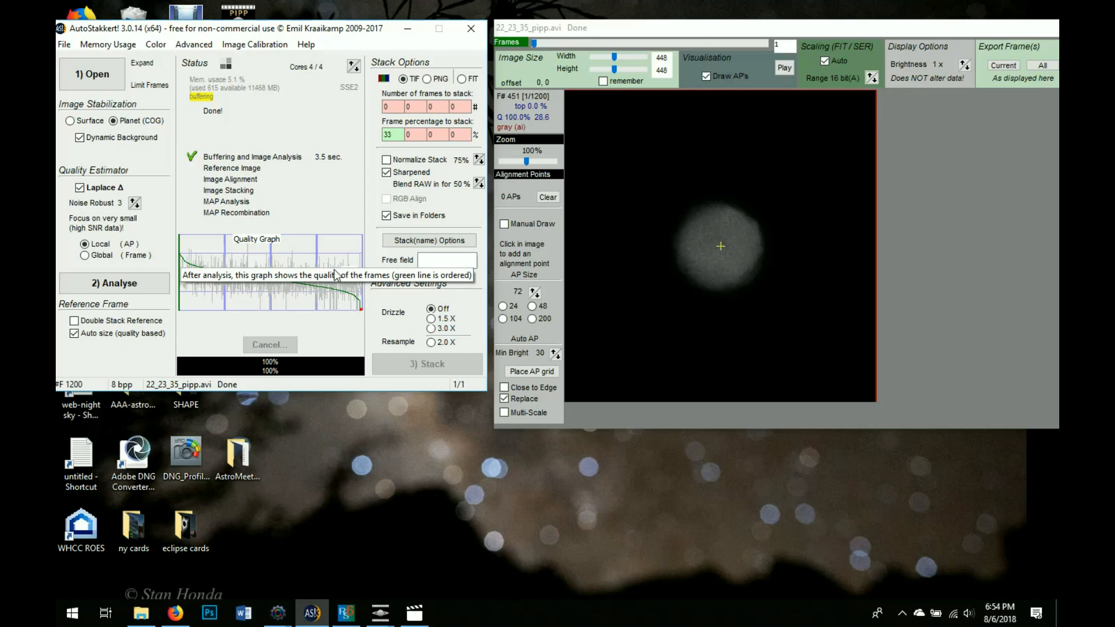
Set the frame percentage to stack to 25% and drizzle to 1.5x
click(397, 134)
drag(397, 134, 382, 134)
text(35)
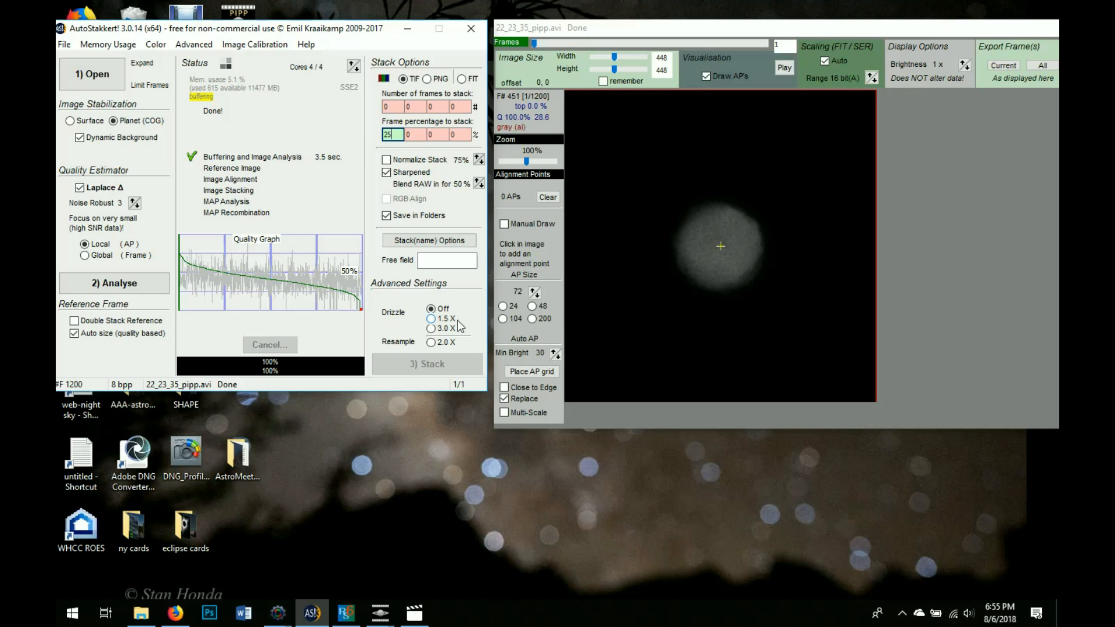
click(669, 215)
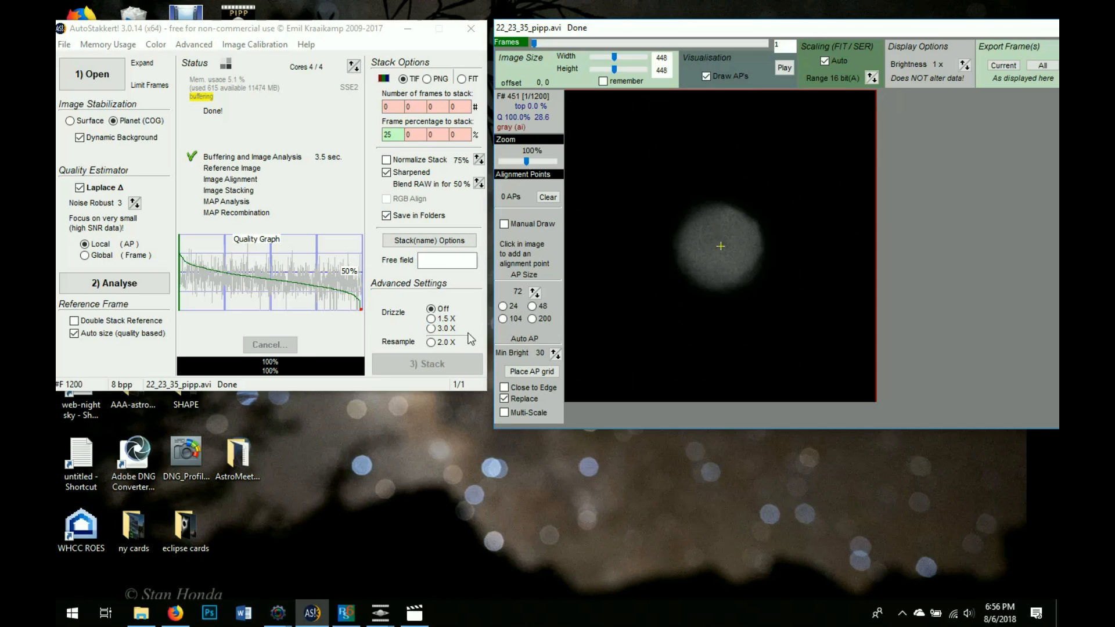
click(433, 319)
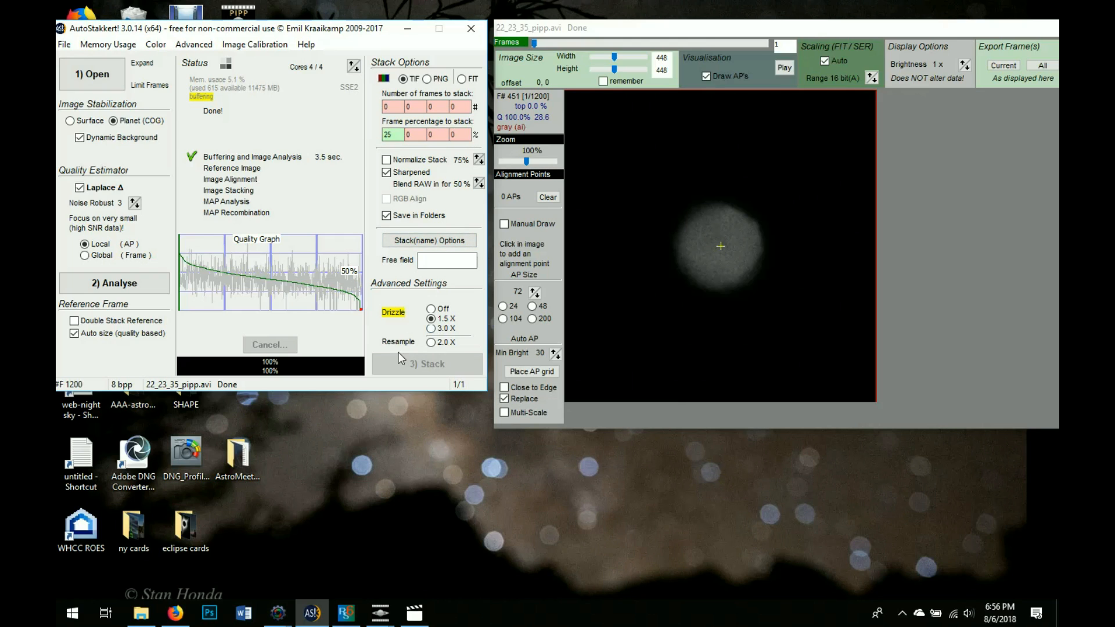
click(651, 257)
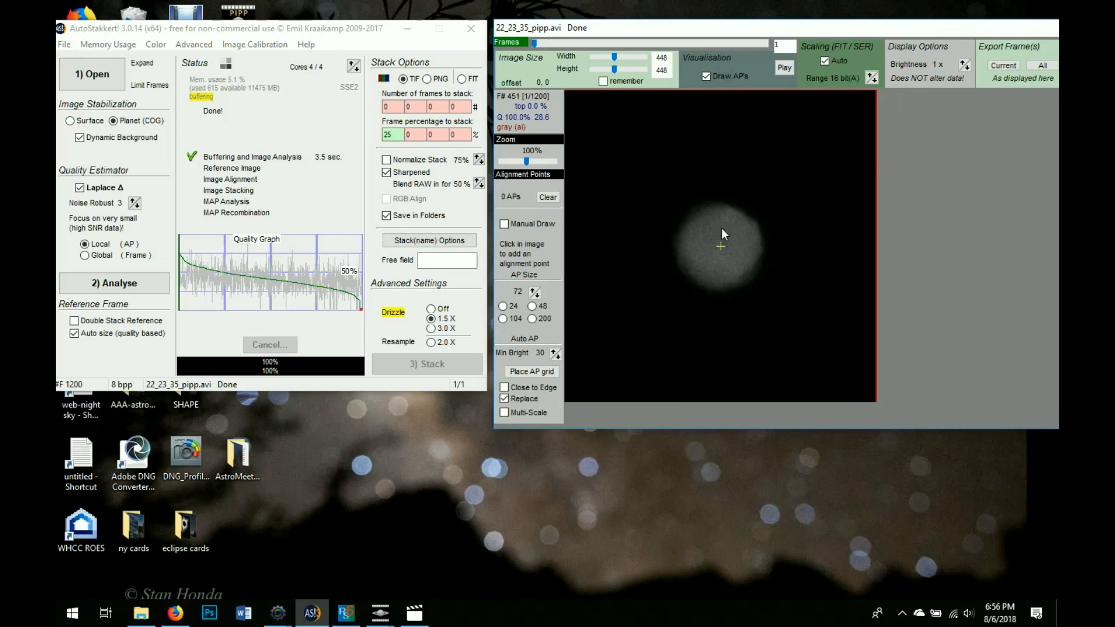
Add one alignment point on the Mars disk, stack 22_23_35_pipp.avi, then switch to Firefox
click(731, 215)
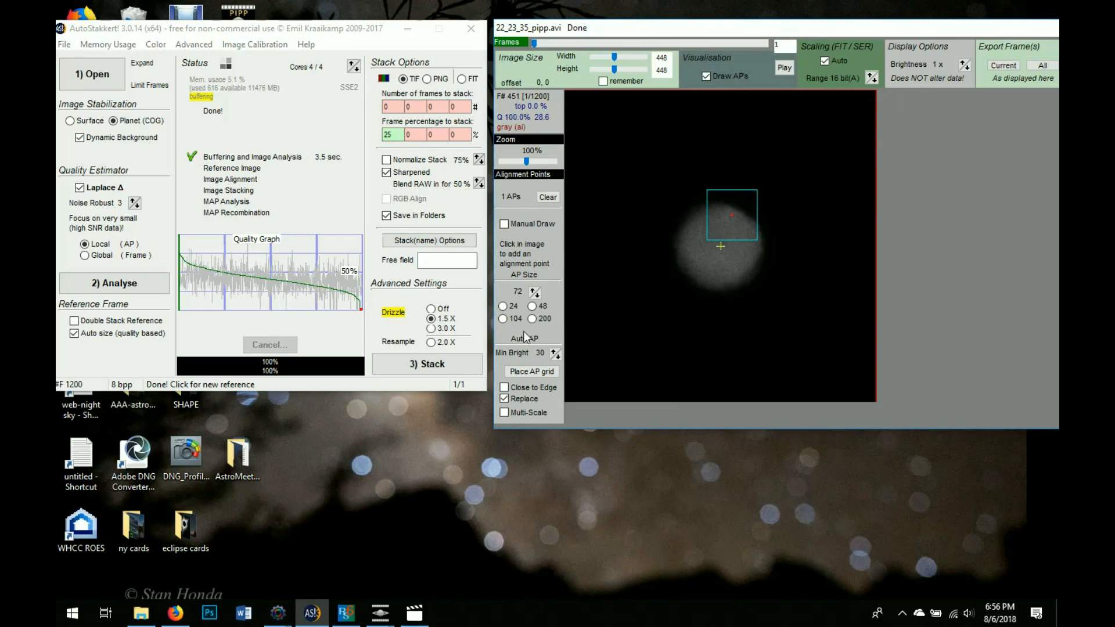
click(458, 362)
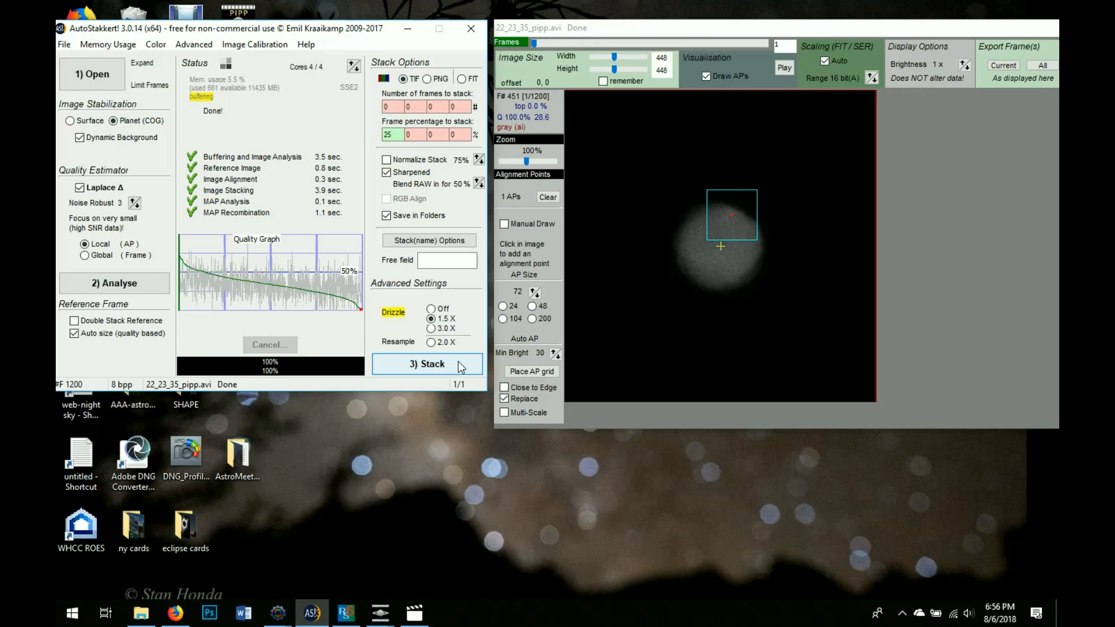
click(627, 388)
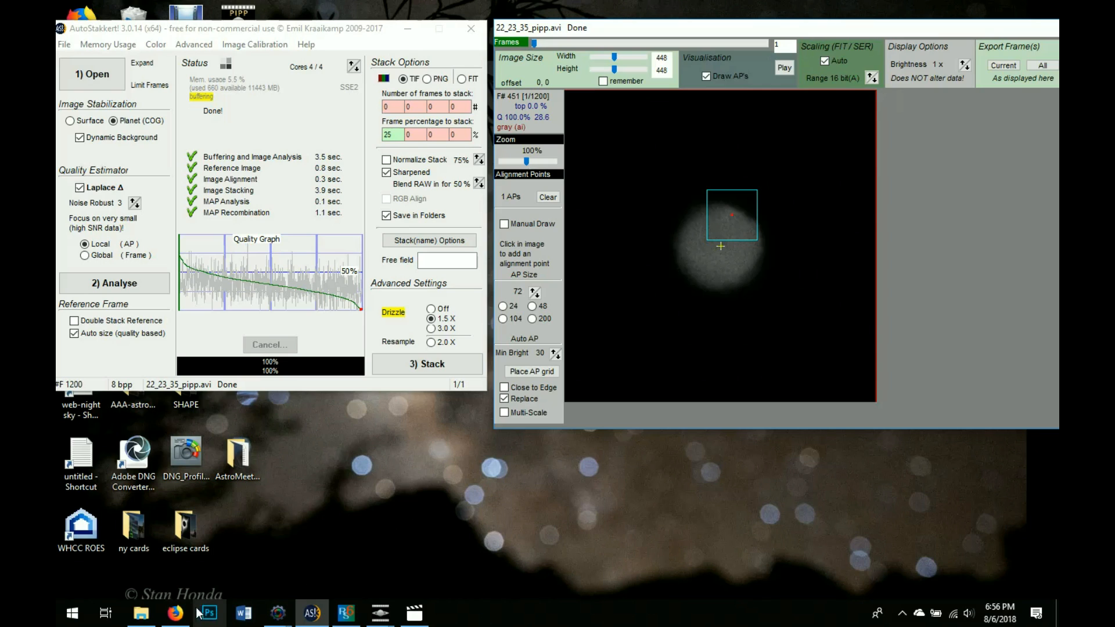
click(174, 612)
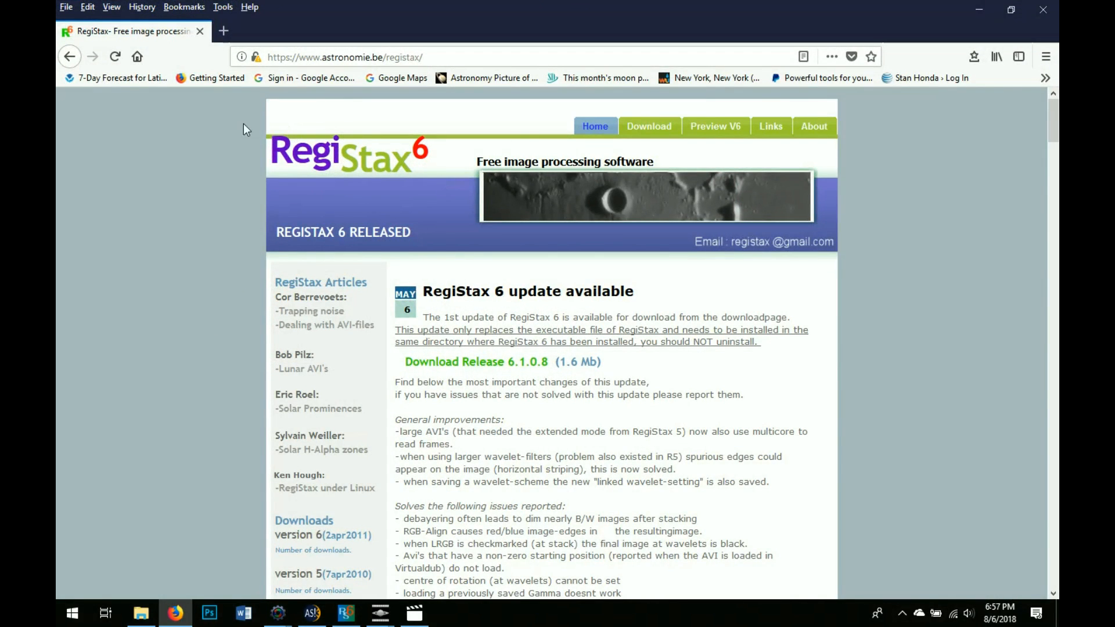
Step back through Firefox history to the PIPP Downloads page, briefly revisiting the AutoStakkert beta notes
click(72, 63)
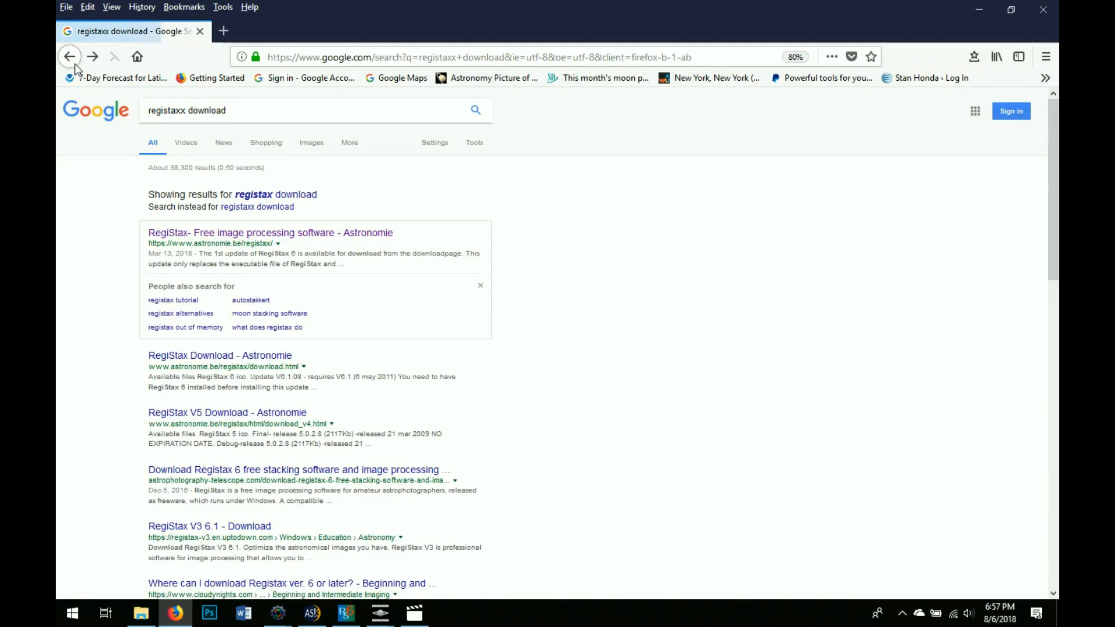
click(73, 63)
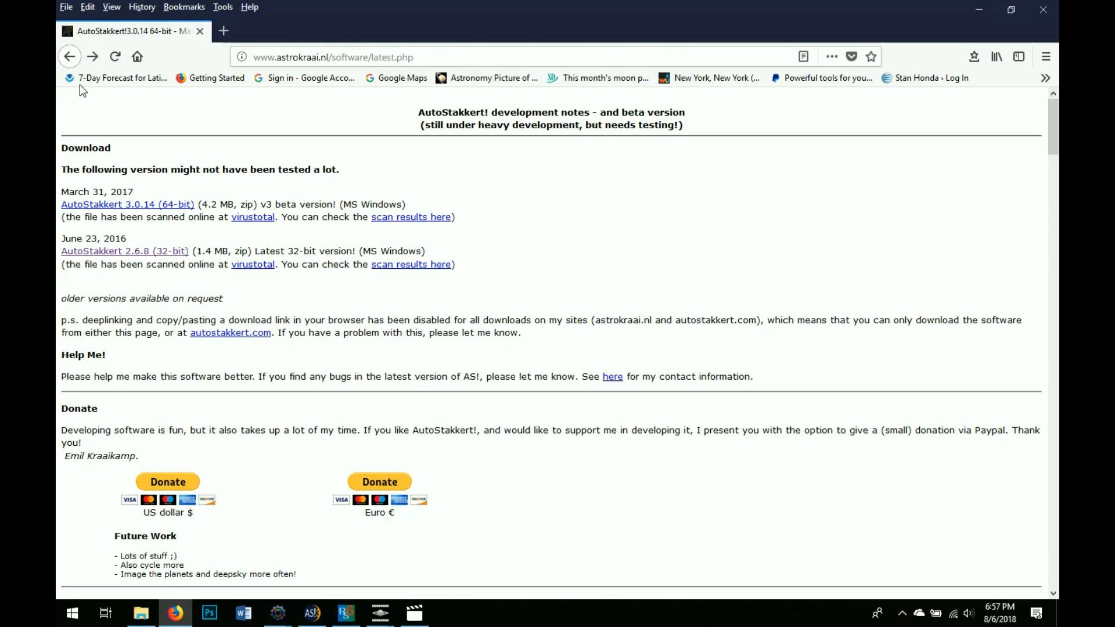
click(72, 58)
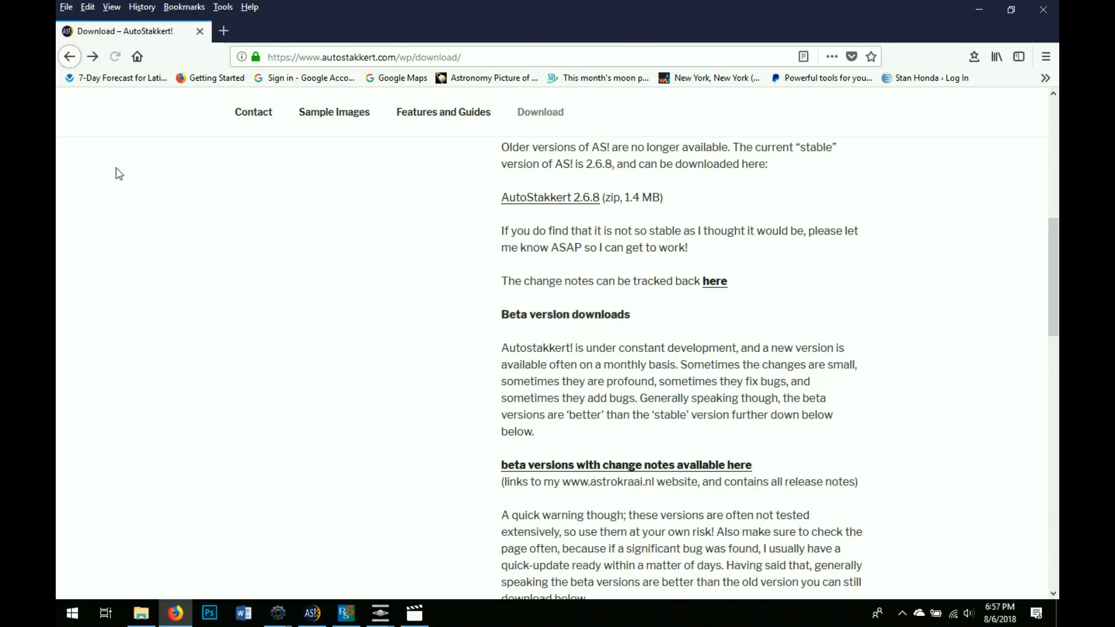
scroll(368, 231, up, 6)
scroll(368, 231, down, 7)
click(610, 466)
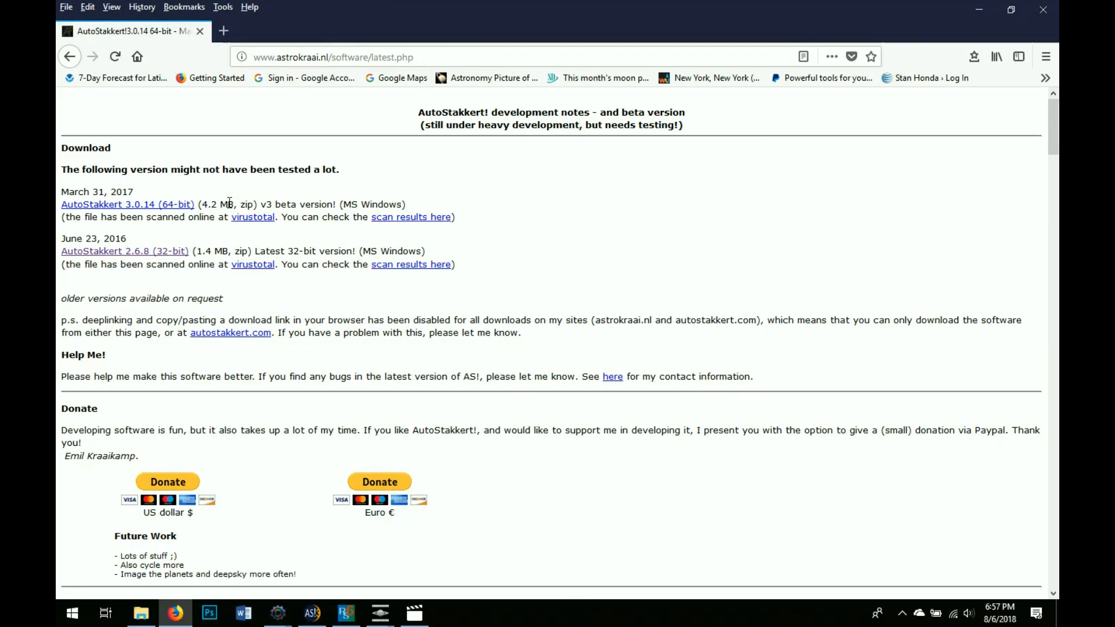
click(70, 58)
click(69, 57)
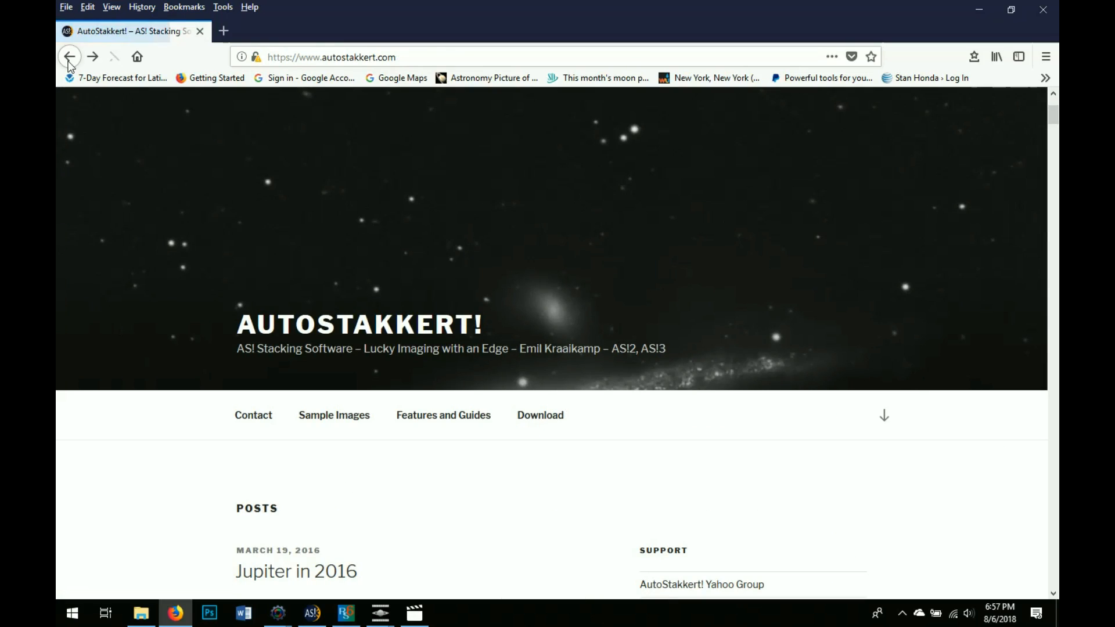
click(69, 57)
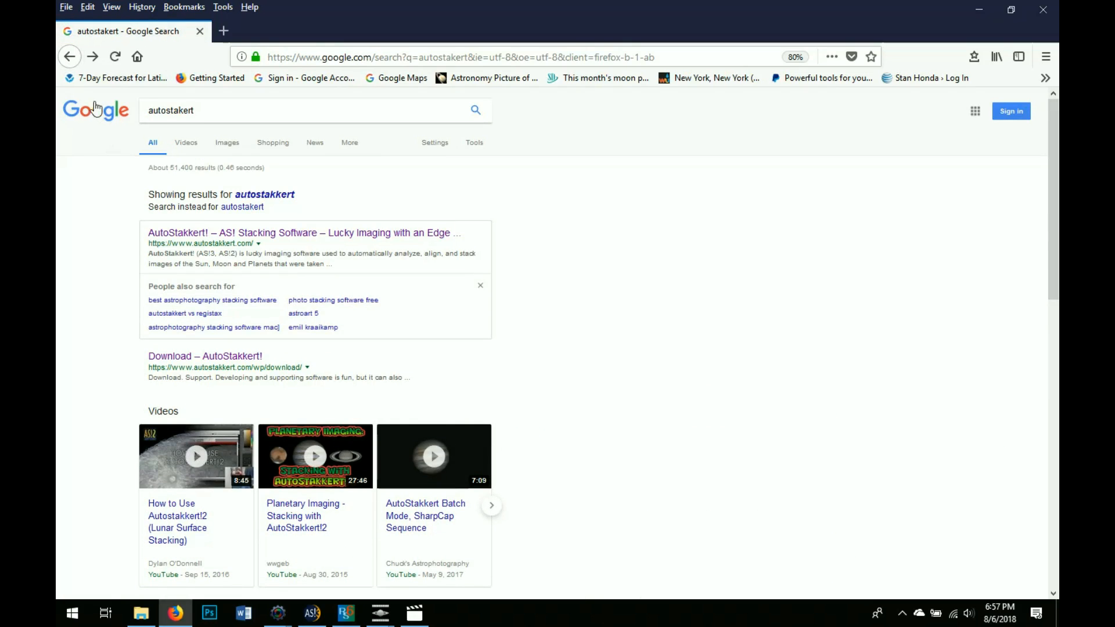
click(69, 56)
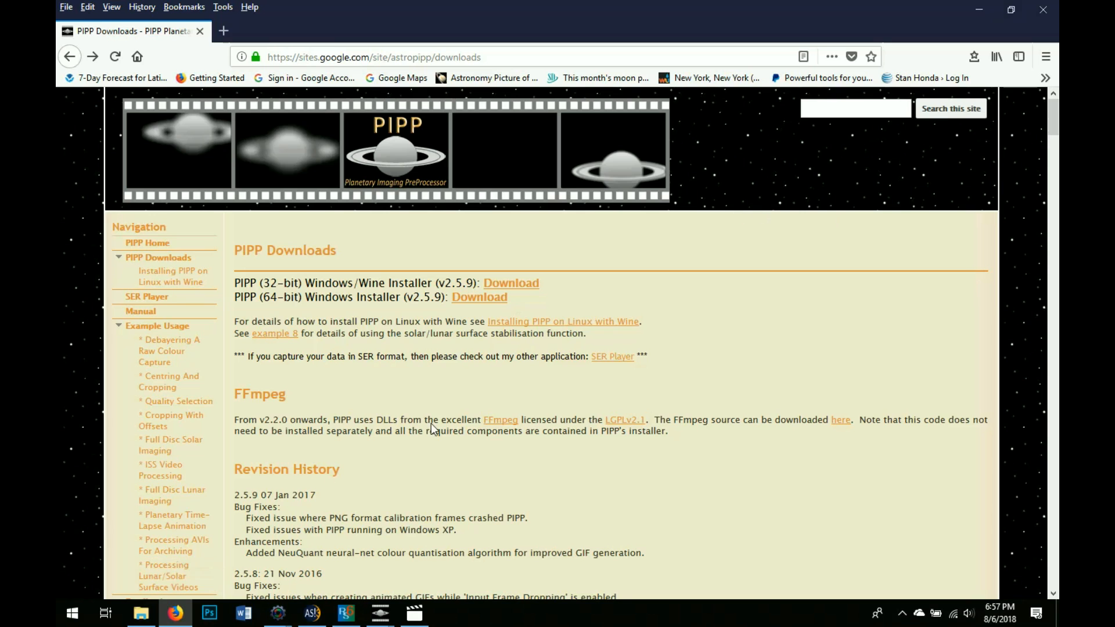
Play the raw 22_23_35 video from the MARSR folder in File Explorer
click(143, 617)
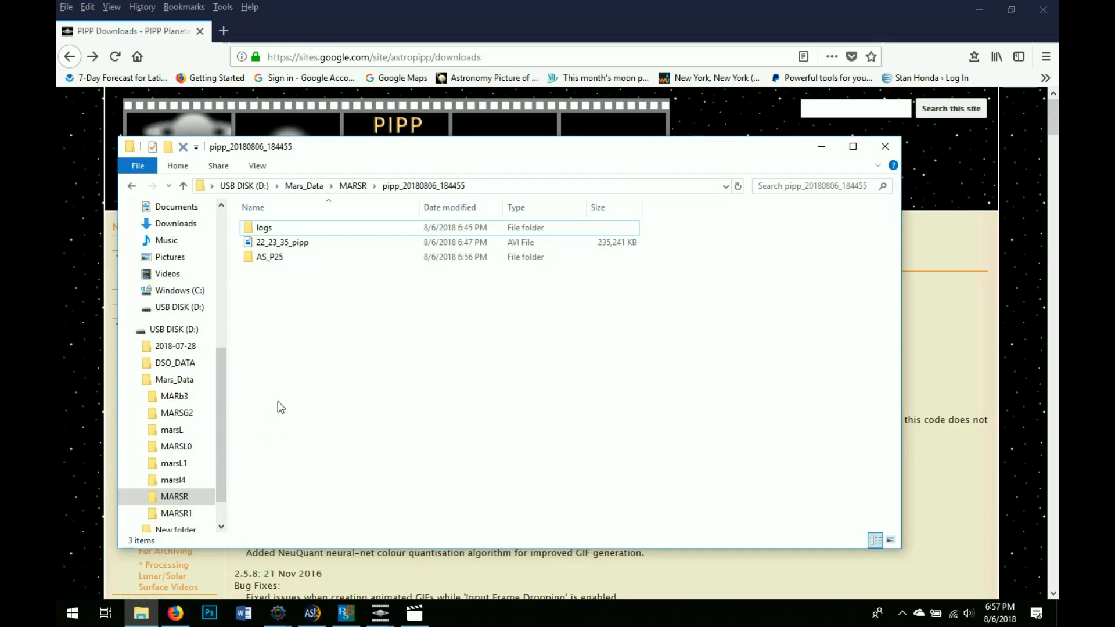
click(352, 186)
double_click(320, 284)
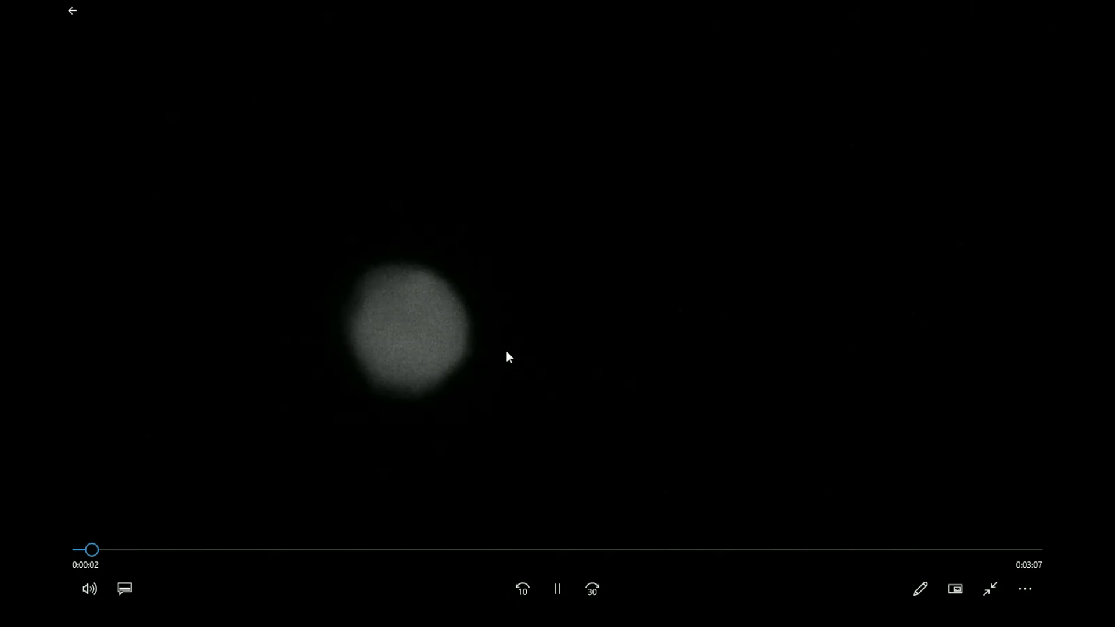
Scrub the 22_23_35 Mars recording forward to about 0:55 of its 3:09 length
drag(99, 549, 355, 570)
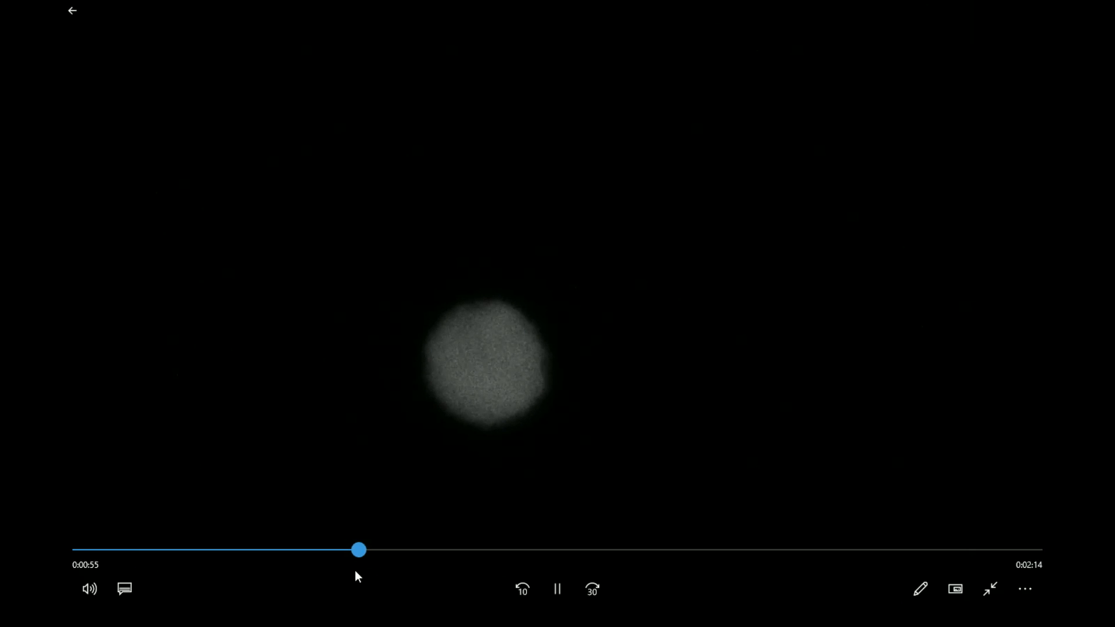
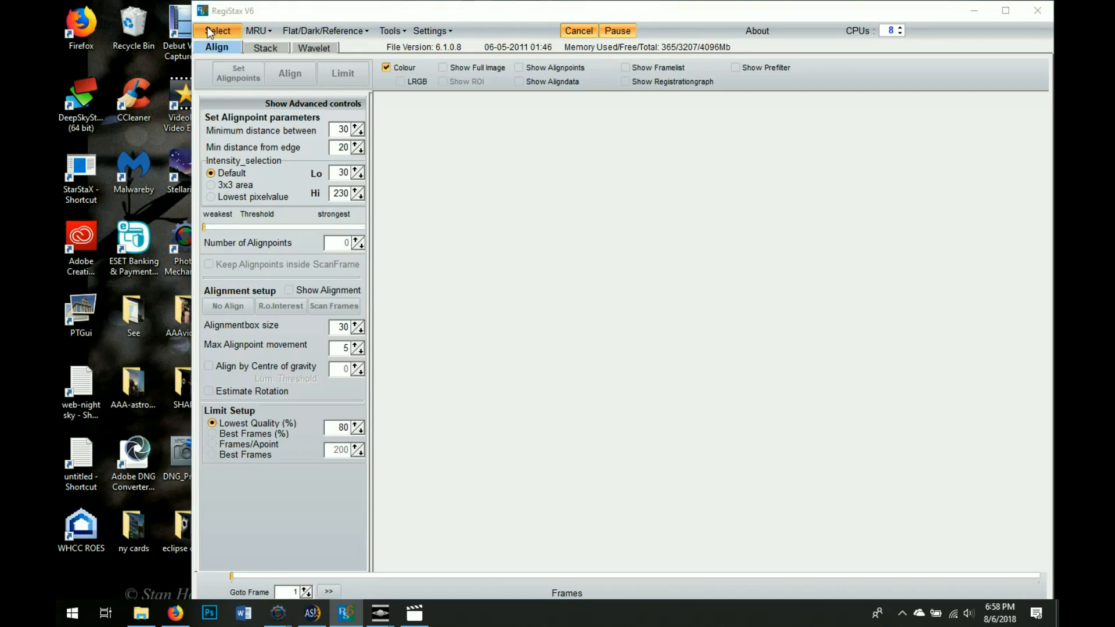
Load 22_23_35_pipp_lapl3_ap1_Drizzle15.tif from D:\Mars_Data\MARSR\pipp_20180806_184455\AS_P25 with the Tiff filter
click(430, 278)
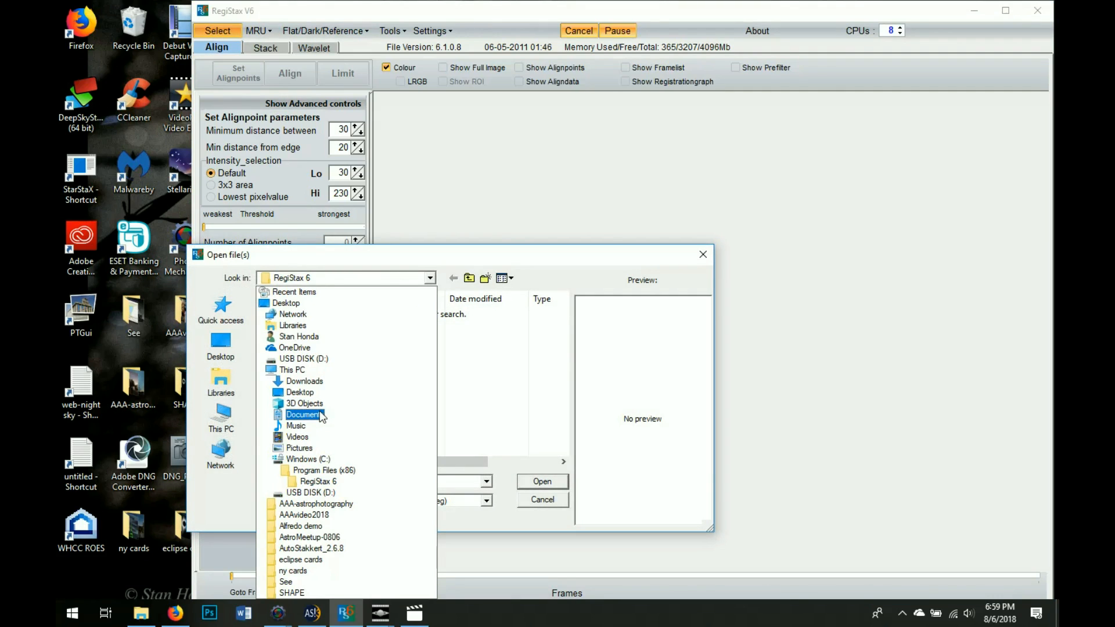
click(307, 493)
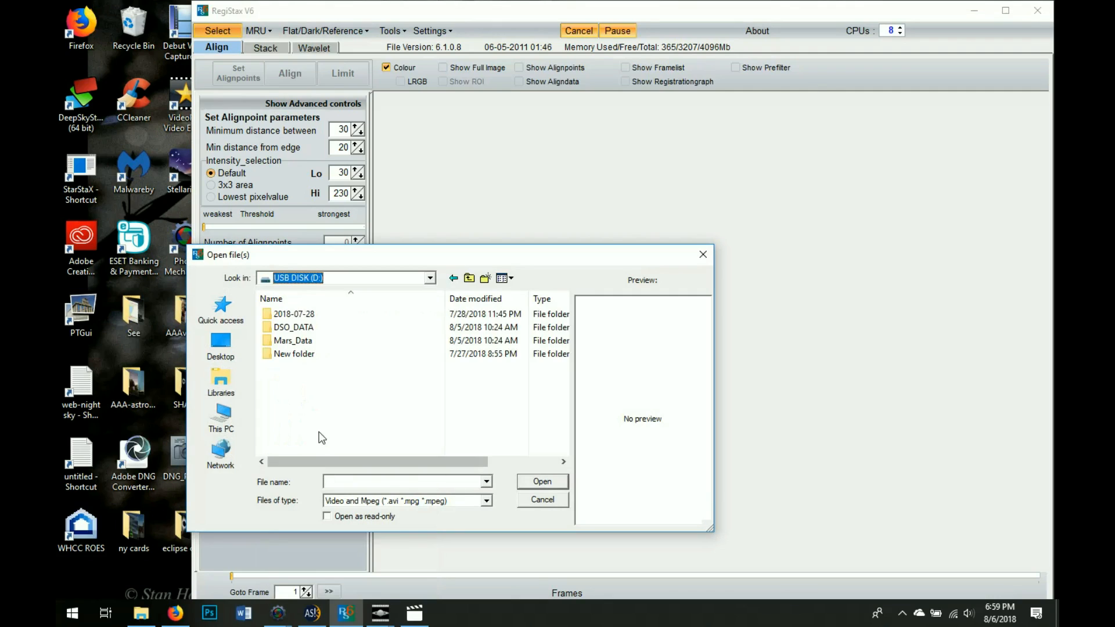
double_click(309, 340)
double_click(307, 394)
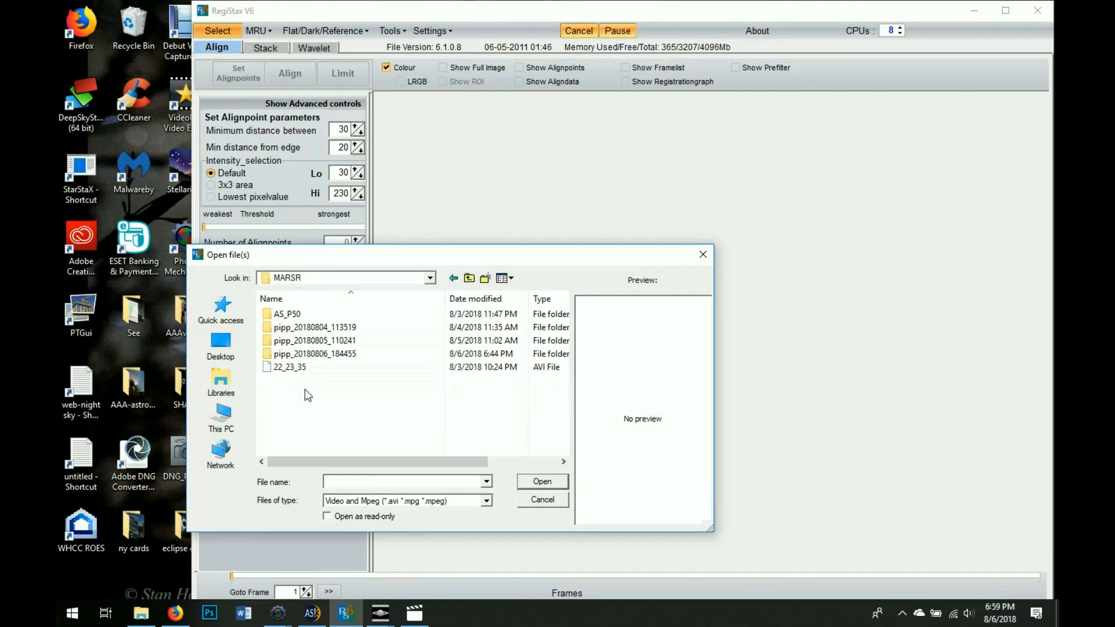
double_click(313, 354)
click(309, 316)
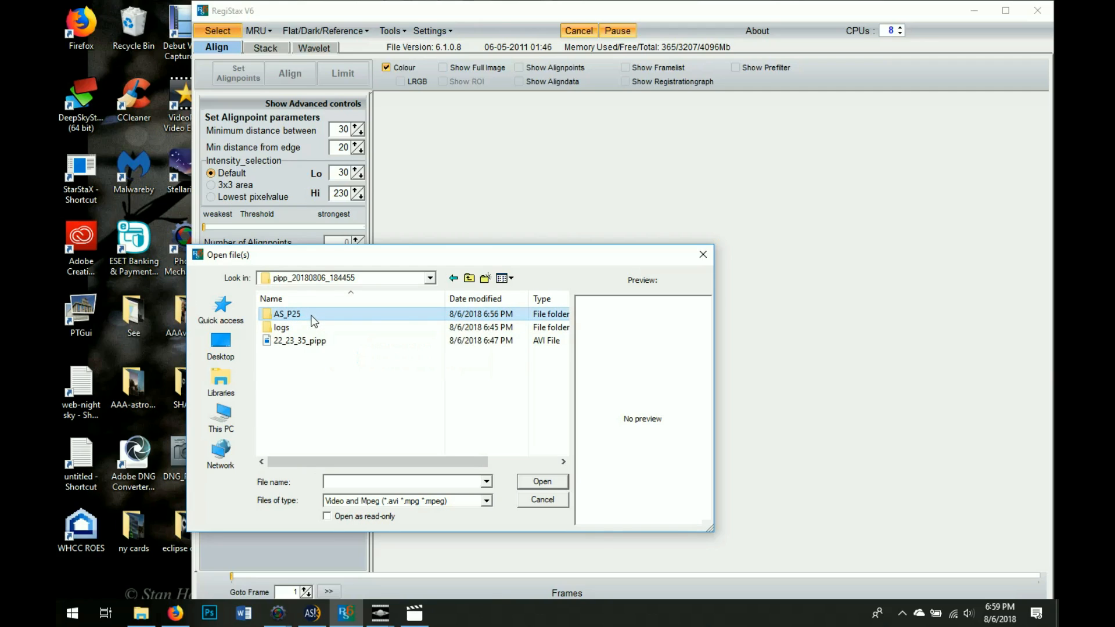
double_click(312, 316)
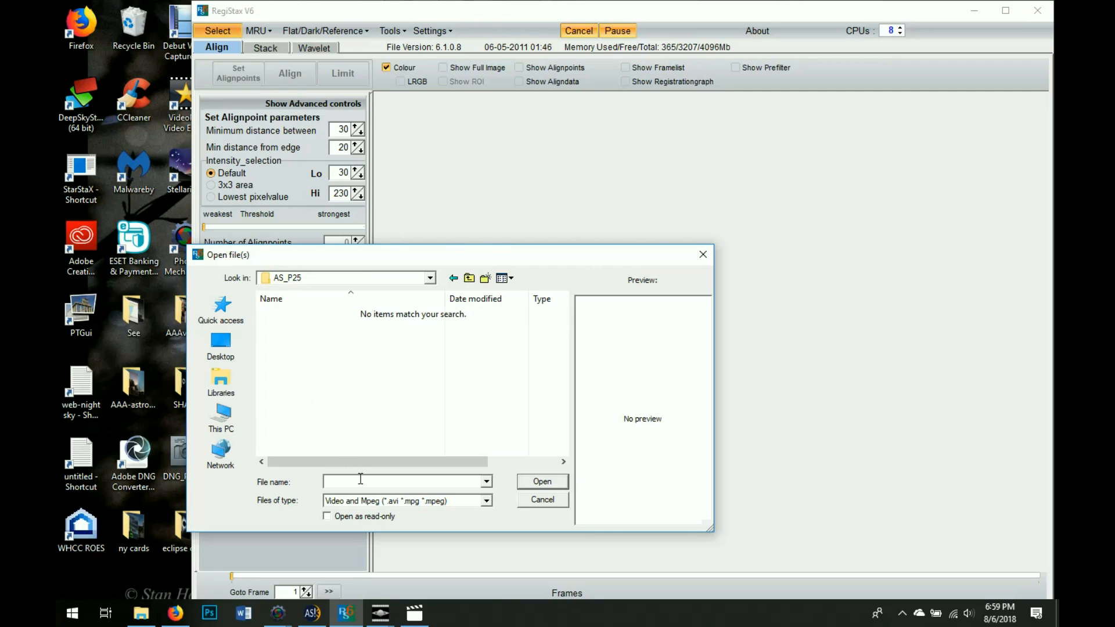
click(413, 503)
click(414, 549)
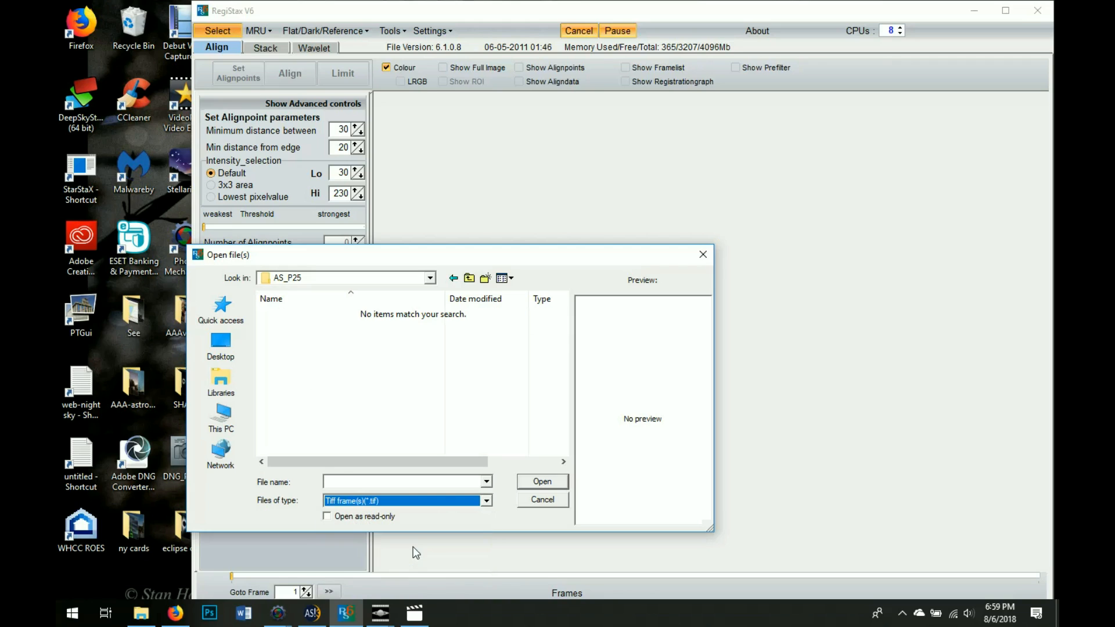
click(321, 316)
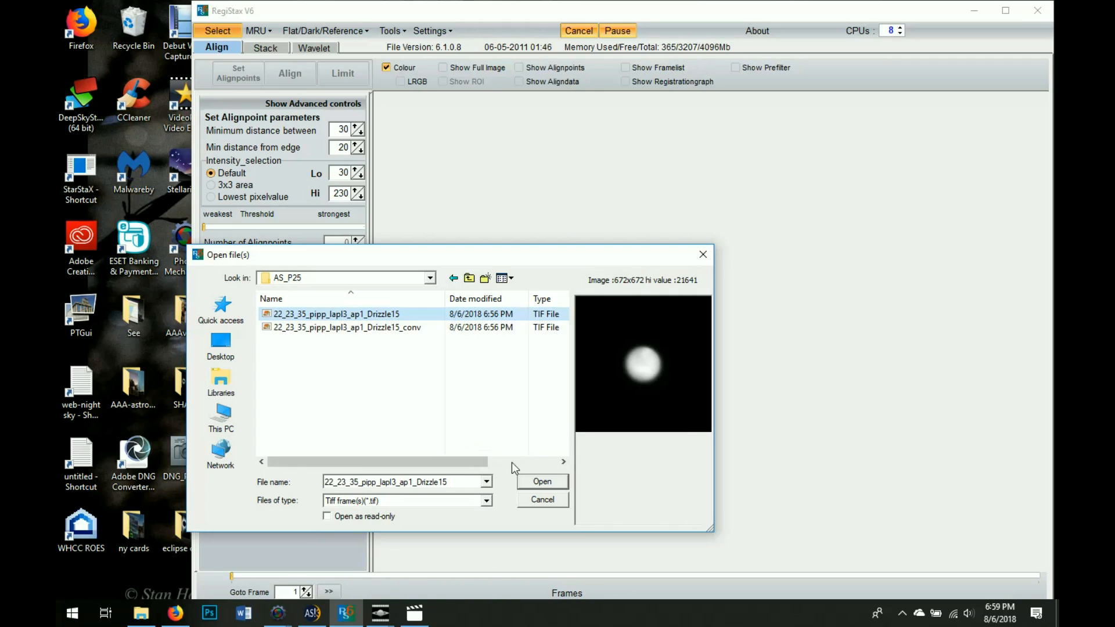
click(529, 482)
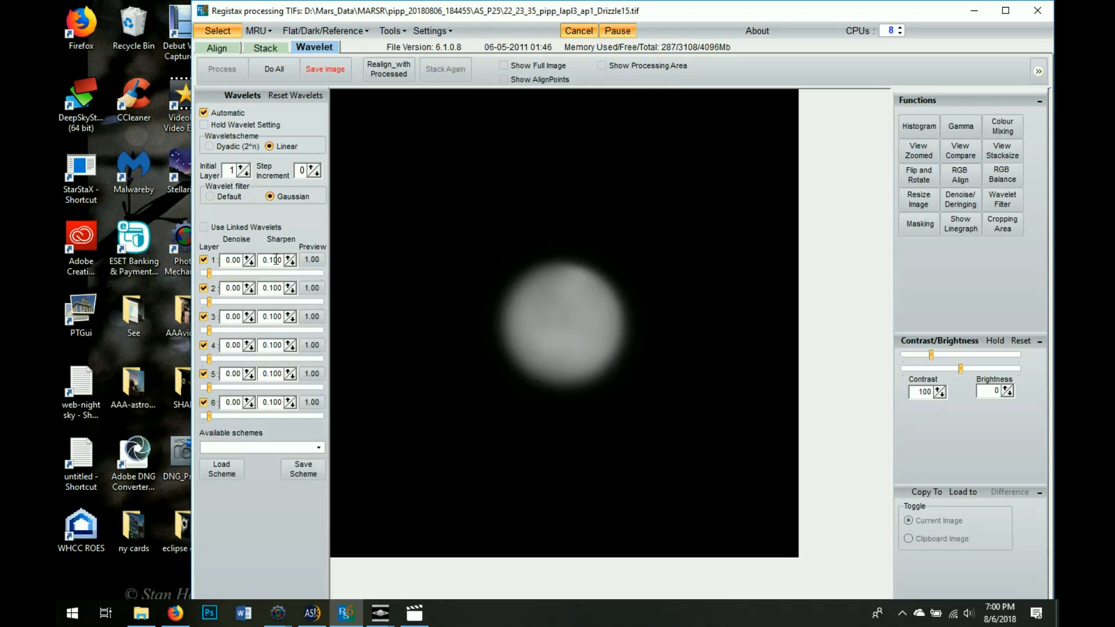
Raise wavelet layer 1 slightly and boost layer 2 sharpening to about 33.7
click(223, 276)
click(244, 306)
click(224, 305)
click(250, 301)
drag(213, 300, 246, 300)
click(319, 447)
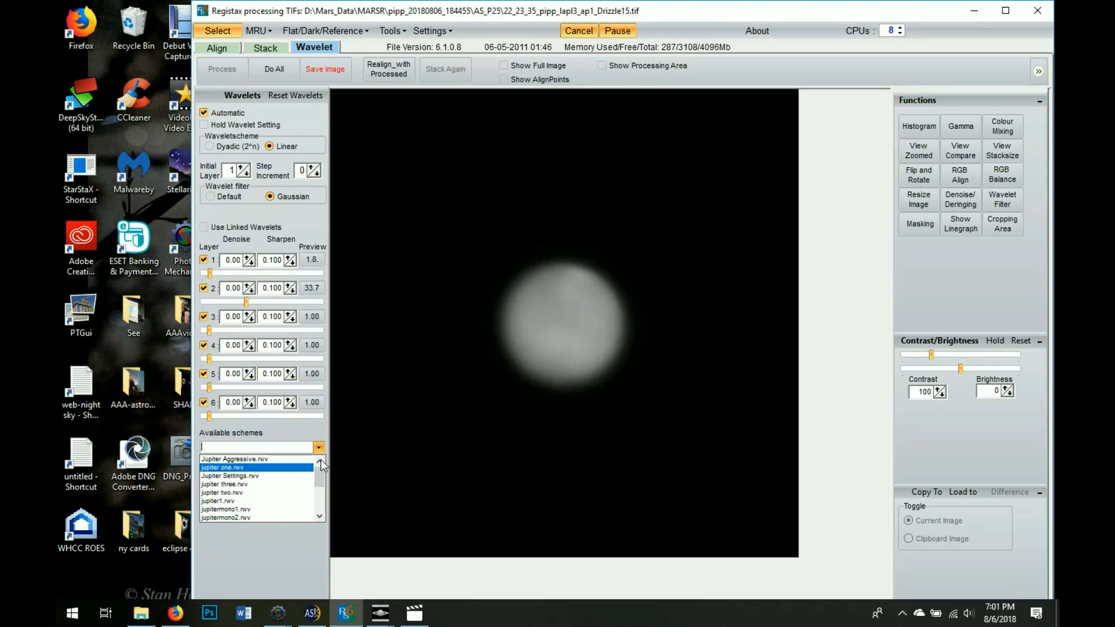
Try the jupitermono2, Mars two, Mars one, Mars three and jupiter two wavelet schemes
scroll(321, 475, down, 1)
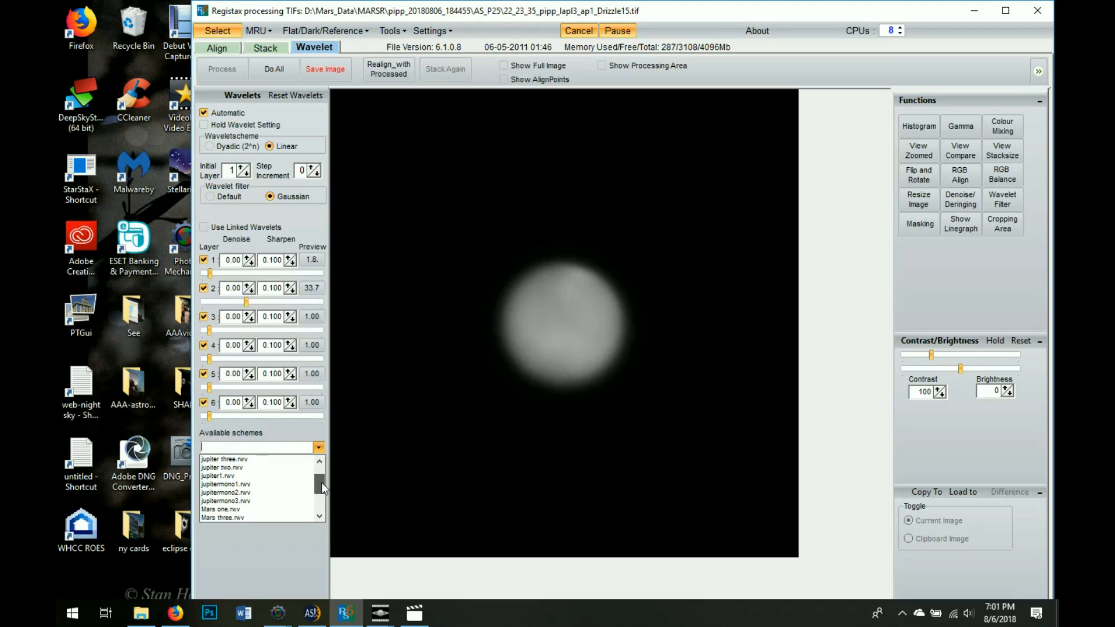
click(285, 492)
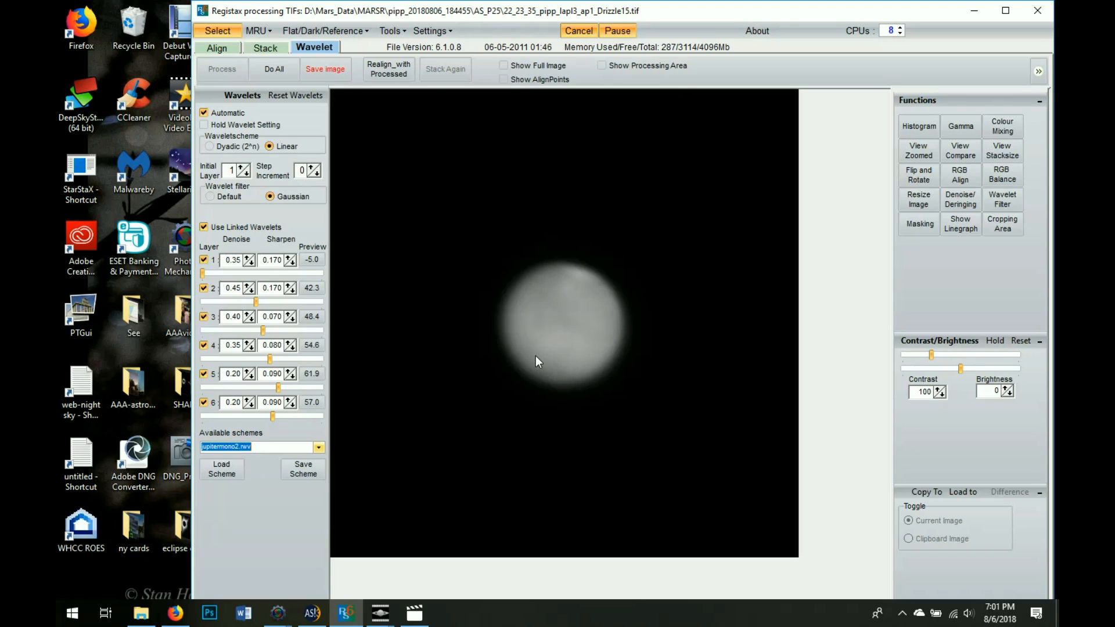
click(319, 447)
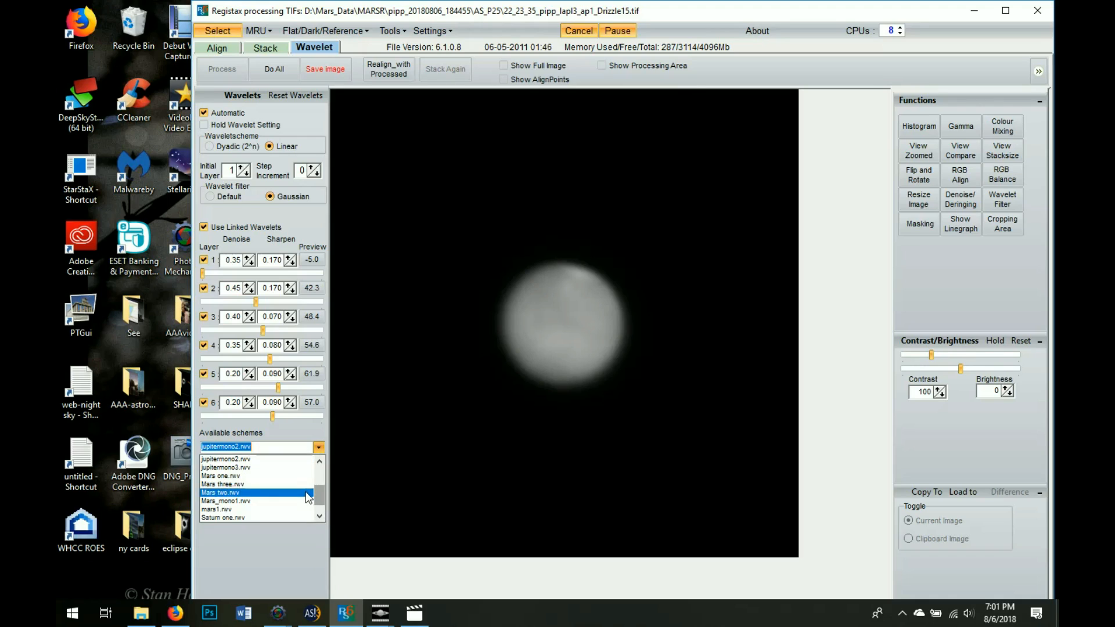
click(306, 493)
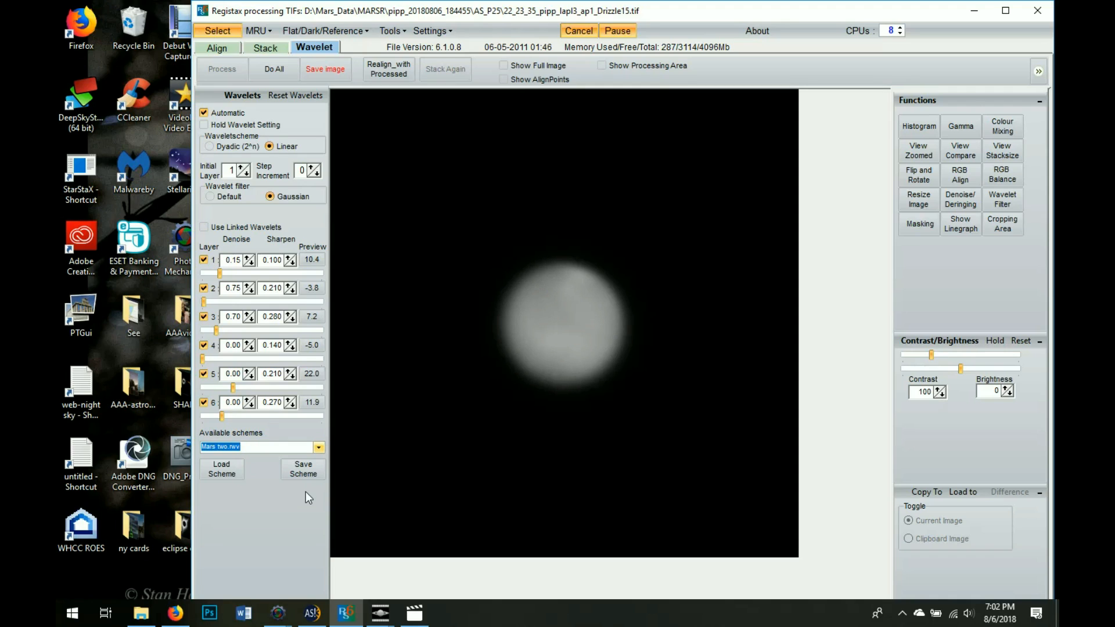
click(317, 448)
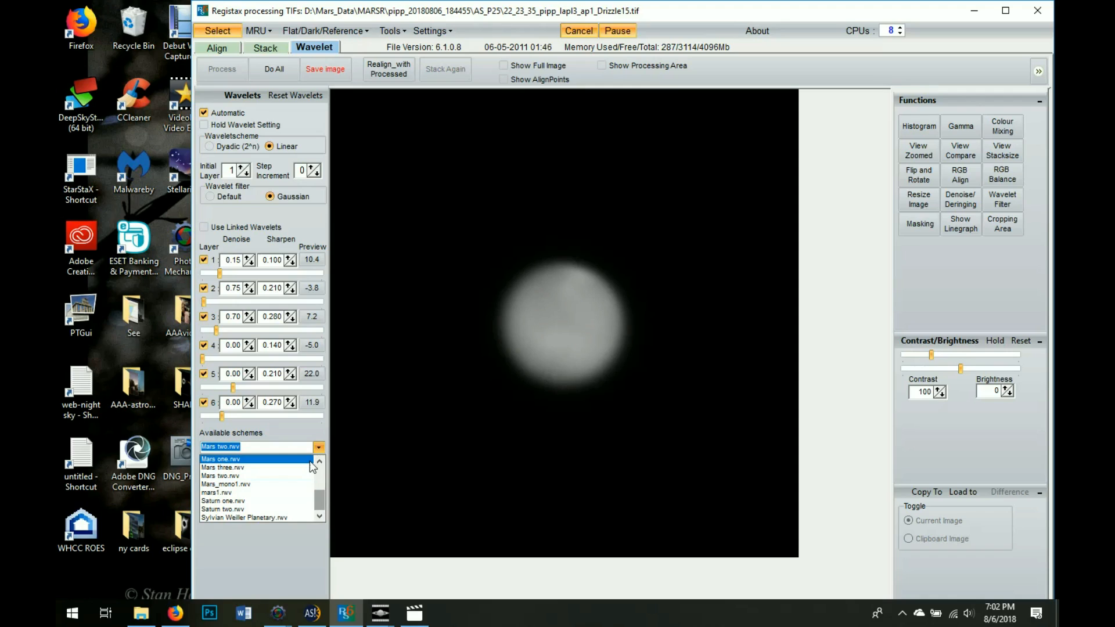
click(295, 459)
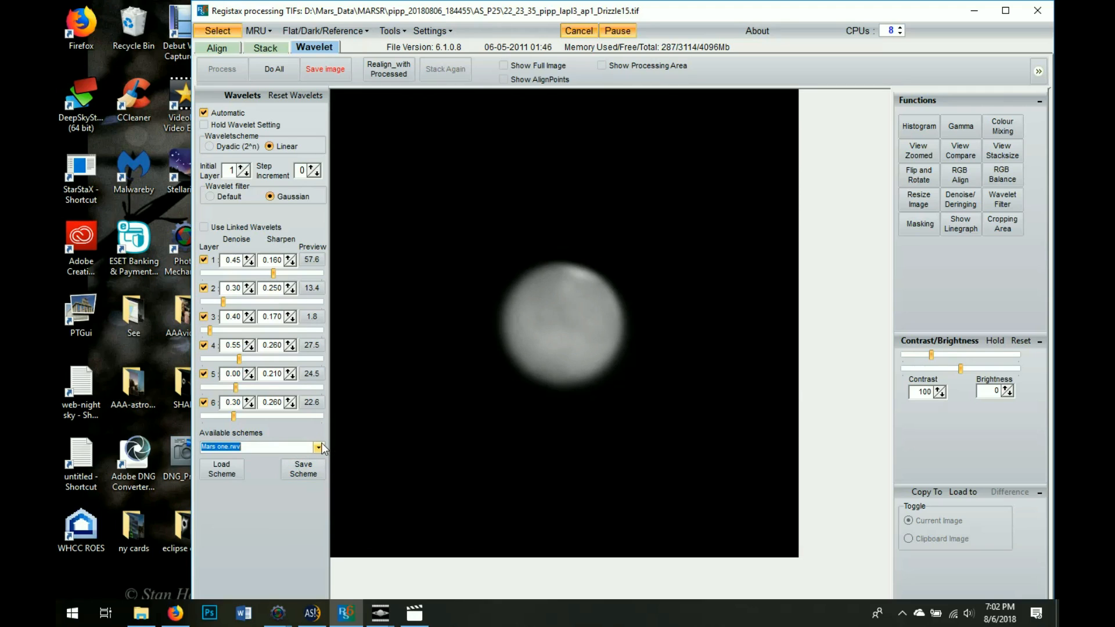
click(320, 446)
click(300, 464)
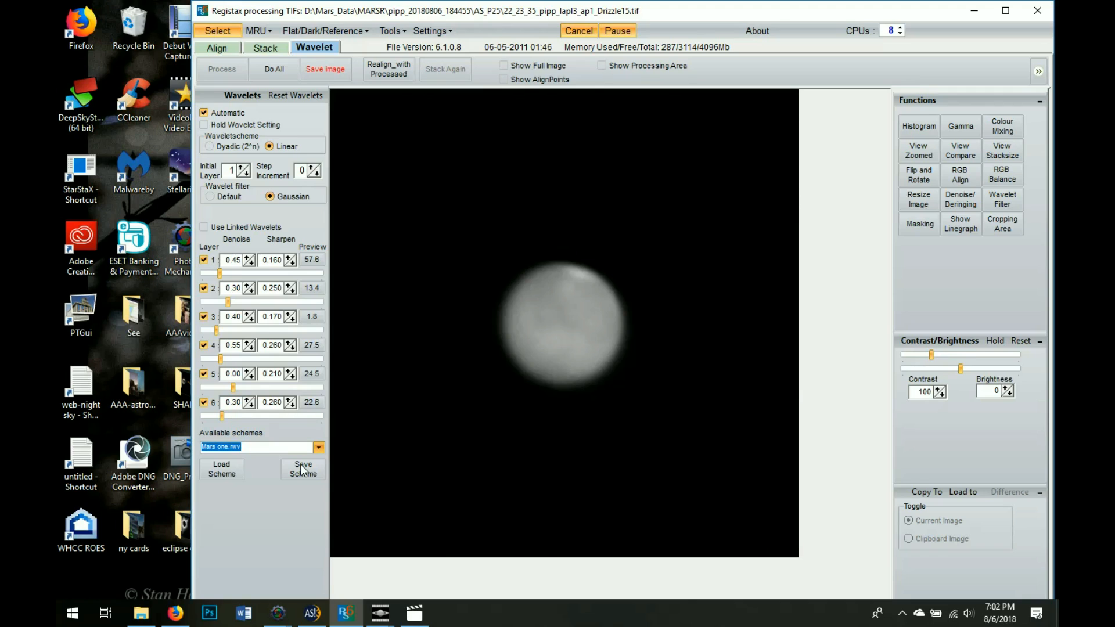
click(300, 464)
click(319, 449)
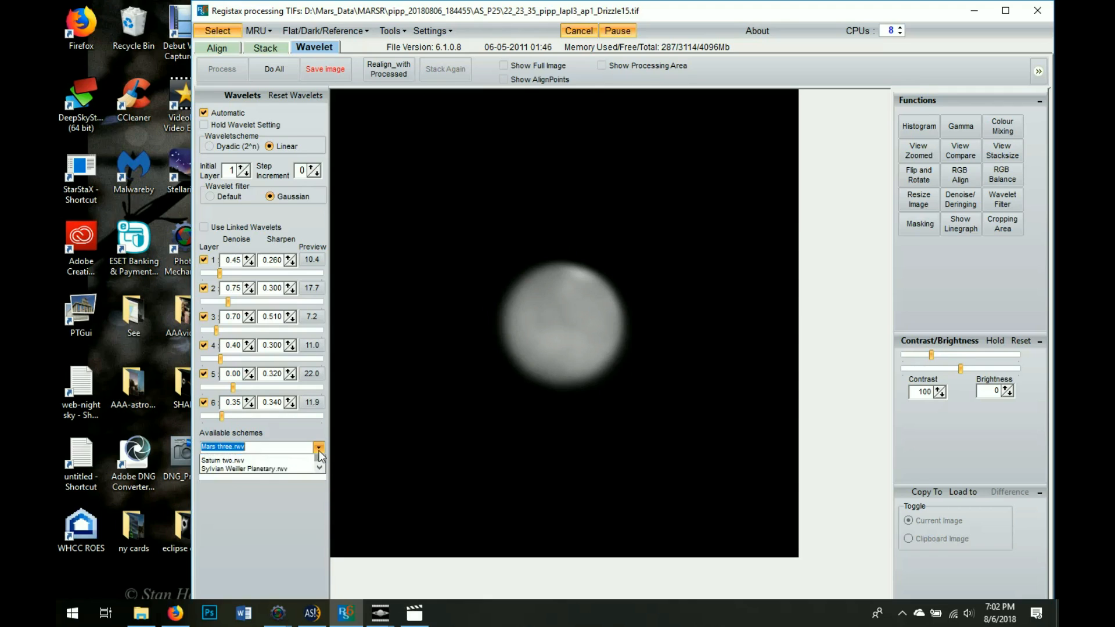
drag(321, 495, 322, 473)
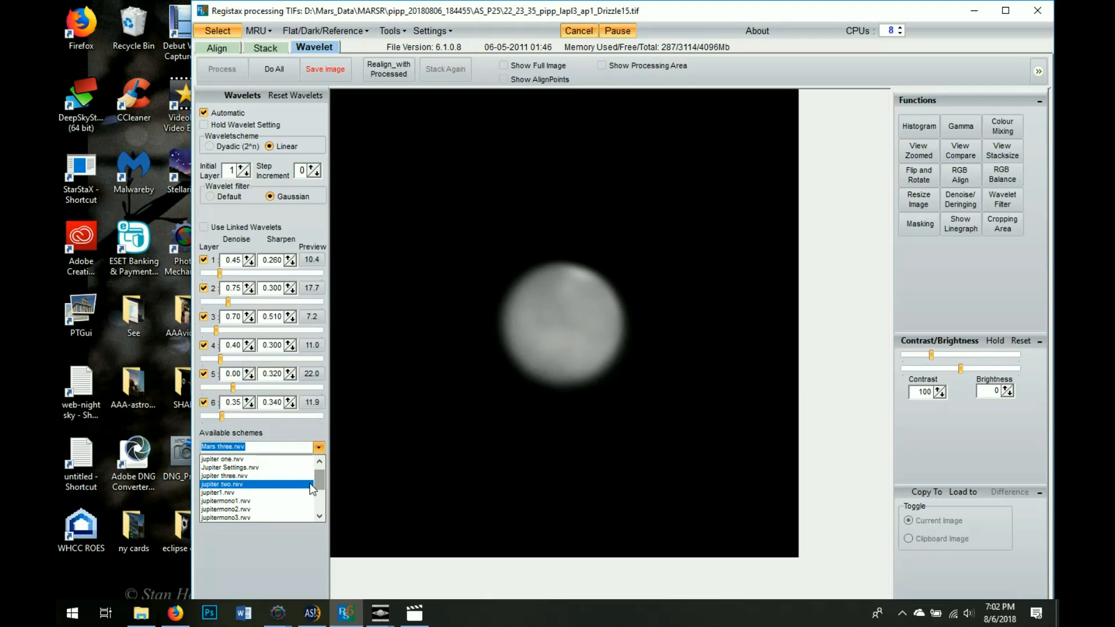
click(310, 484)
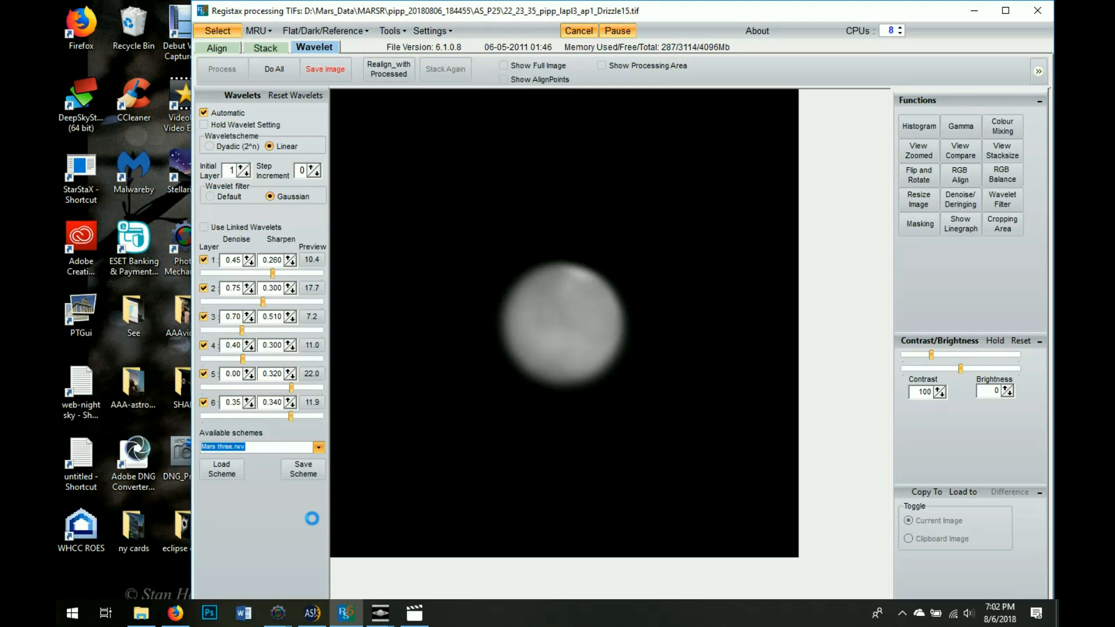
Compare the jupitermono1, jupitermono2 and jupitermono3 wavelet schemes on the Mars image
click(317, 447)
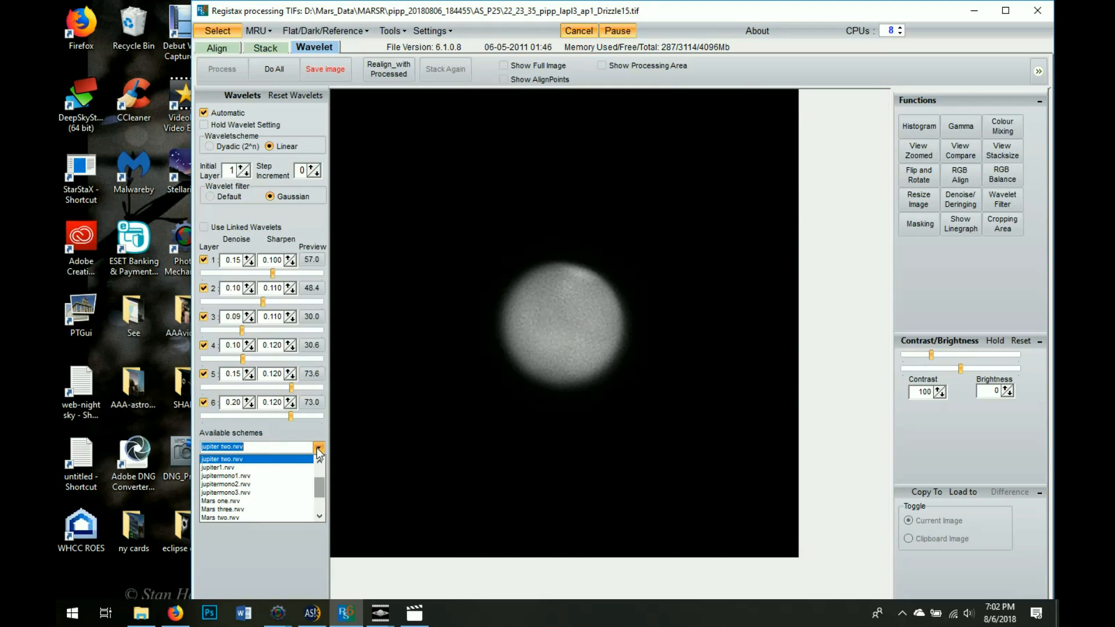
click(297, 475)
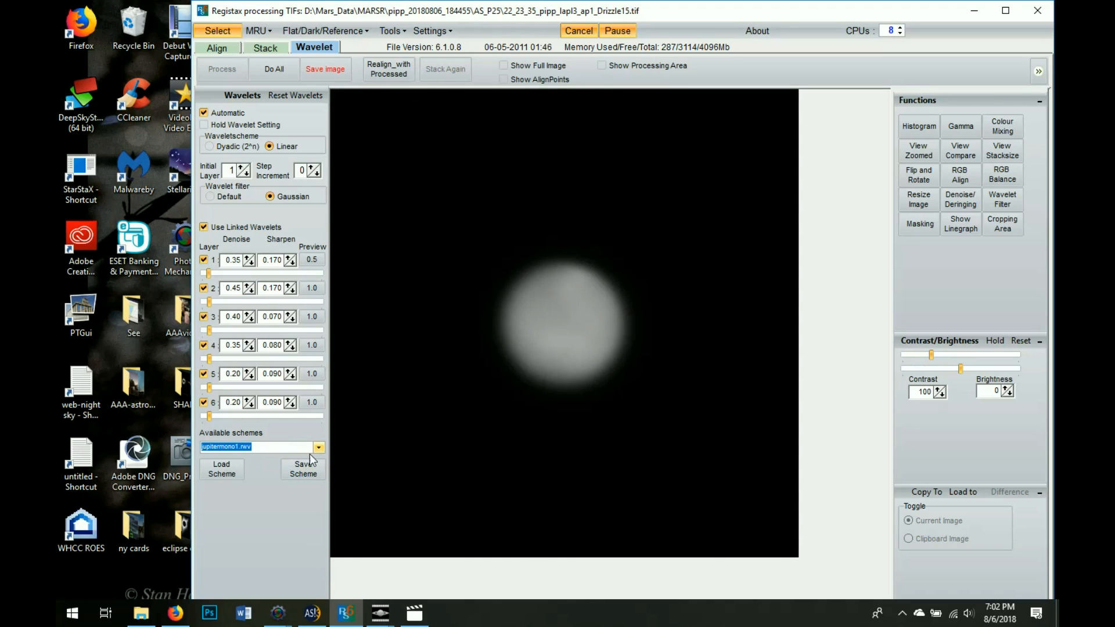
click(318, 449)
click(299, 471)
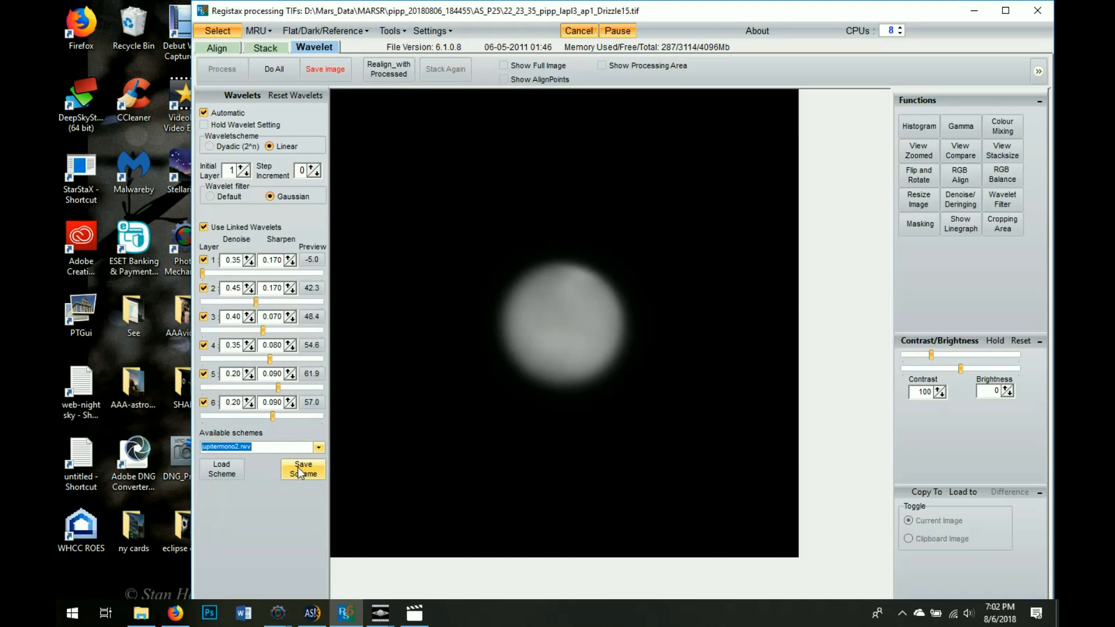
click(319, 446)
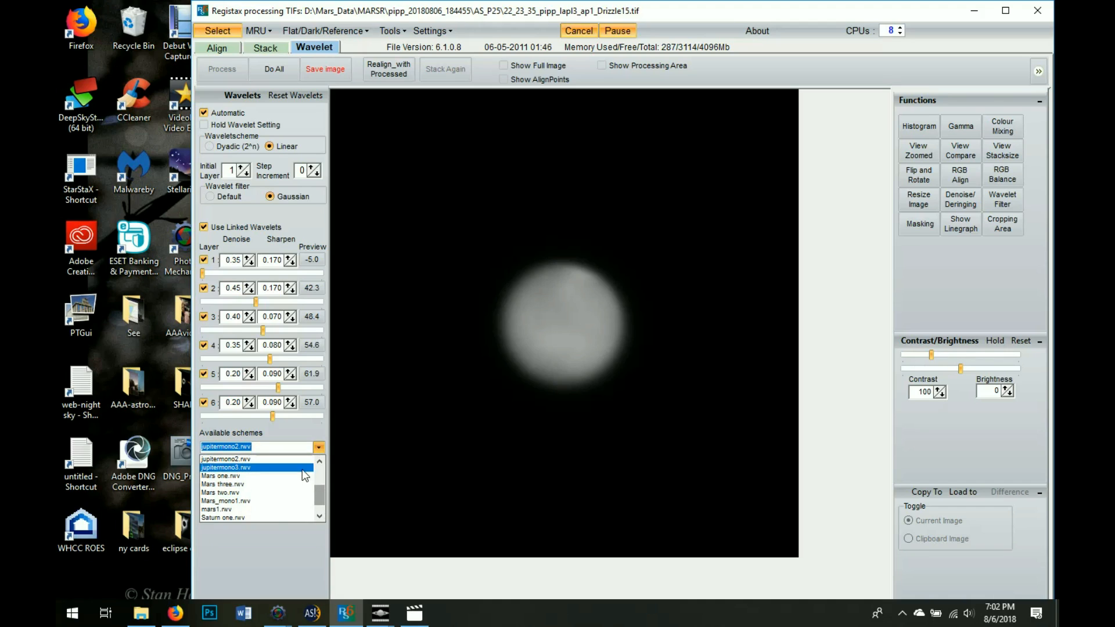
click(302, 469)
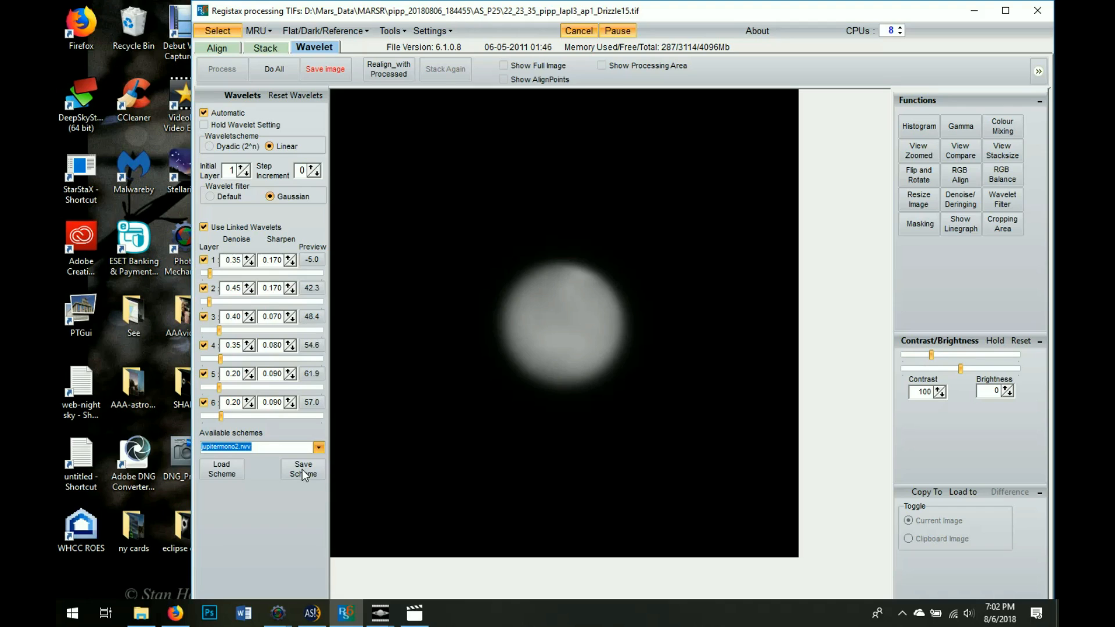
Cycle through the Mars one, Mars three, mars1 and Mars two wavelet schemes
click(318, 447)
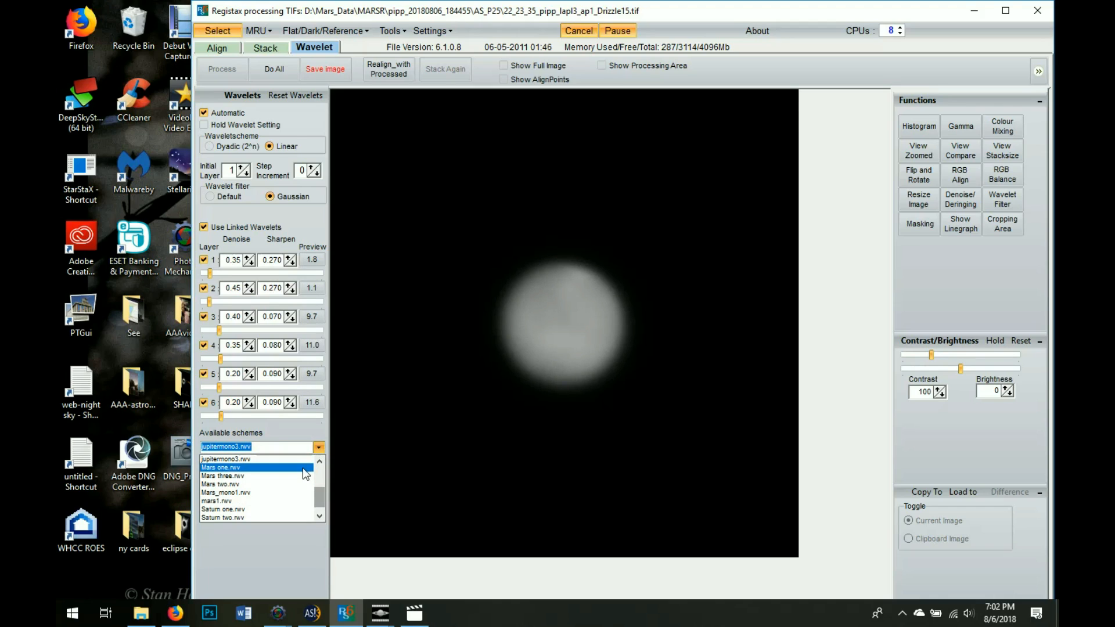
click(303, 473)
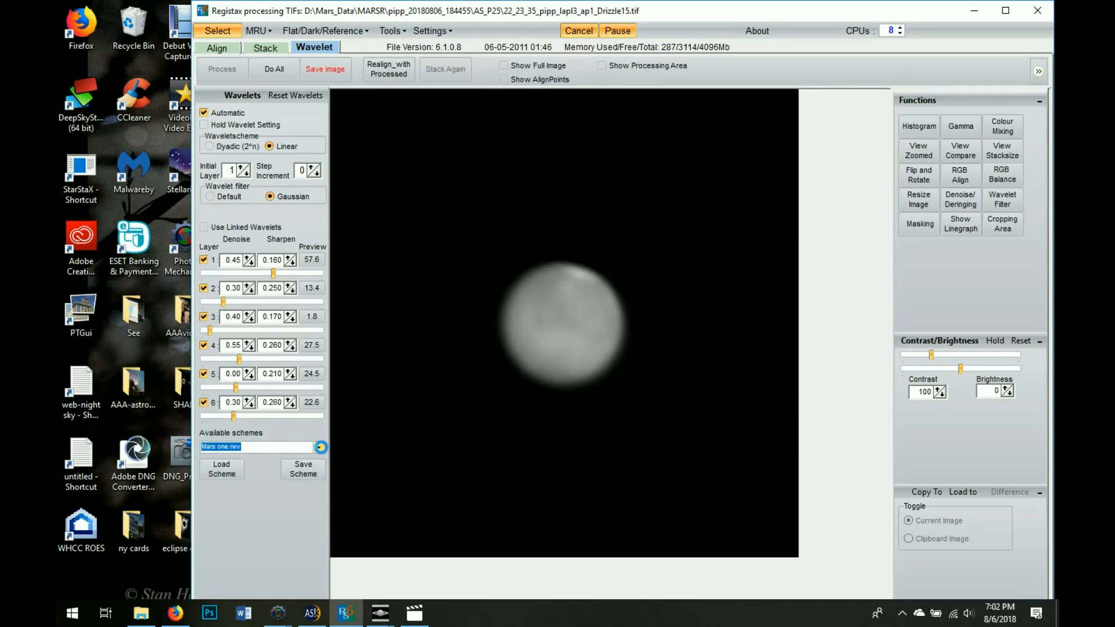
click(320, 447)
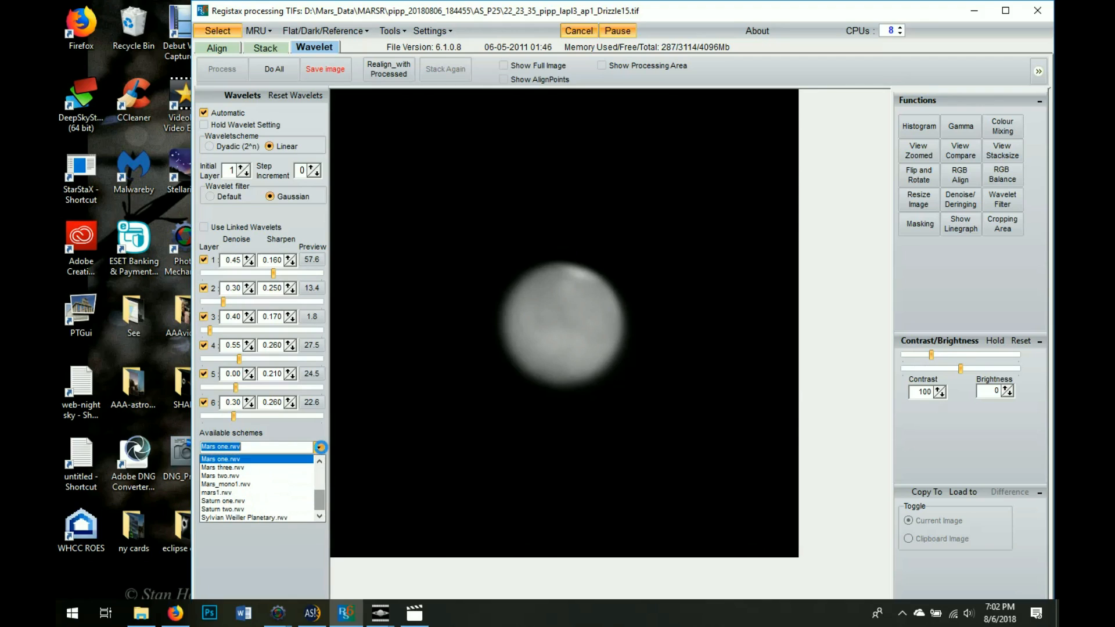
click(295, 467)
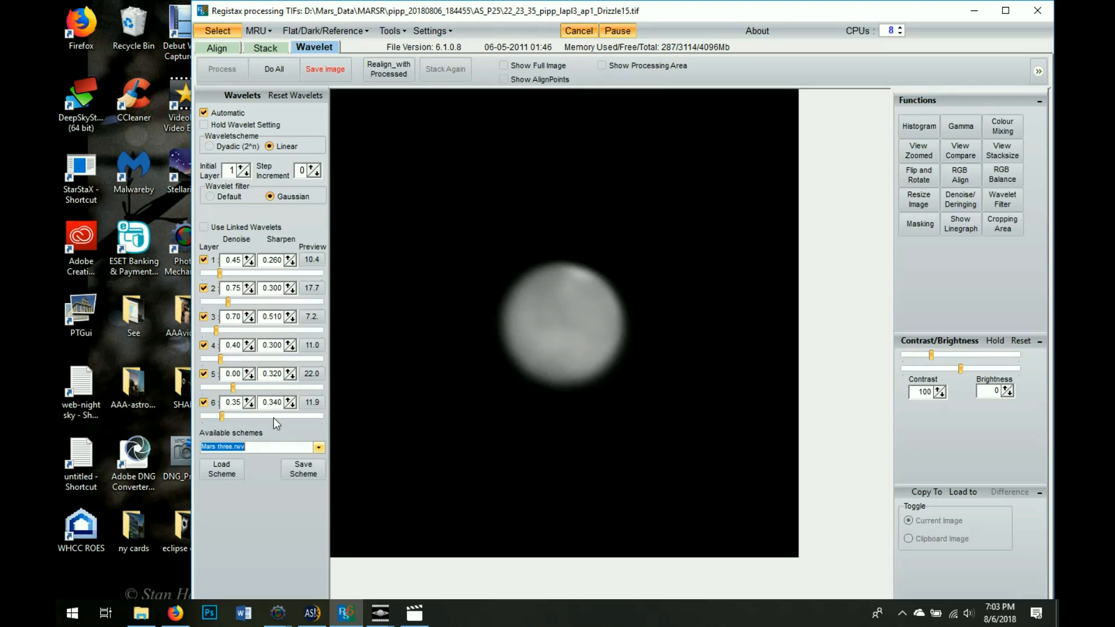
click(318, 447)
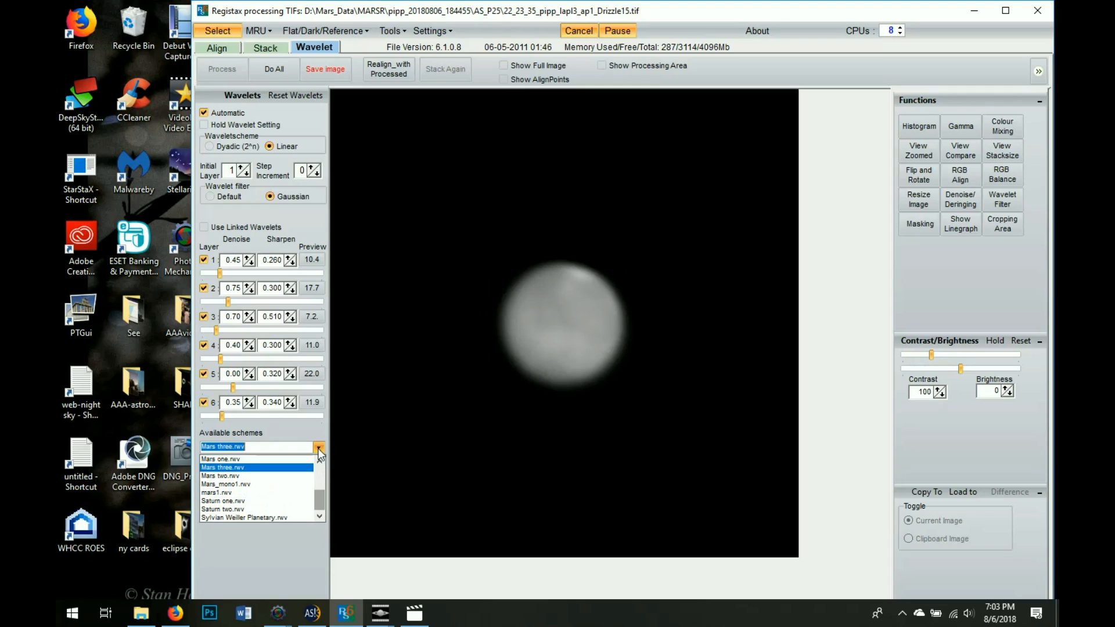
click(288, 492)
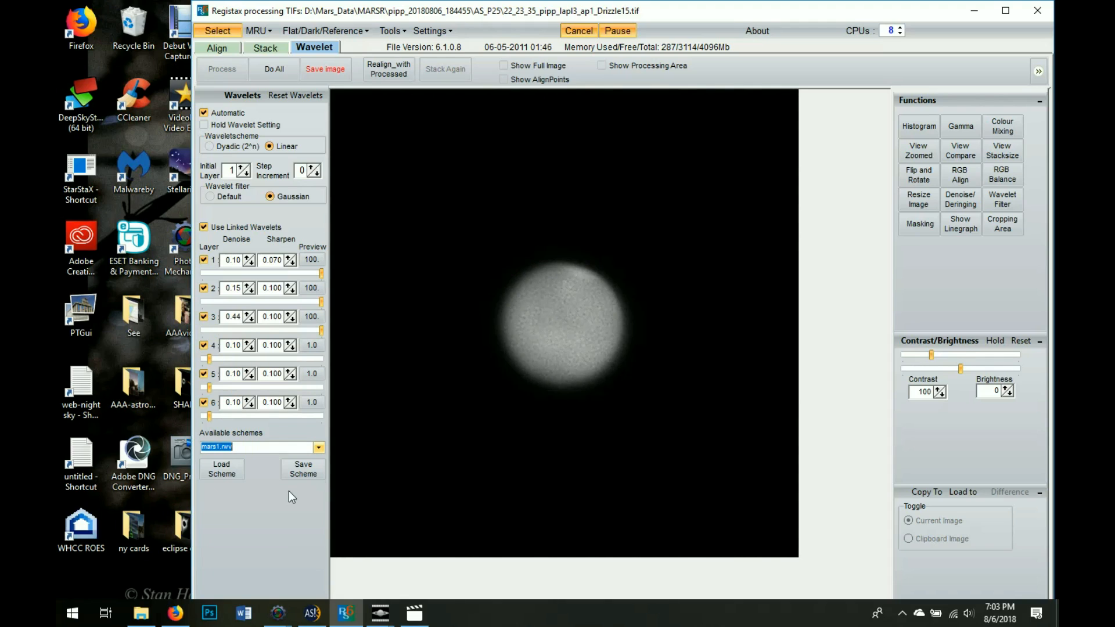
click(319, 447)
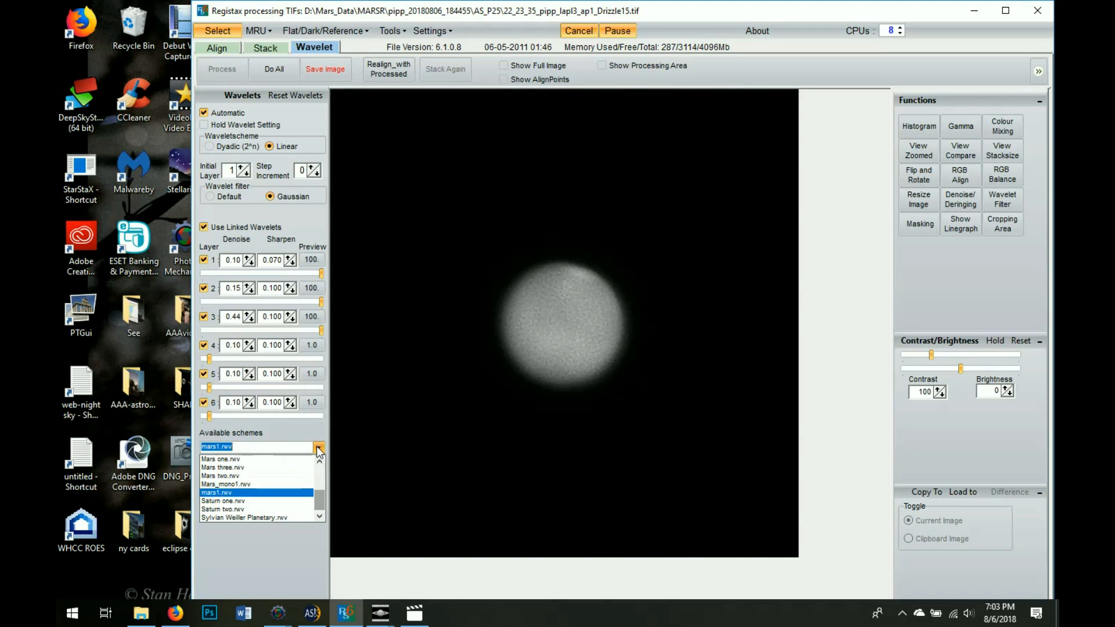
click(299, 476)
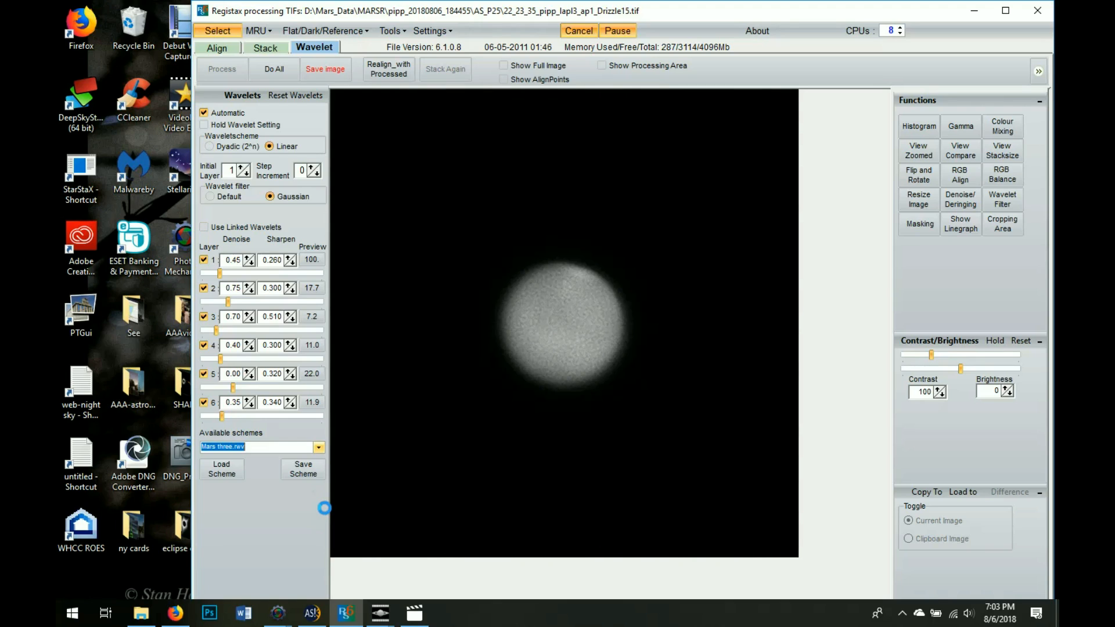
Show the histogram panel beside Mars and lower the RGB midpoint from 1.00 to 0.54
click(912, 129)
drag(582, 97, 330, 92)
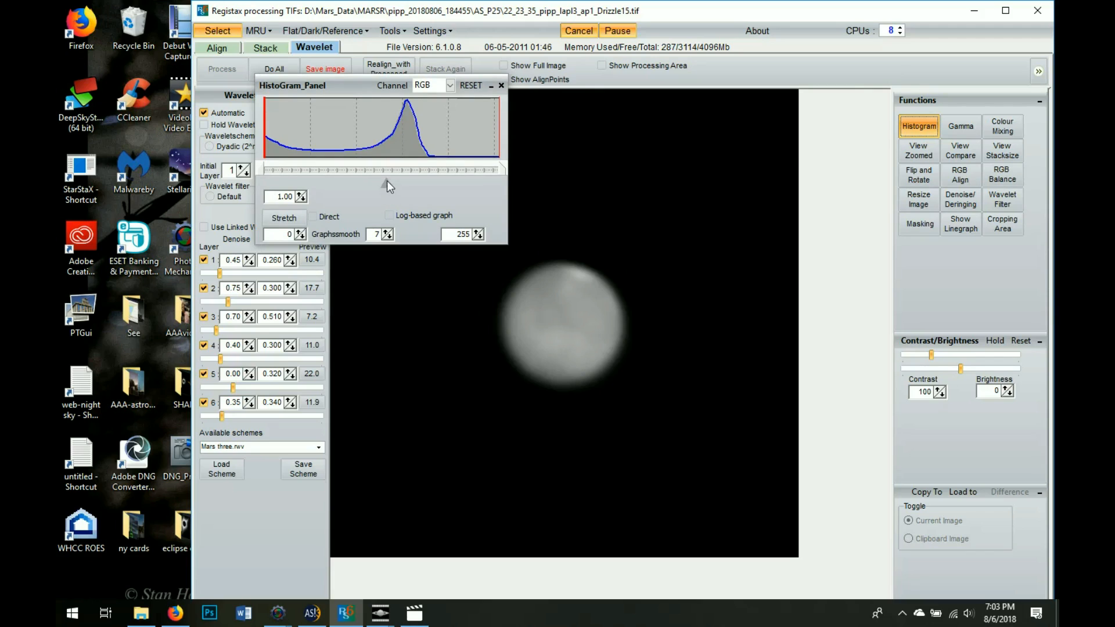
drag(410, 184, 431, 182)
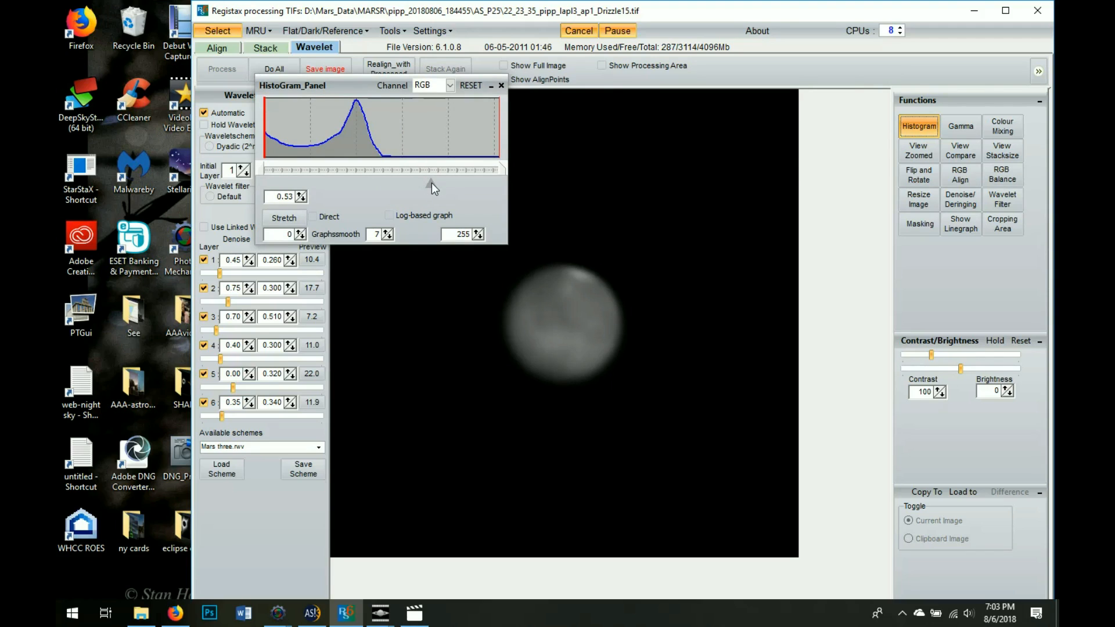
drag(431, 182, 425, 182)
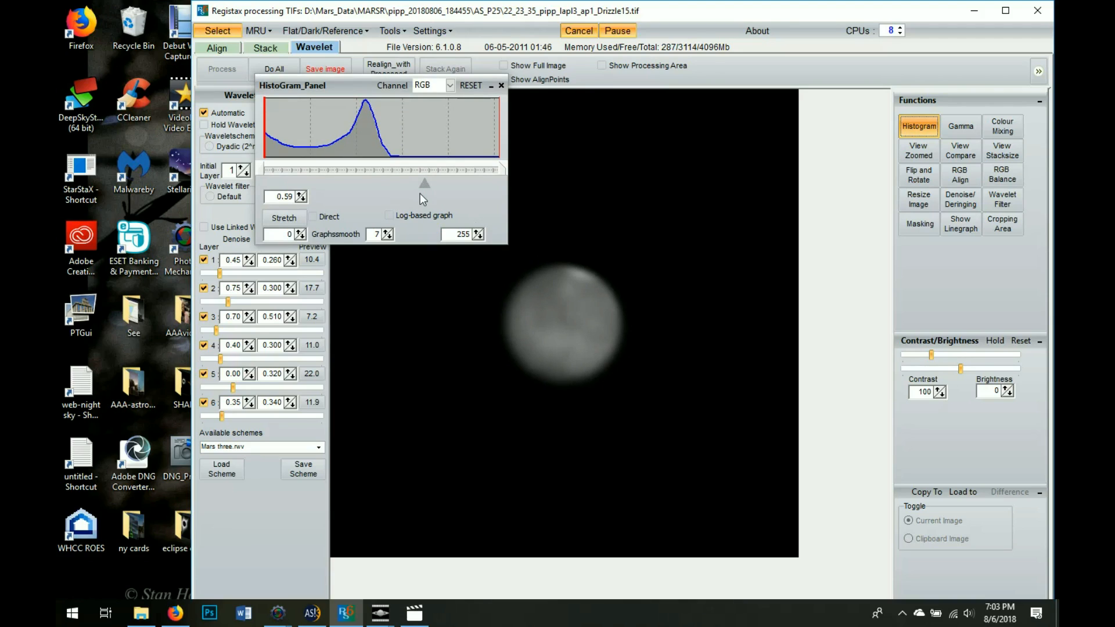
drag(424, 183, 450, 182)
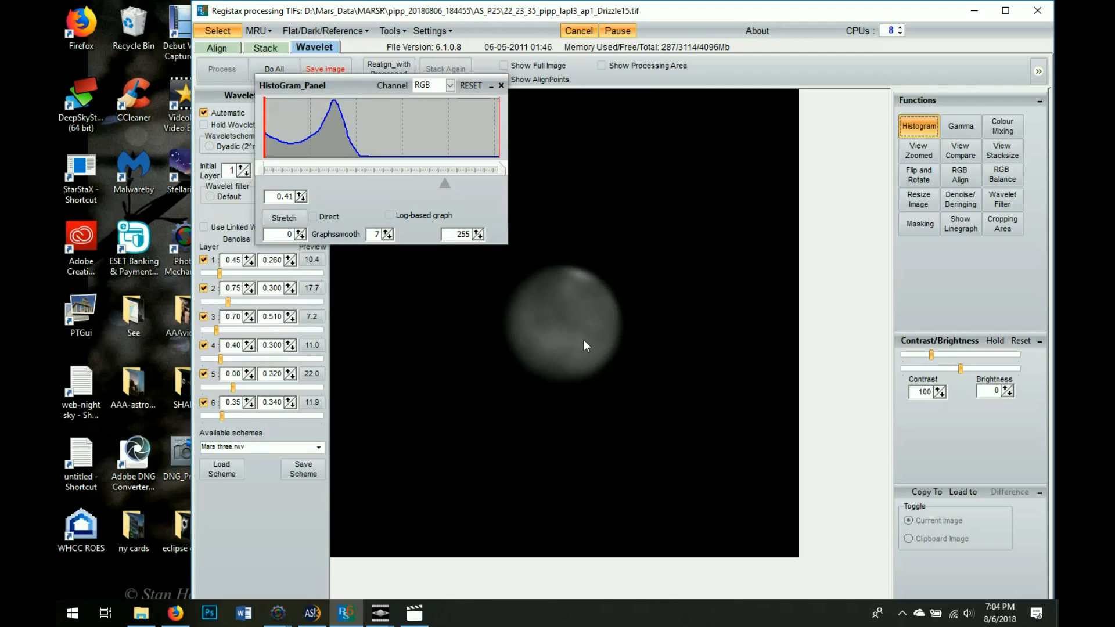
drag(446, 180, 431, 178)
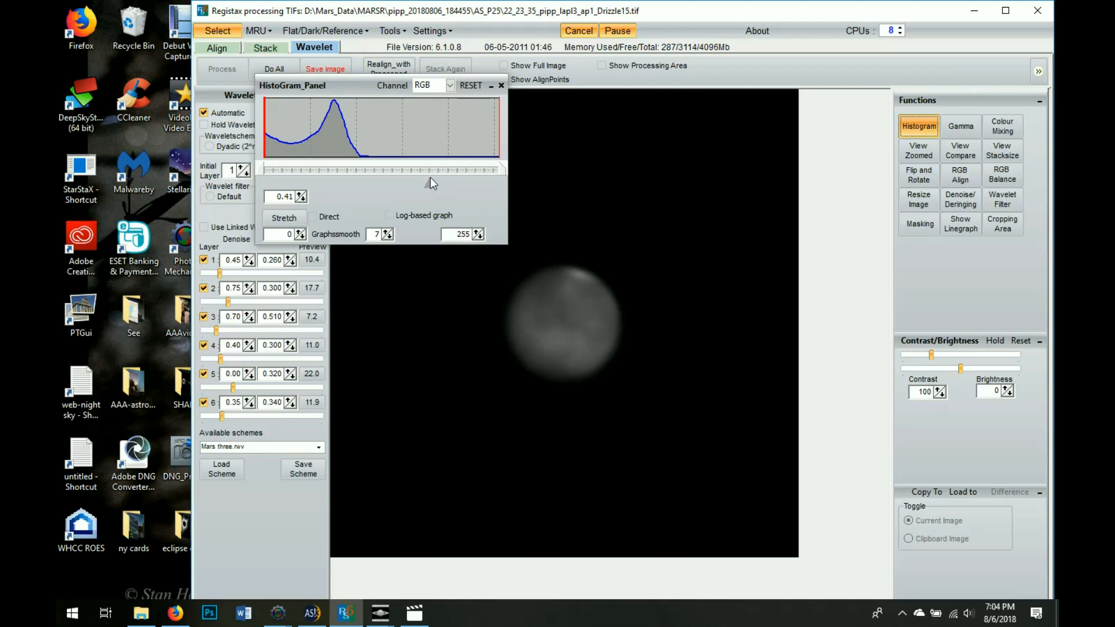
click(968, 127)
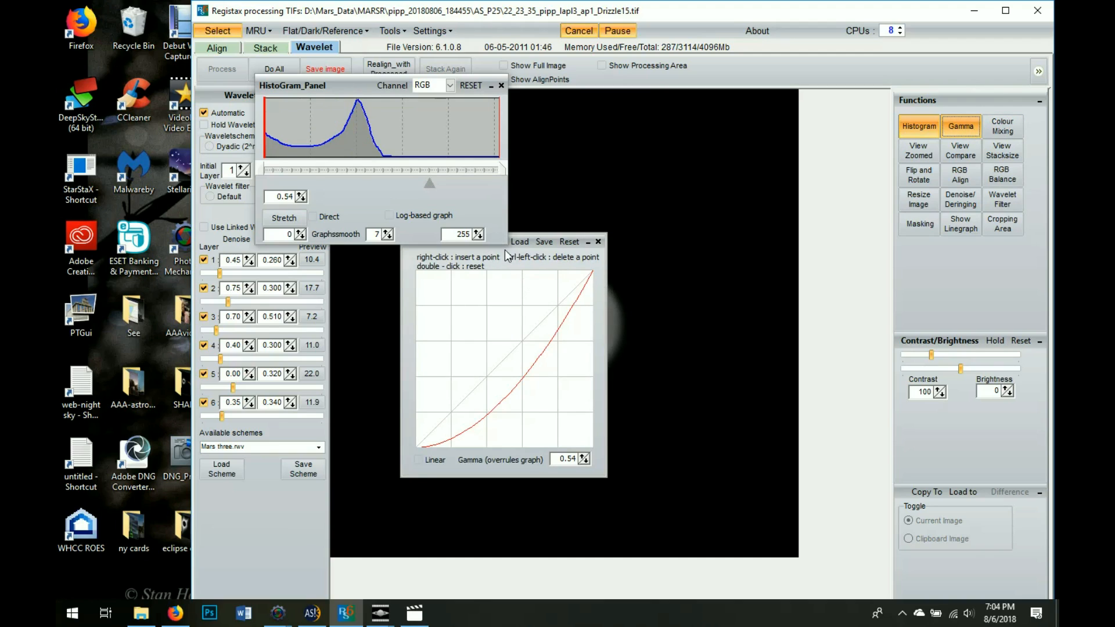
Move the panels off Mars, reset the gamma curve, and pull its middle down to 0.54
drag(381, 87, 351, 69)
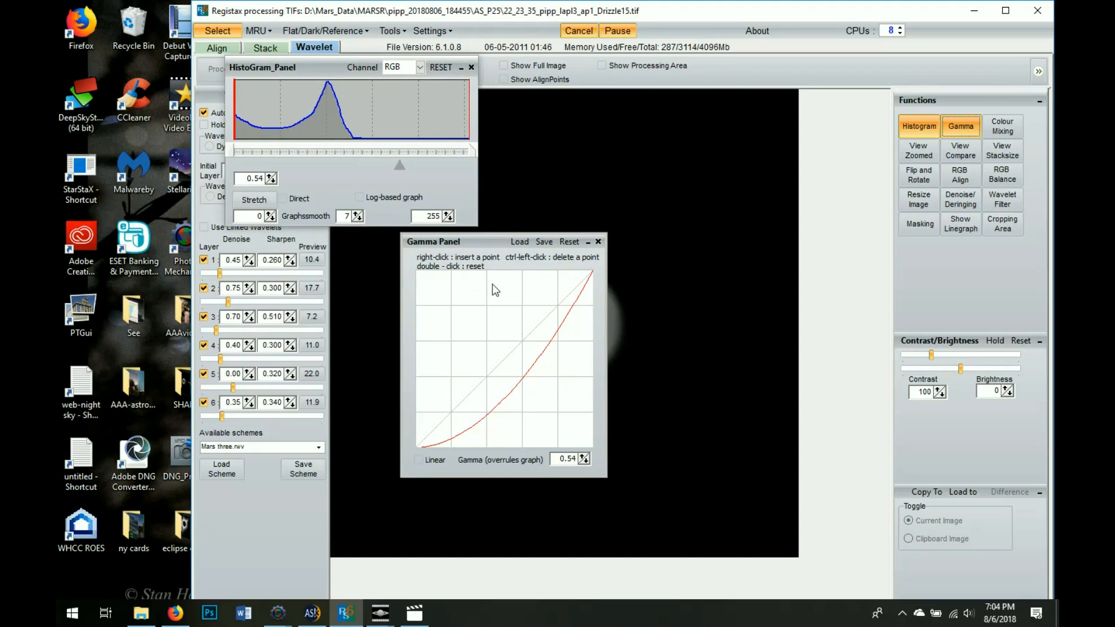
drag(491, 242, 299, 268)
click(347, 382)
double_click(348, 384)
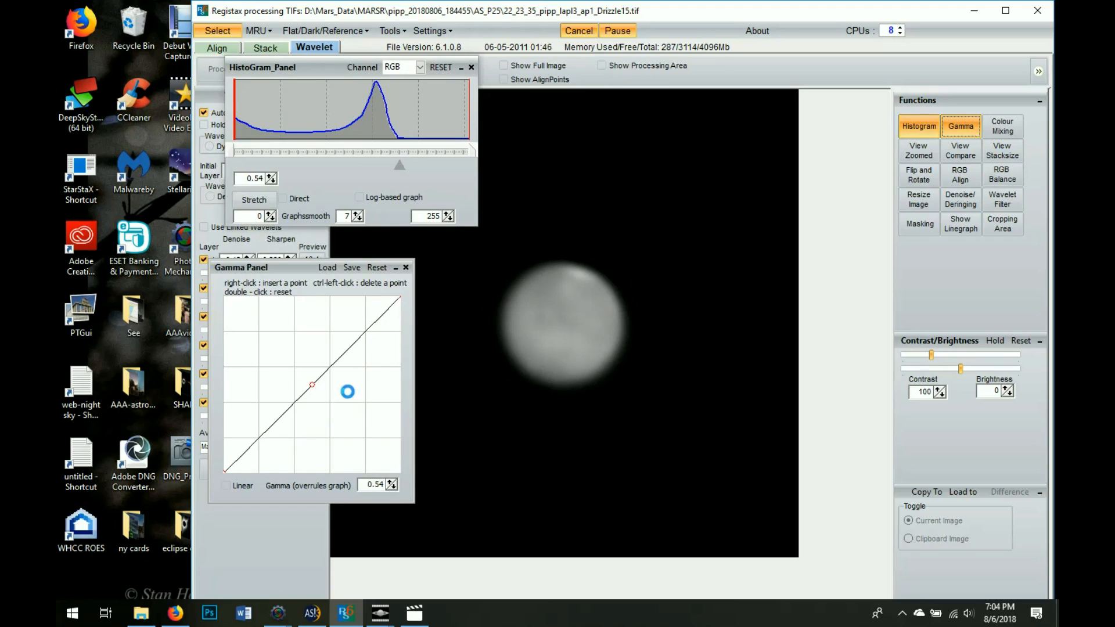
drag(314, 390, 322, 433)
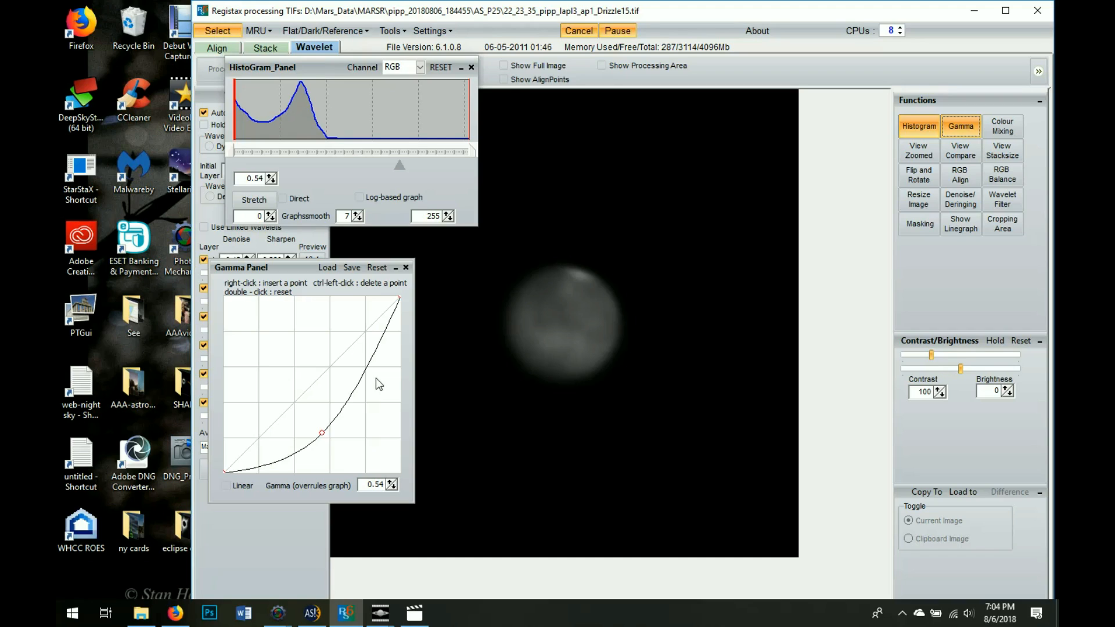
Preview mARS_IUM_22_21_50, mars_green_22_30_44 and mars_RED_22_23_35 on USB DISK (D:), then view Mars_1
click(141, 613)
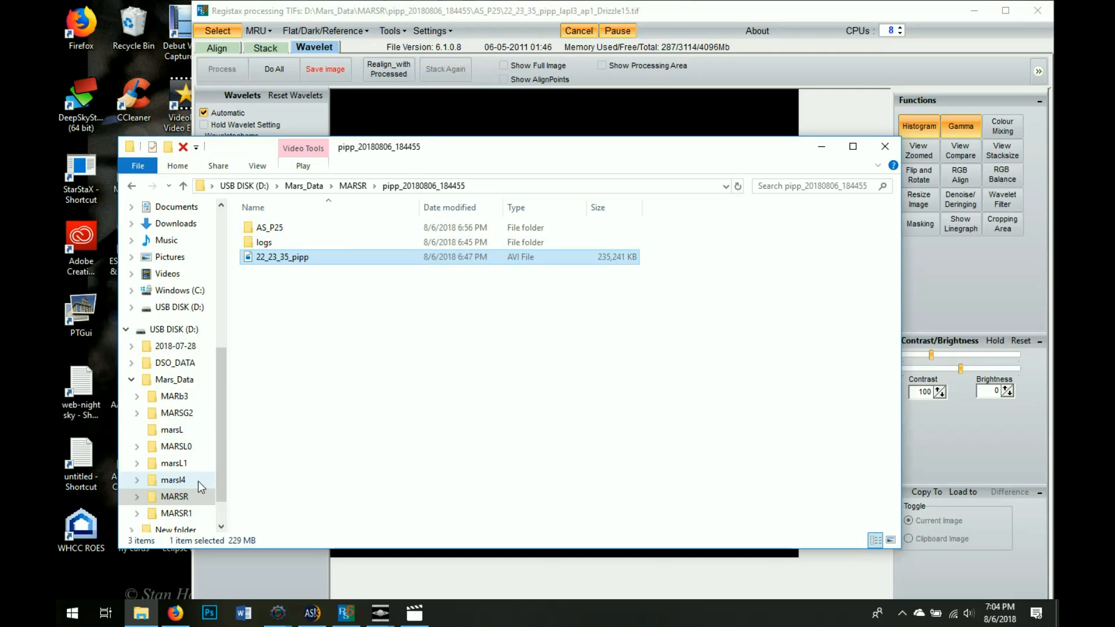
click(168, 329)
double_click(274, 307)
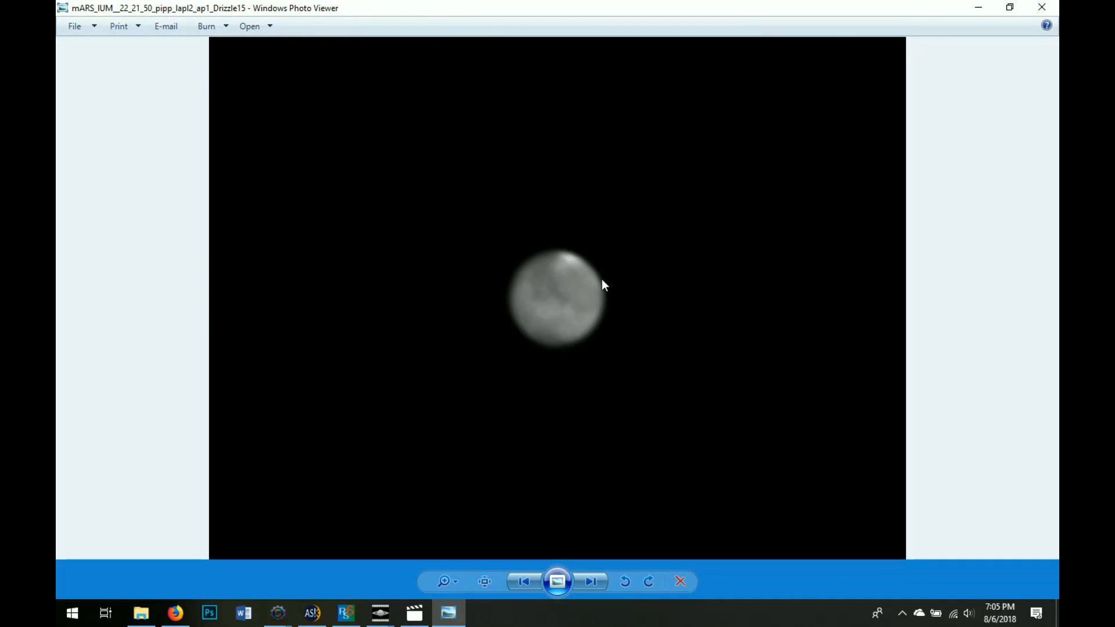
click(1041, 8)
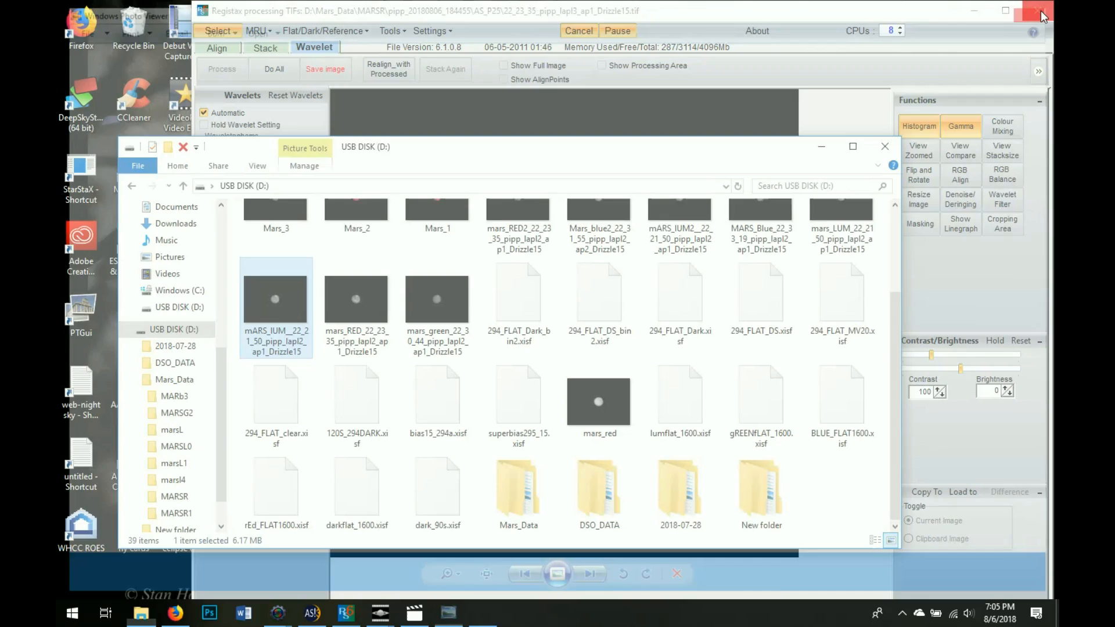
double_click(423, 310)
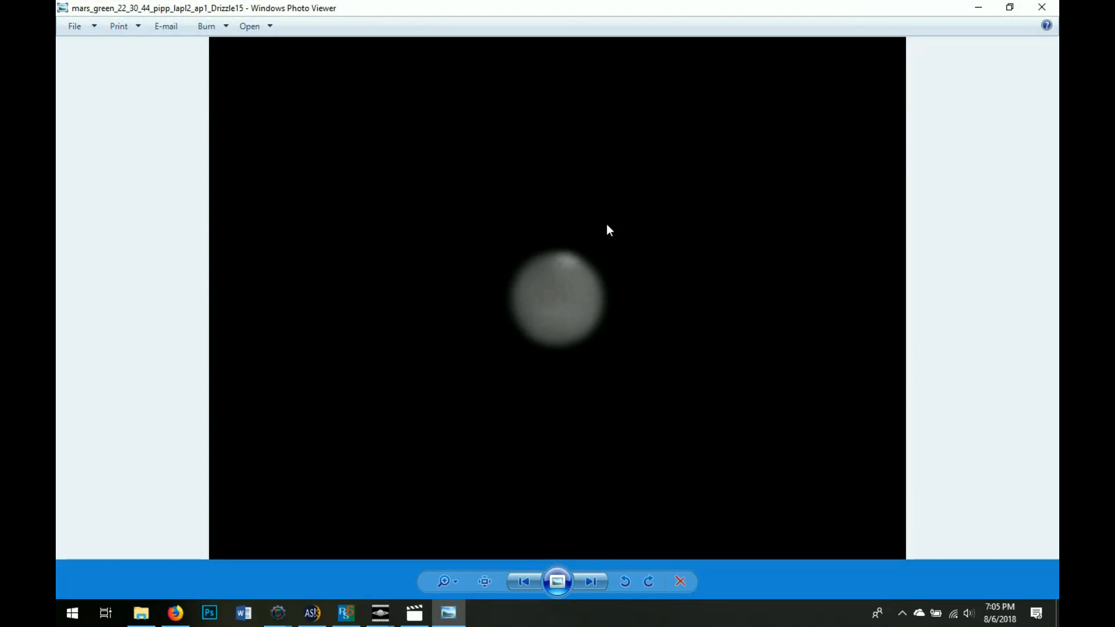
click(1041, 7)
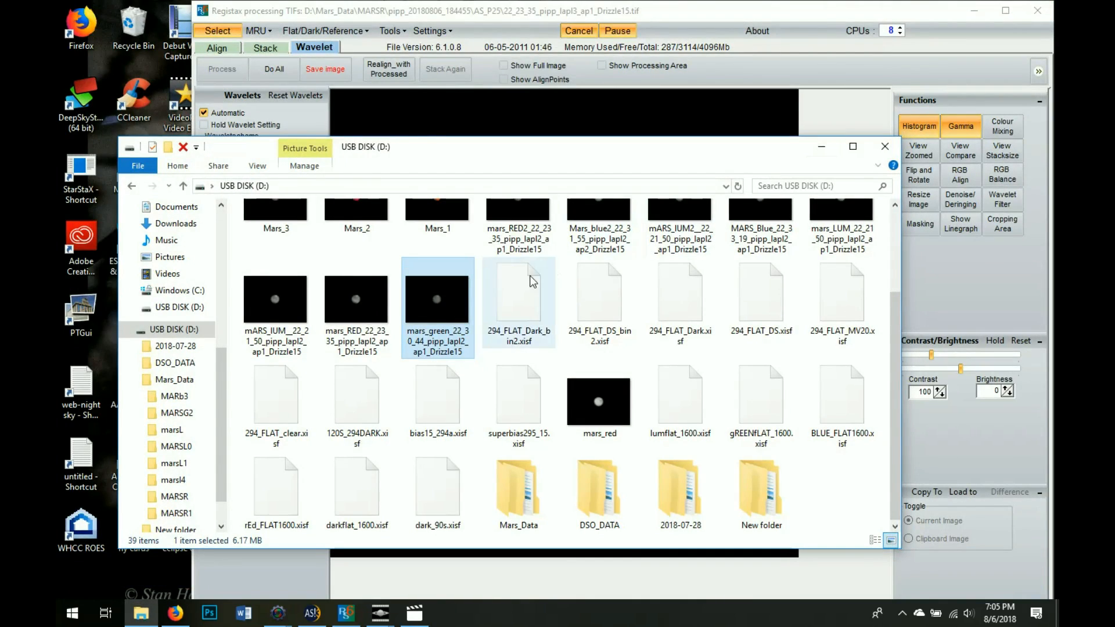
double_click(351, 314)
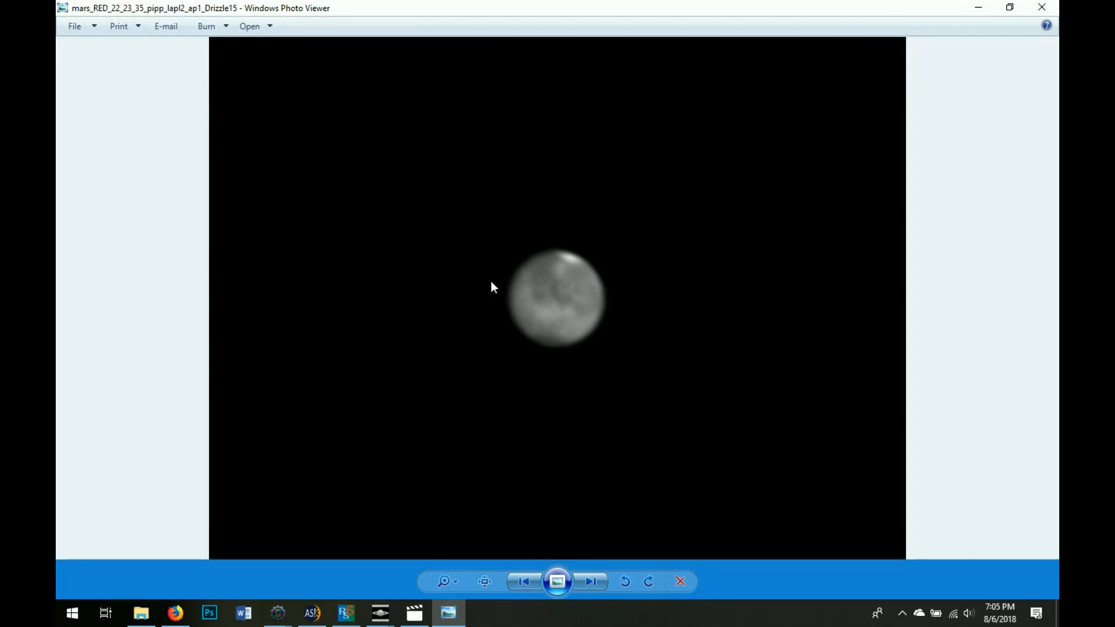
click(1041, 7)
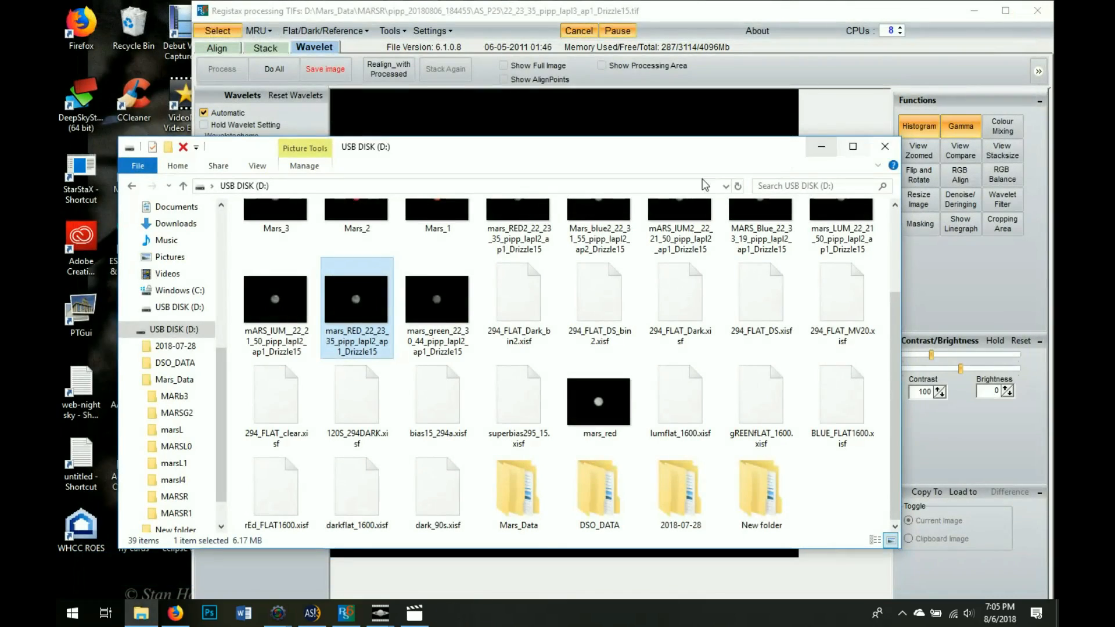
double_click(274, 313)
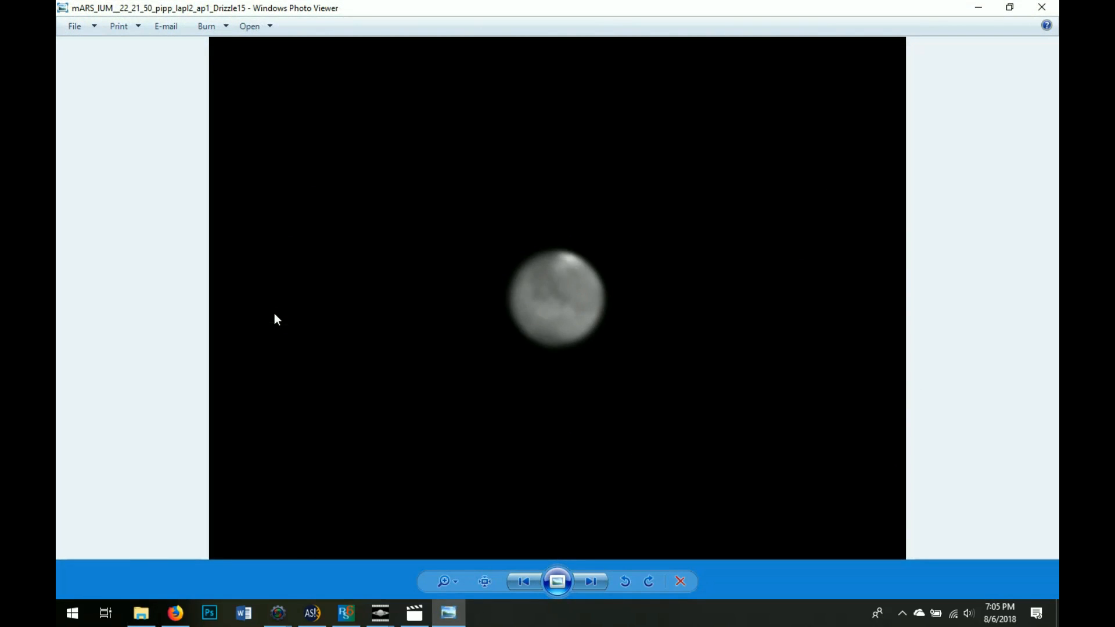
click(1041, 7)
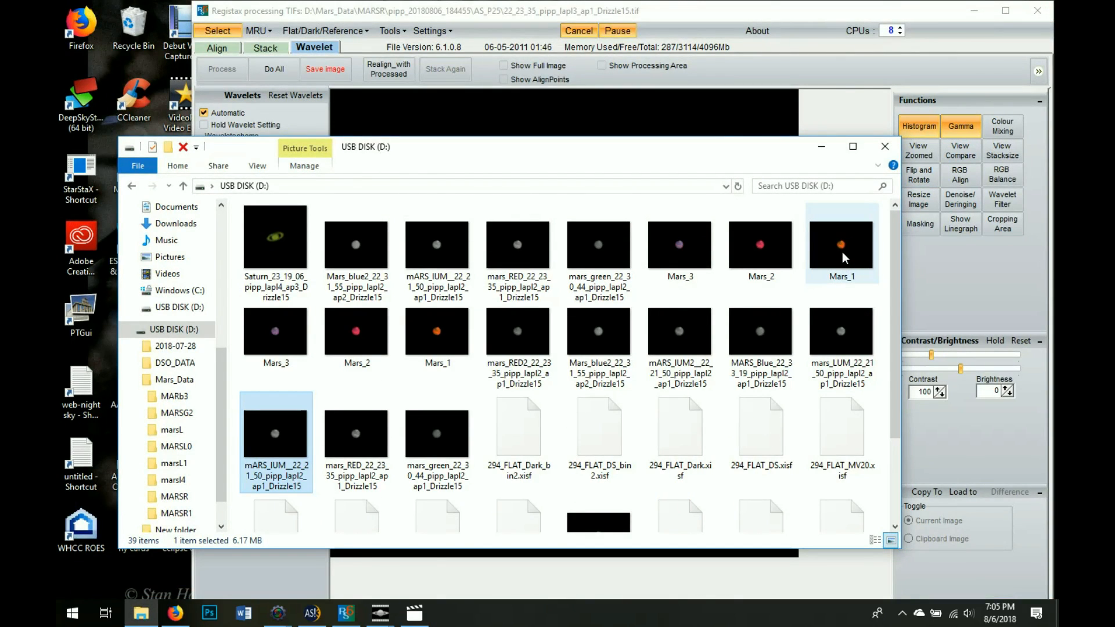
double_click(839, 254)
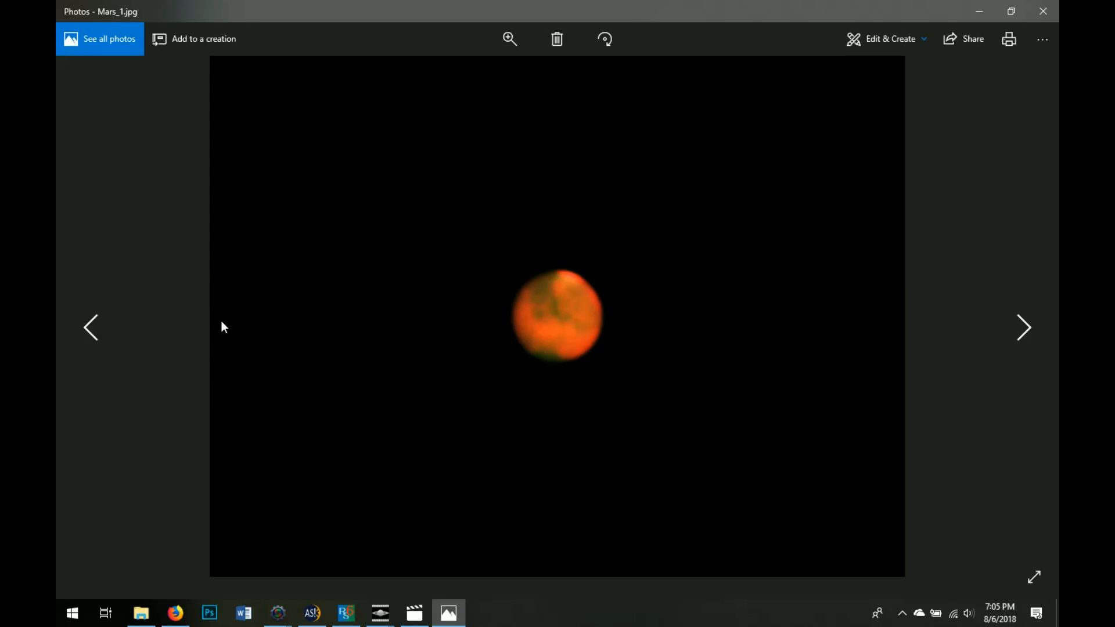
View Mars_2 and Mars_3 in Photos, then close the app
click(90, 327)
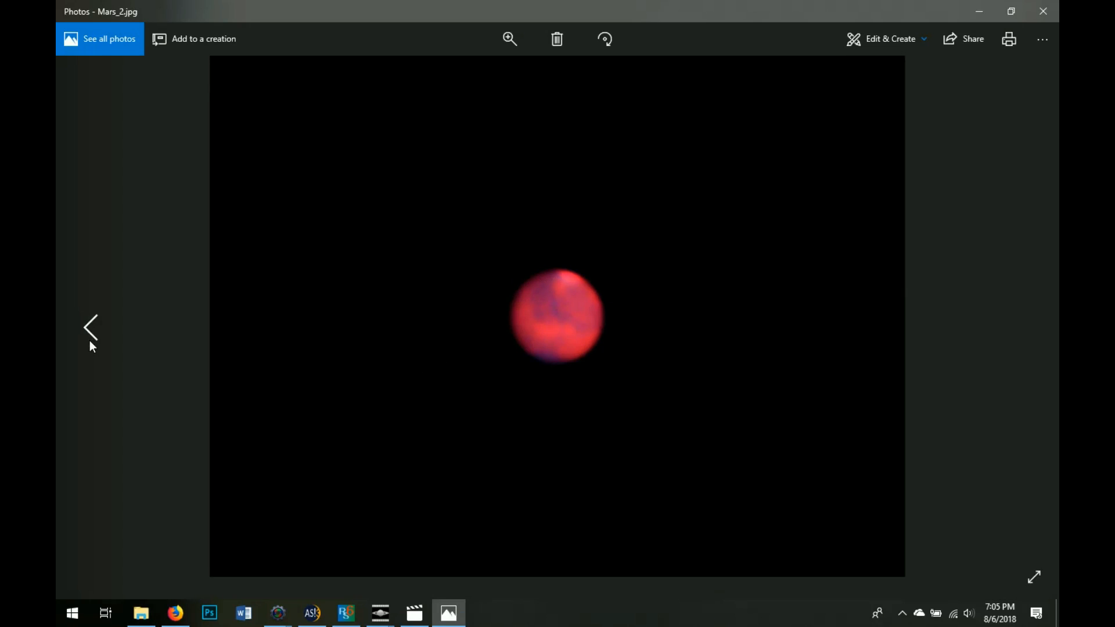
click(92, 332)
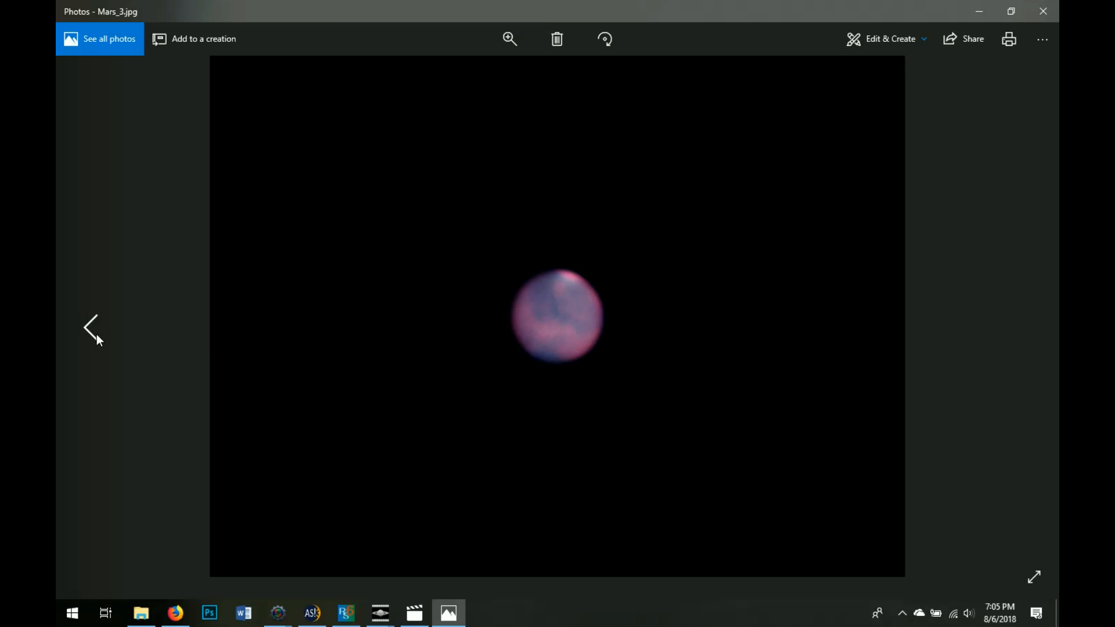
click(1044, 13)
Start from Mars_blue2 and step through the remaining Mars images, including Mars_1, then close the viewer
double_click(373, 252)
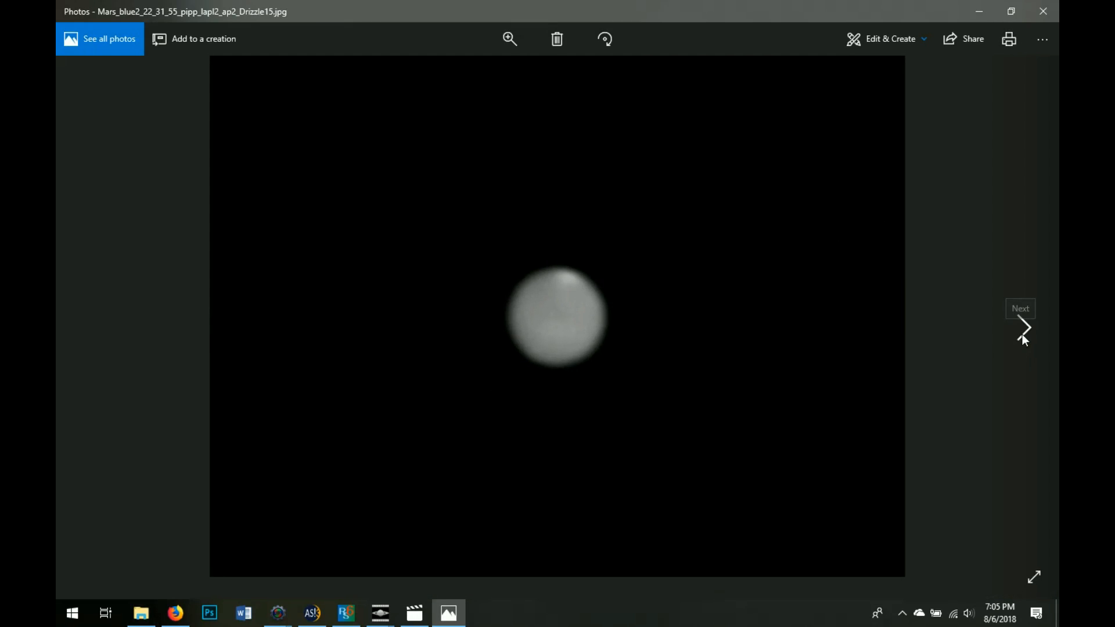
click(1022, 335)
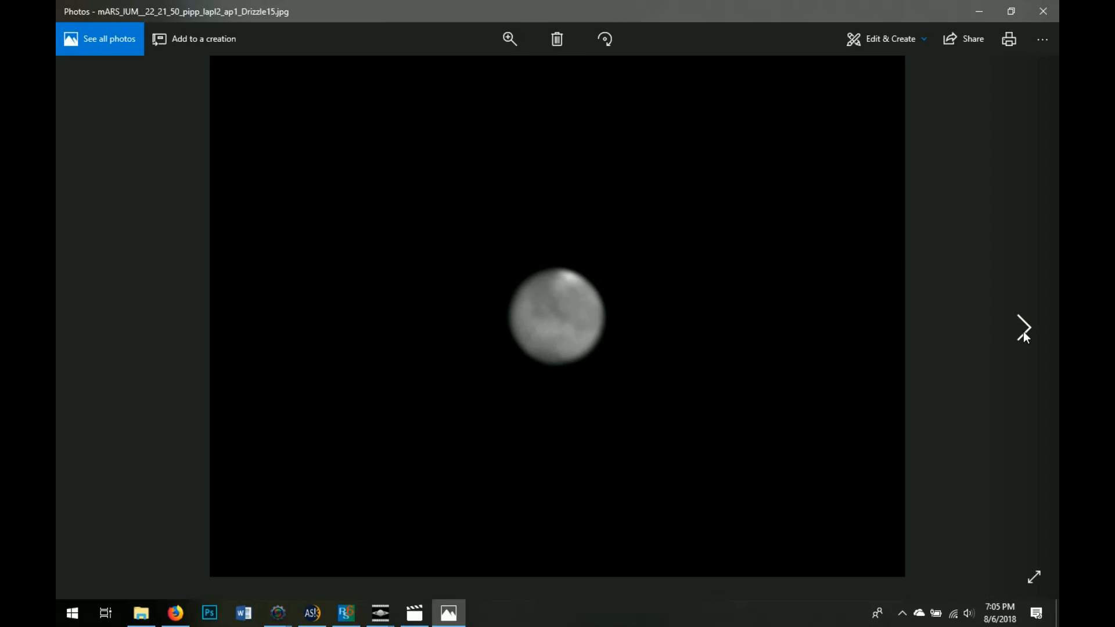
click(1023, 335)
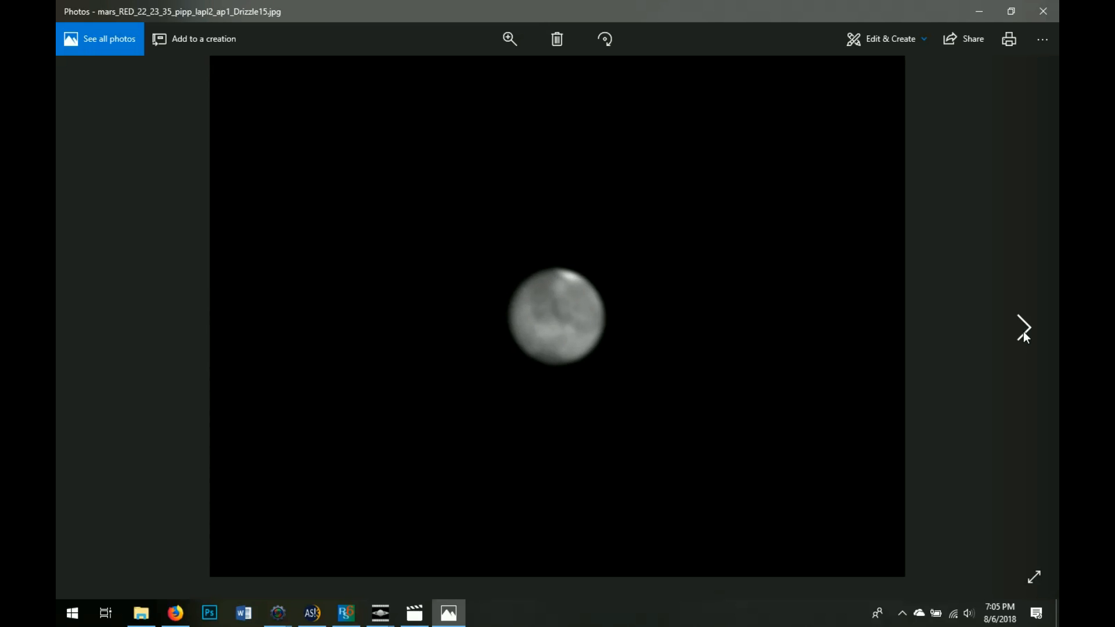
click(1023, 334)
click(1023, 334)
click(1023, 334)
click(1023, 334)
click(1023, 334)
click(1023, 333)
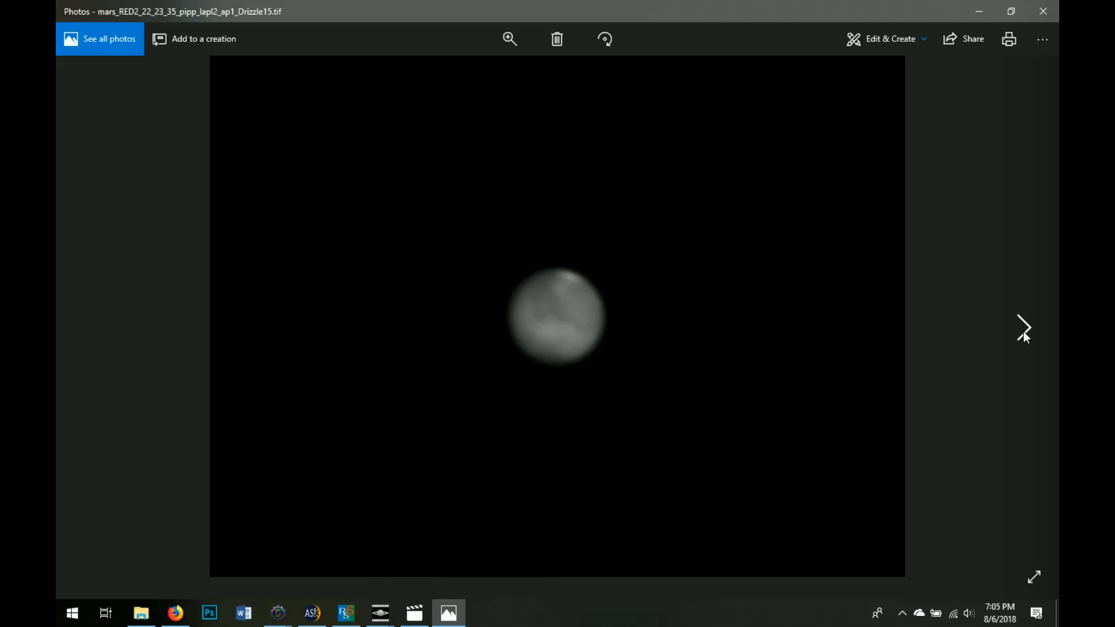
click(1043, 13)
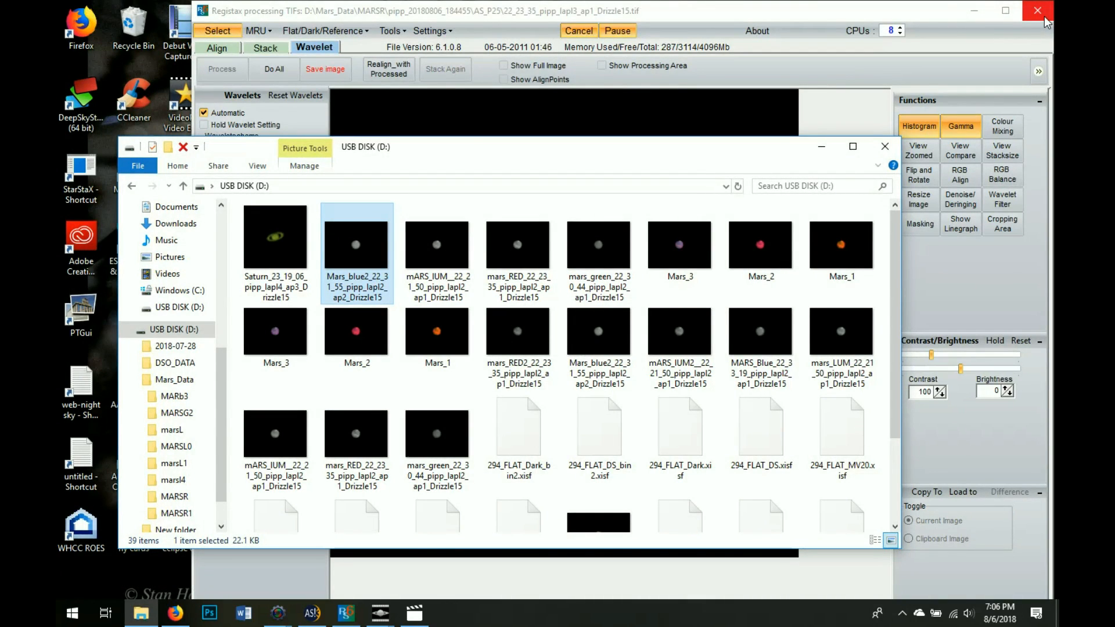
Close the USB disk window and RegiStax's histogram and gamma panels
click(883, 152)
click(471, 68)
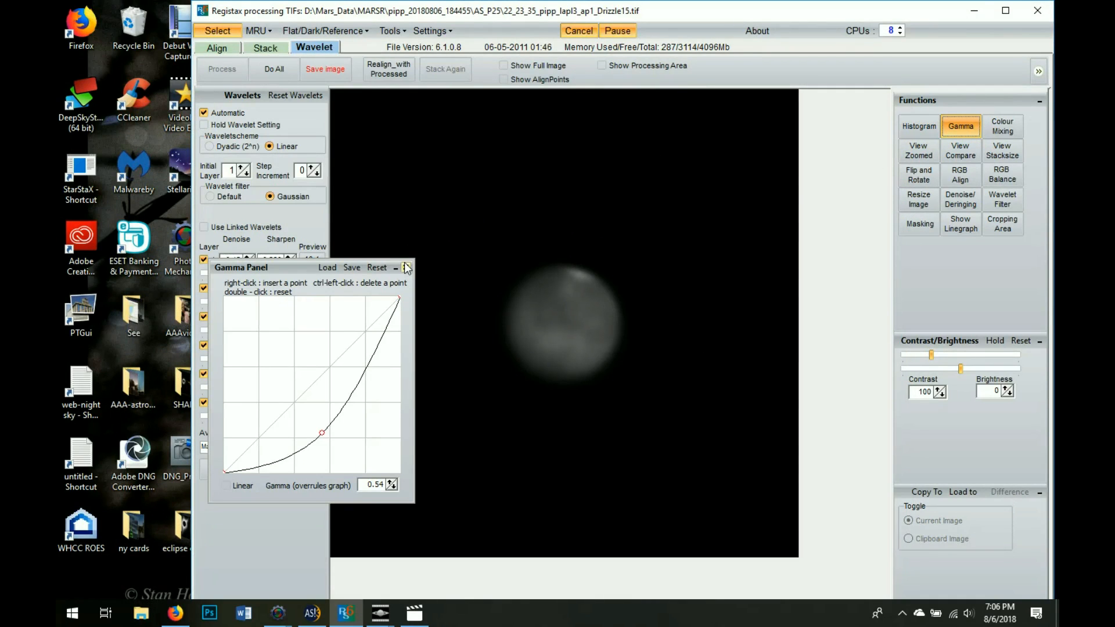
click(405, 266)
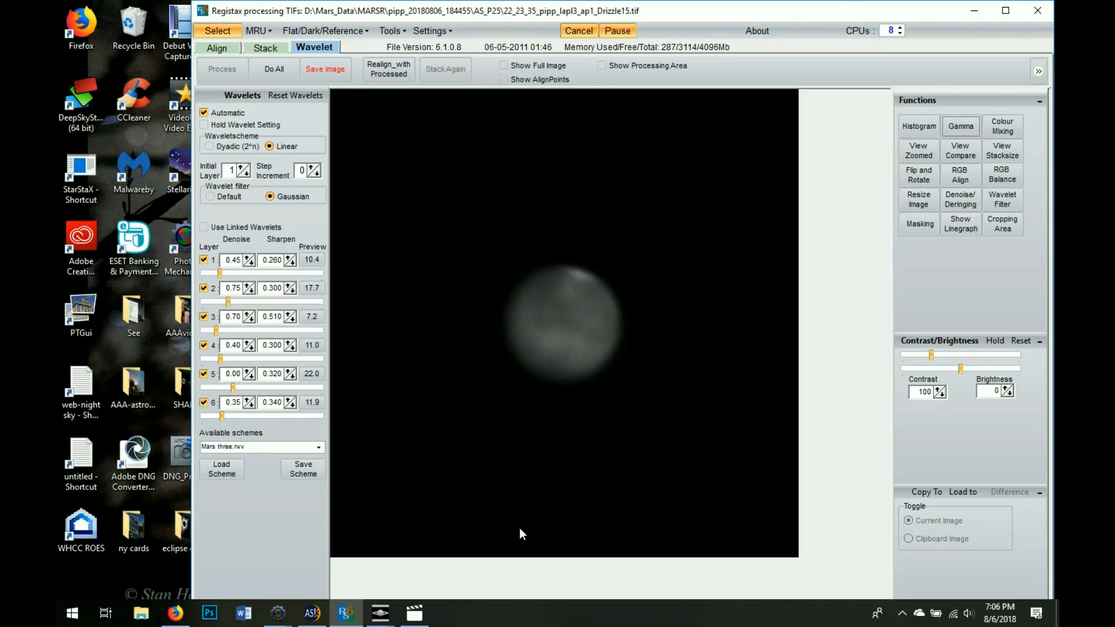
Bring up Movies & TV from the taskbar on its Personal video folders
click(423, 618)
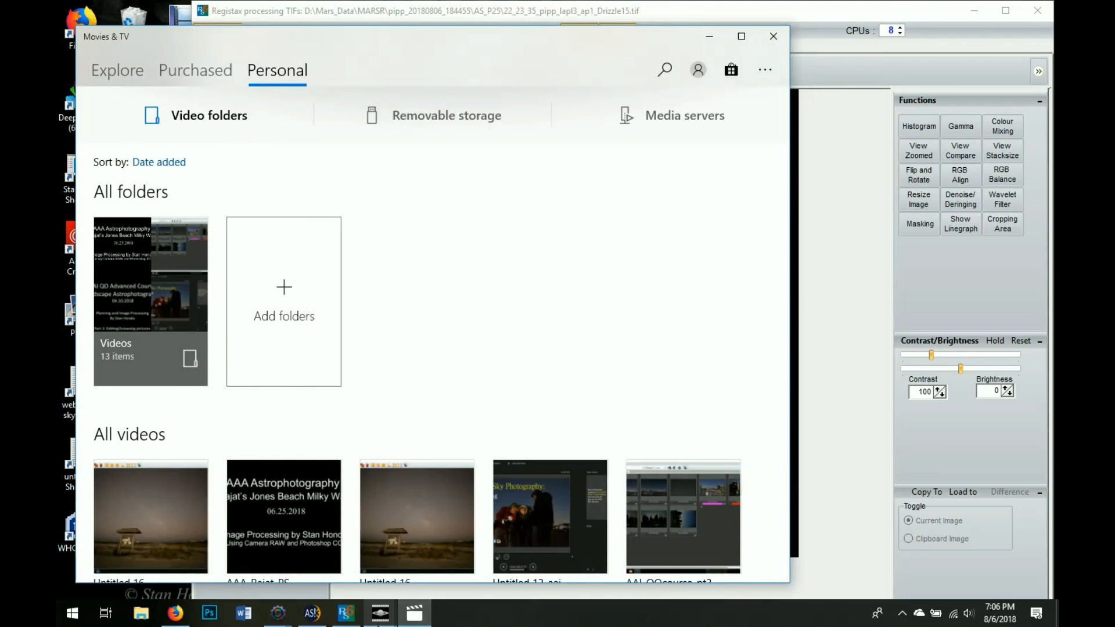
mouse_move(380, 615)
mouse_move(391, 588)
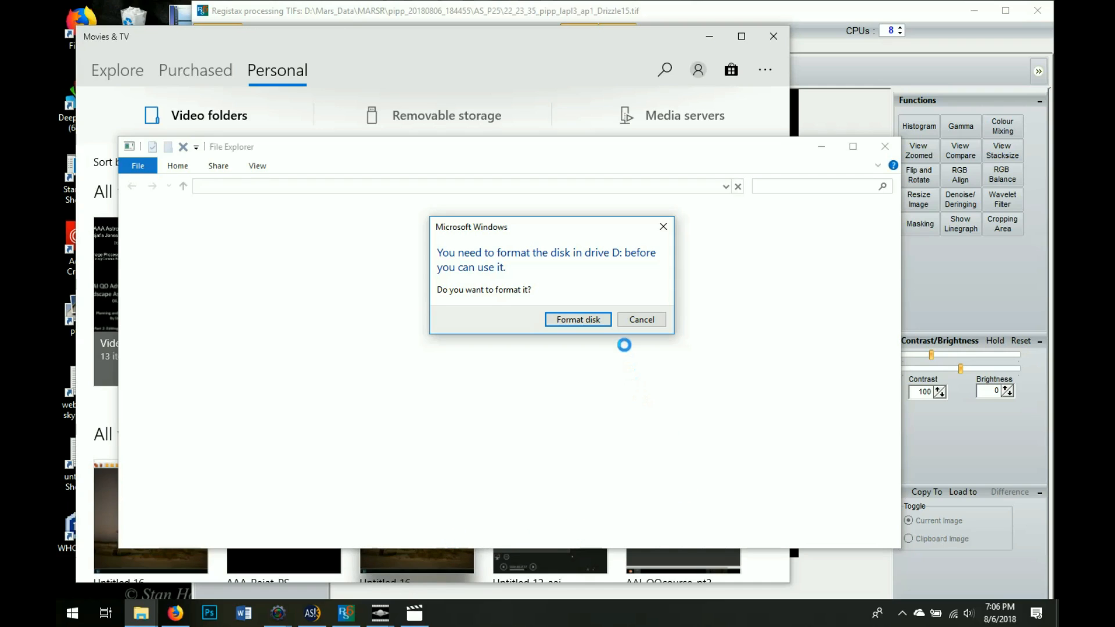
Decline formatting drive D twice and dismiss the 'Location is not available' error
click(649, 320)
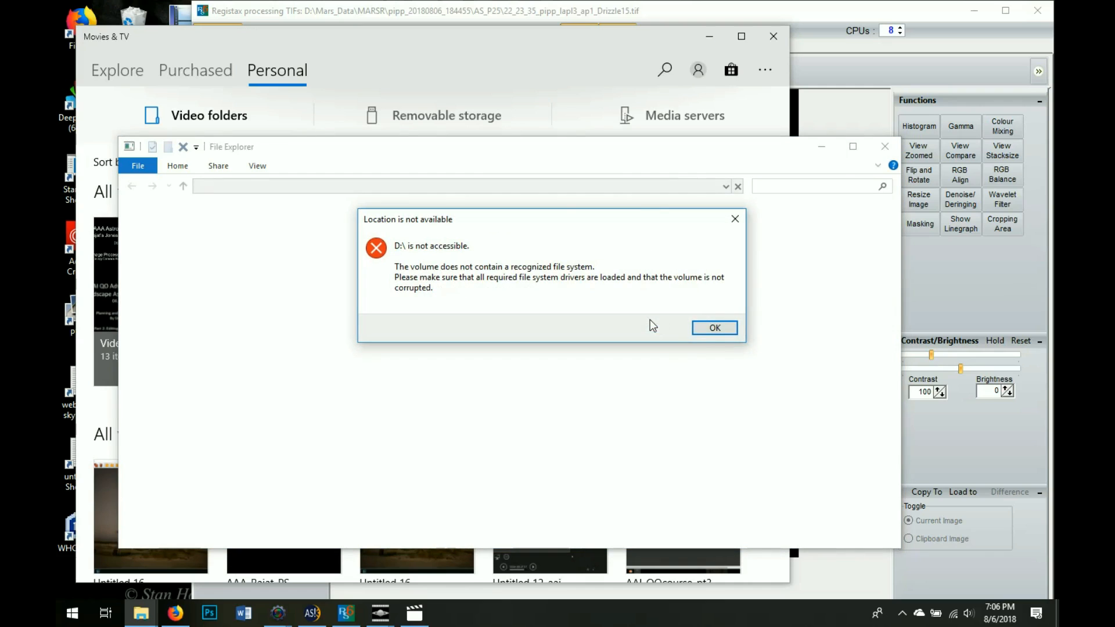
click(713, 327)
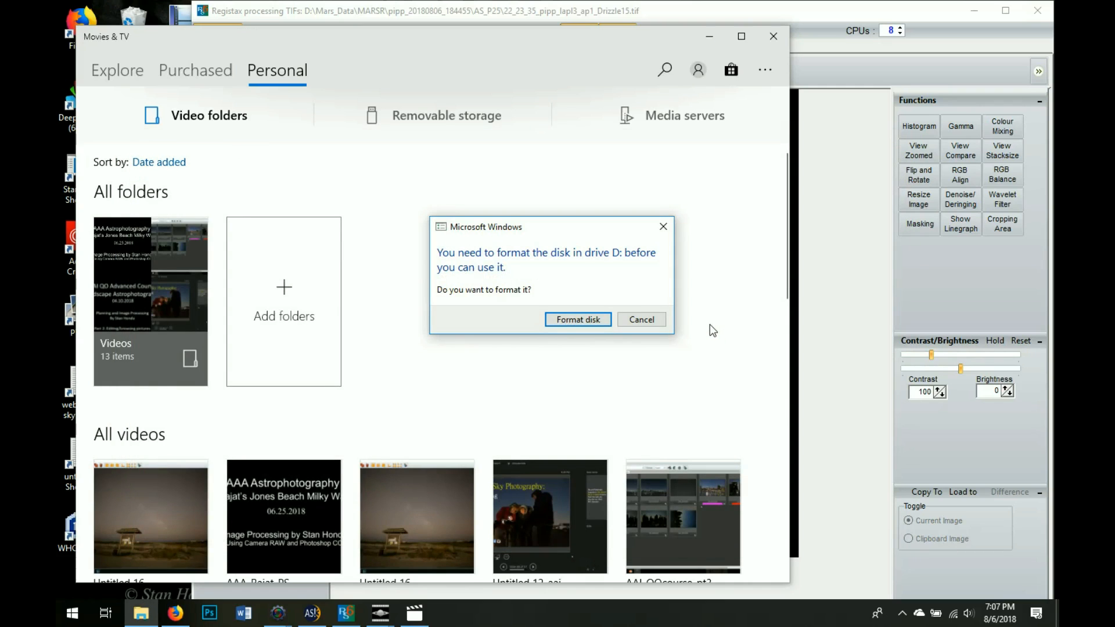
click(650, 320)
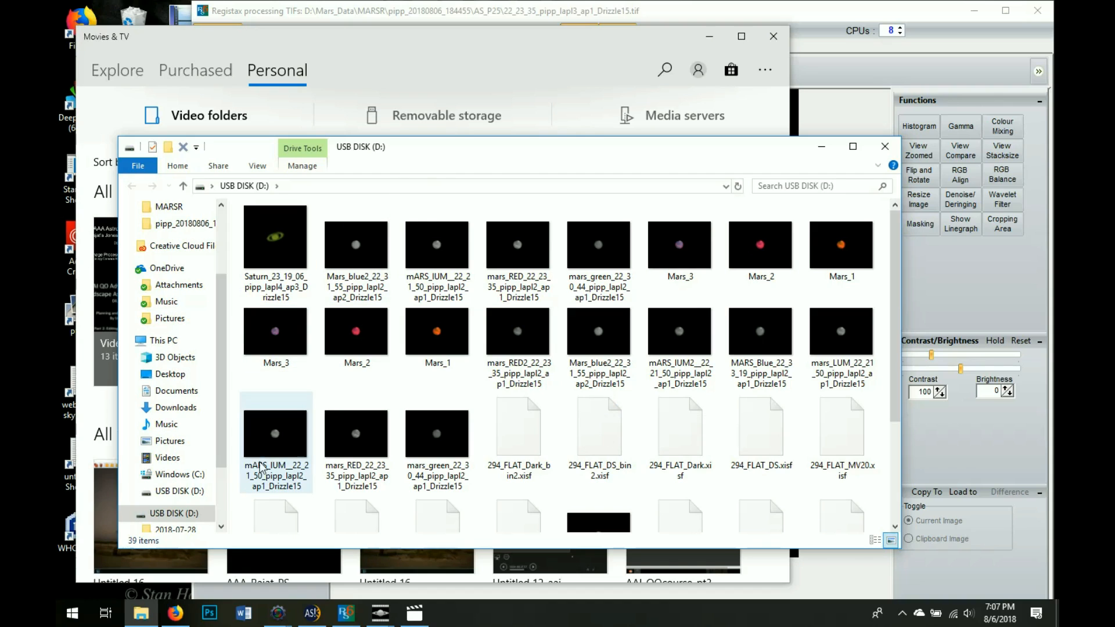
Expand USB DISK (D:) in the folder tree and go into Mars_Data's marsL1 folder
double_click(188, 519)
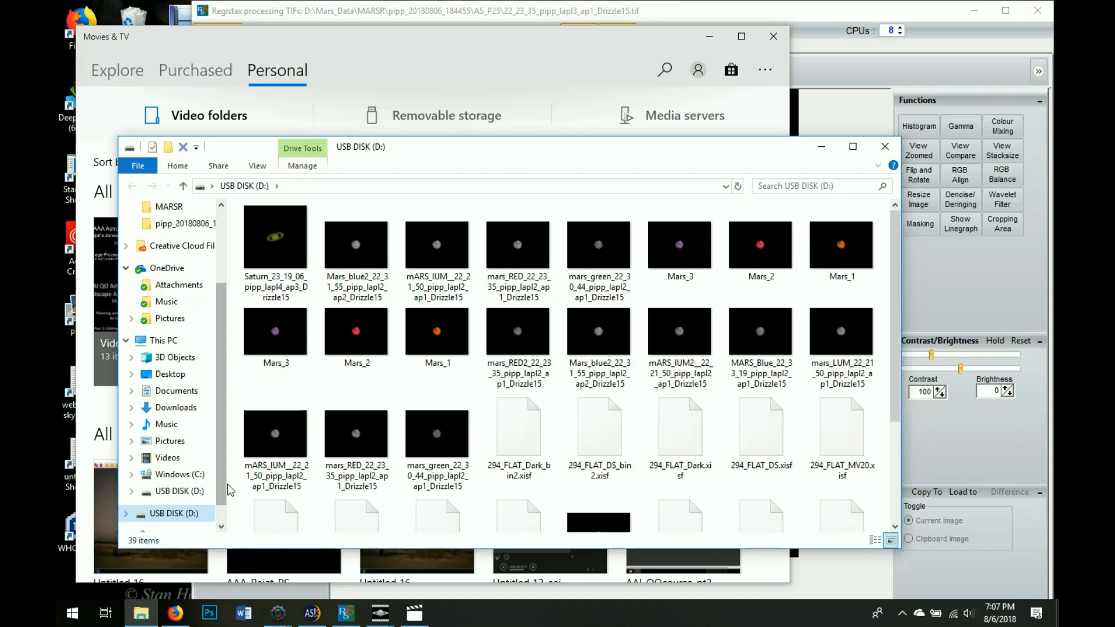
drag(224, 491, 222, 520)
click(127, 479)
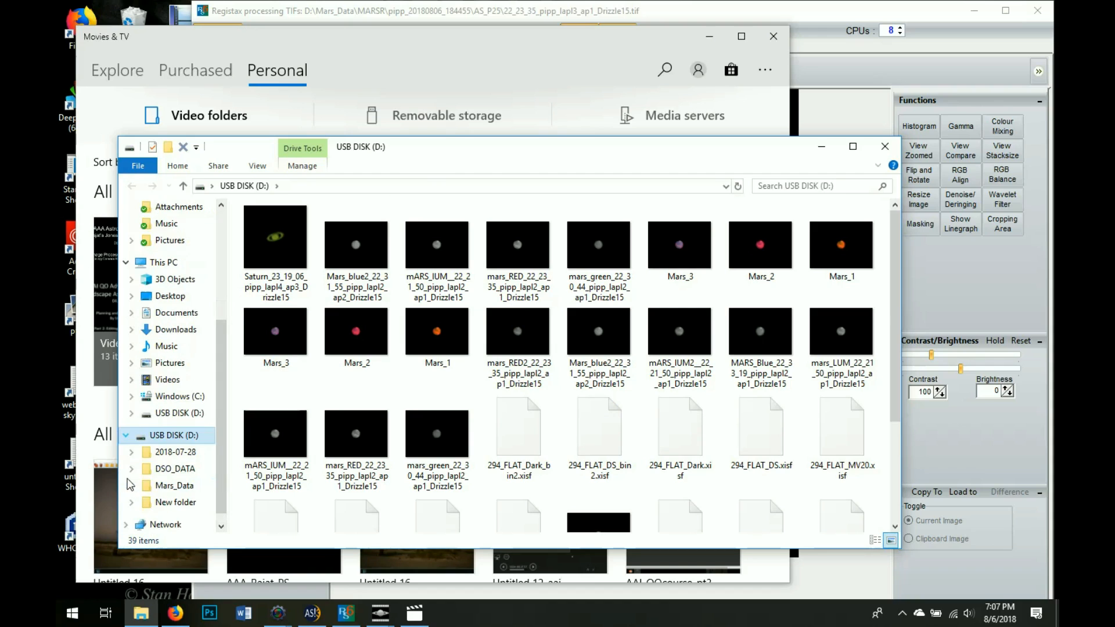
click(168, 487)
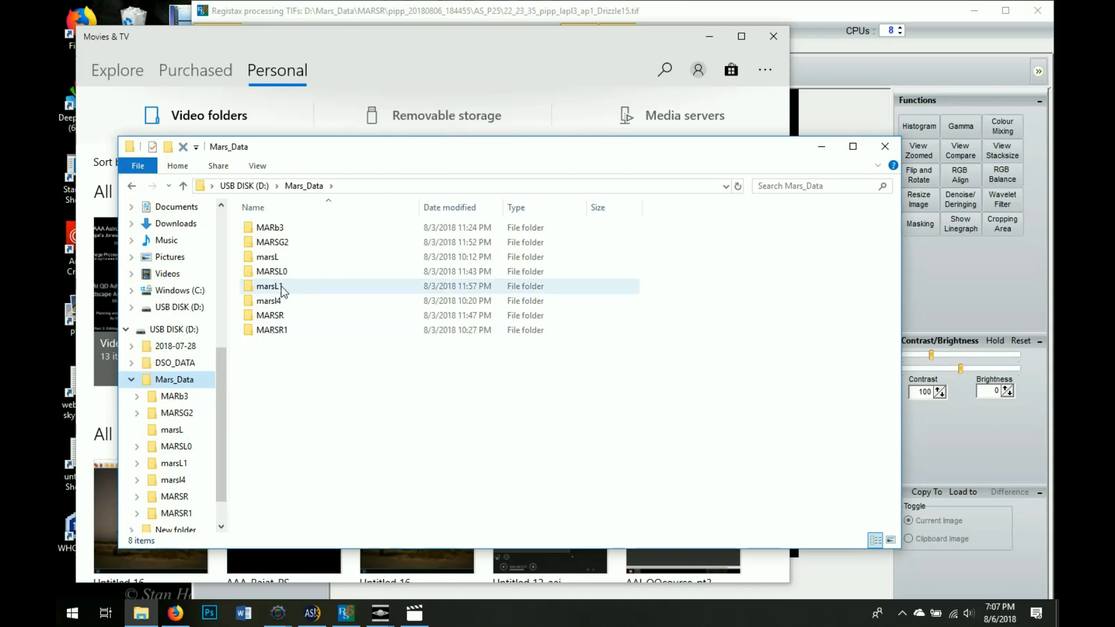
double_click(281, 286)
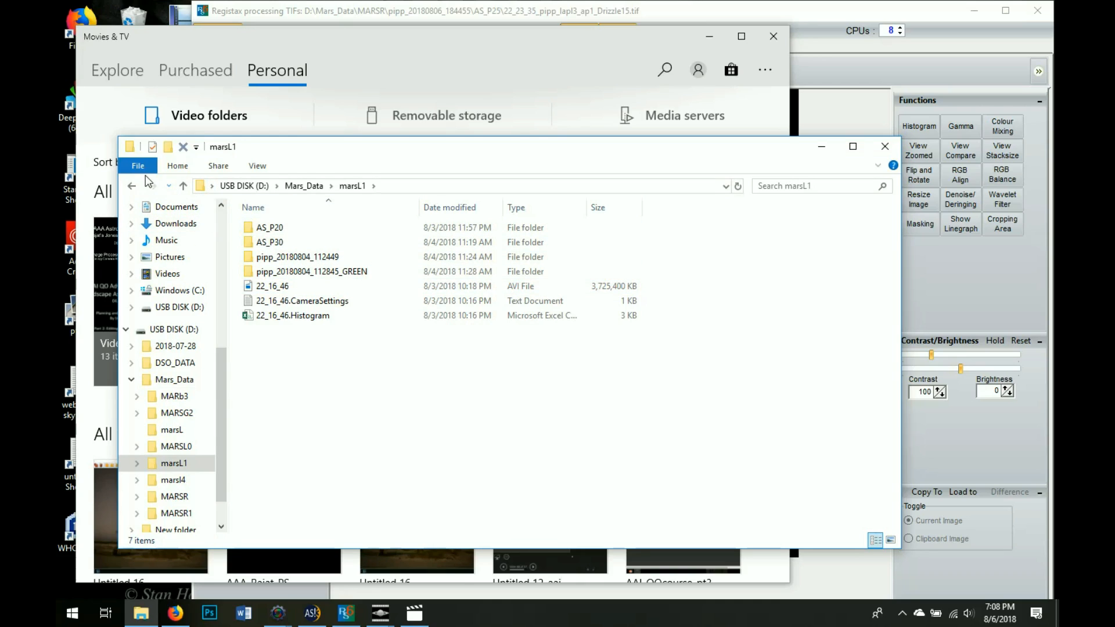
Check the marsL and MARSL0 folders, return to marsL1, and play 22_16_46.avi
click(183, 186)
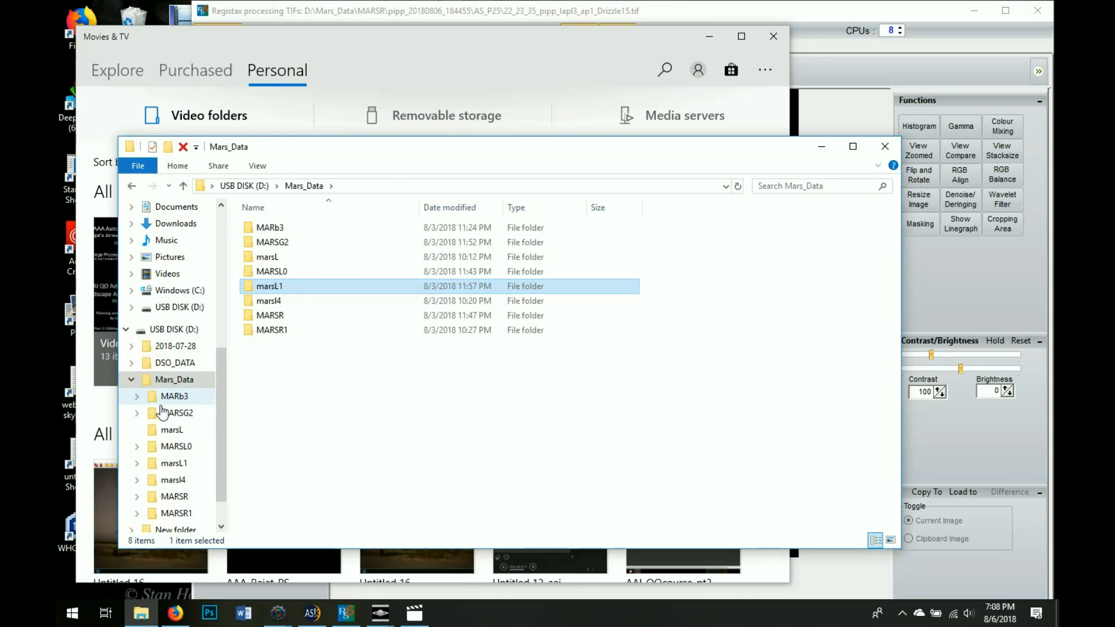
double_click(268, 256)
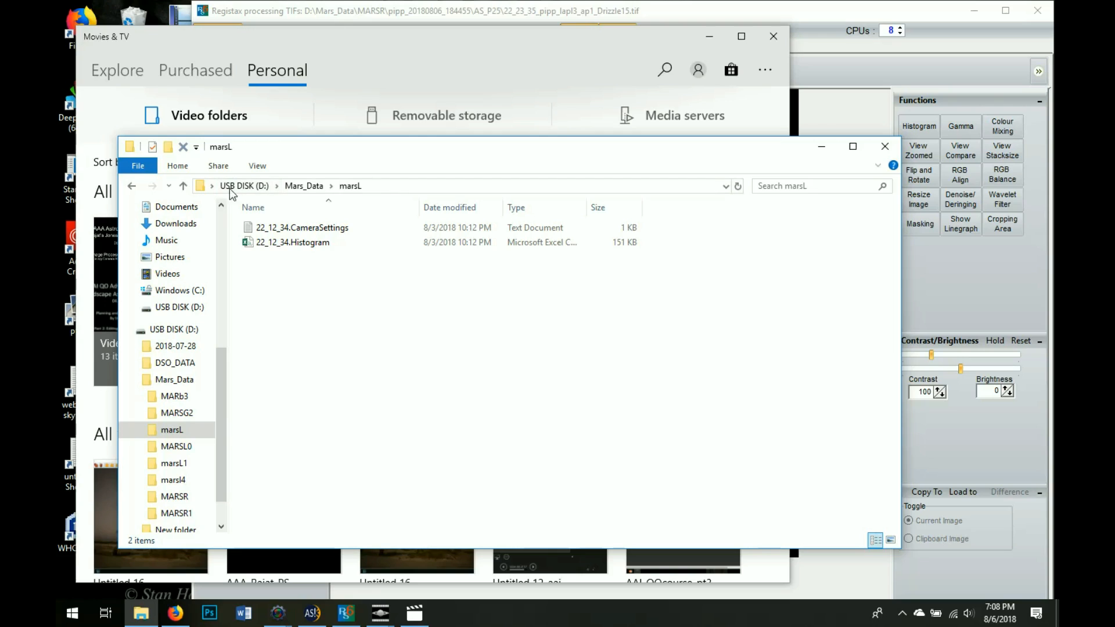
click(183, 186)
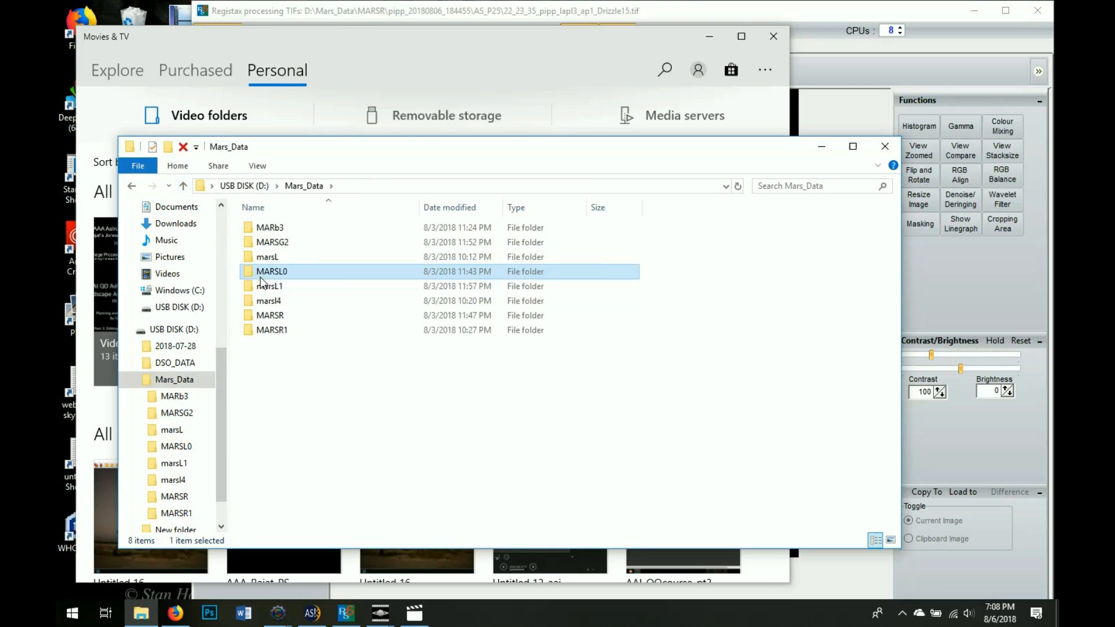
double_click(260, 272)
click(183, 186)
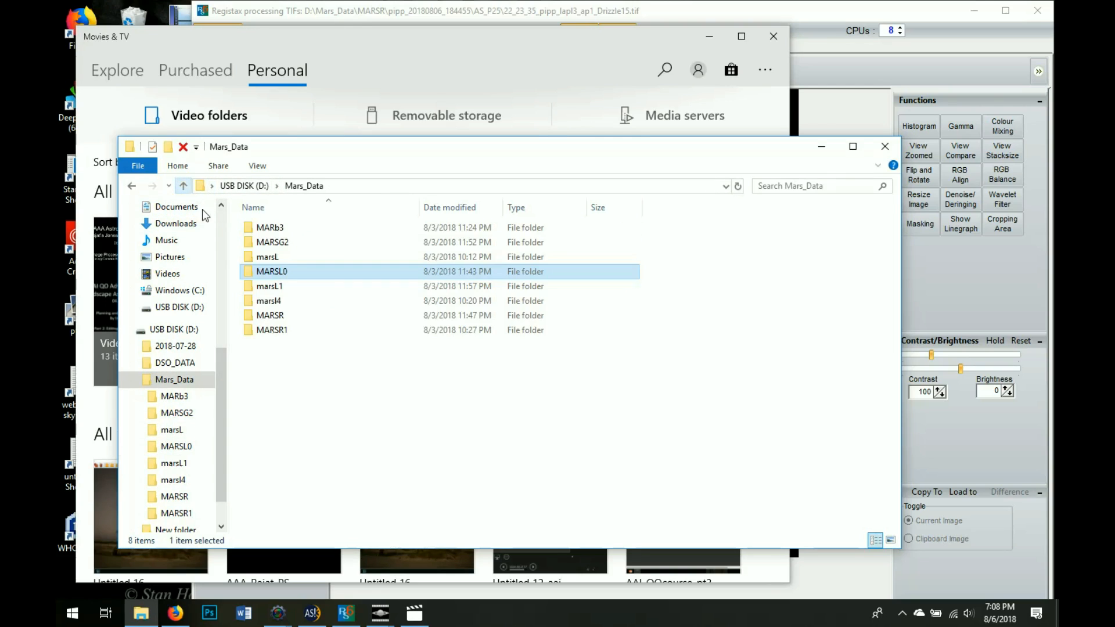
double_click(267, 287)
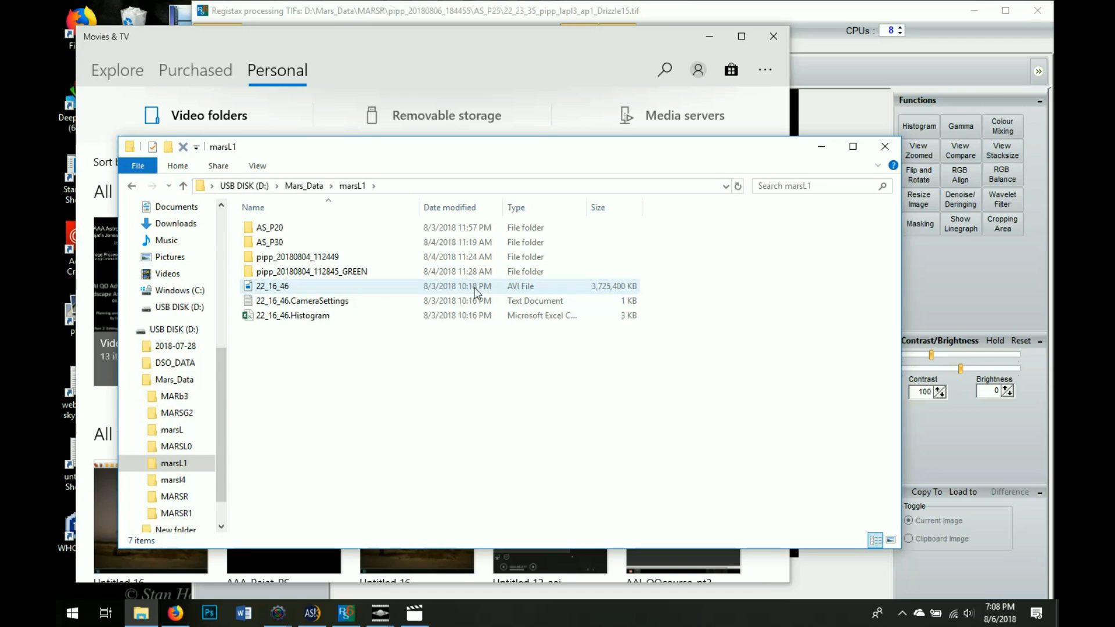
double_click(616, 286)
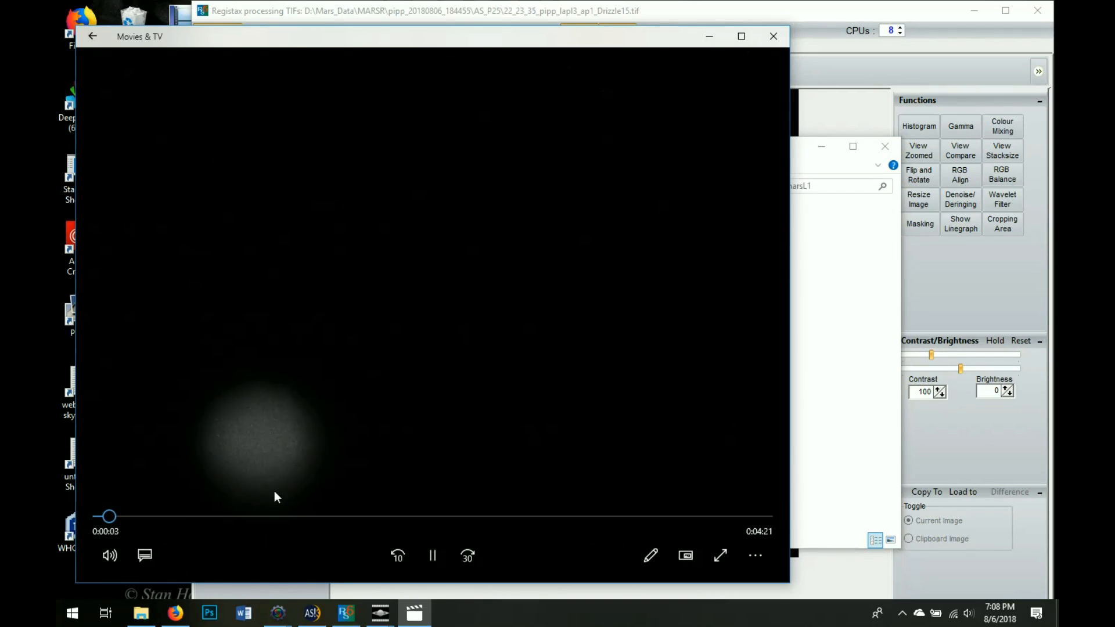
Scrub back and forth through the 22_16_46 Mars video, then close Movies & TV
mouse_move(113, 516)
mouse_down()
mouse_move(699, 577)
mouse_move(789, 610)
mouse_move(639, 581)
mouse_move(101, 515)
mouse_up()
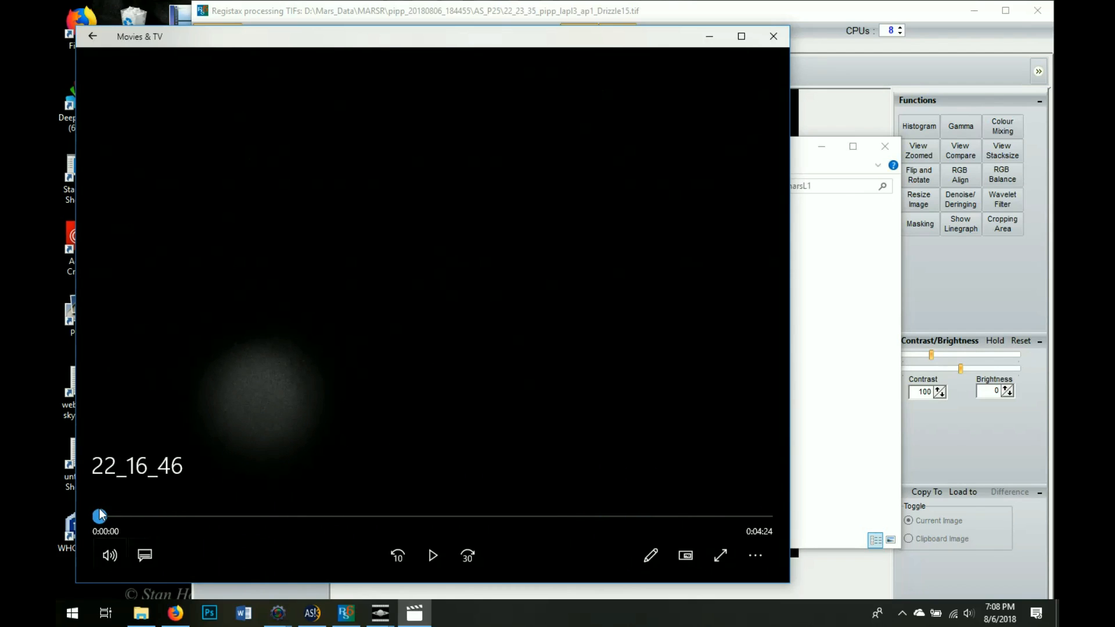
drag(100, 515, 628, 613)
drag(628, 516, 108, 532)
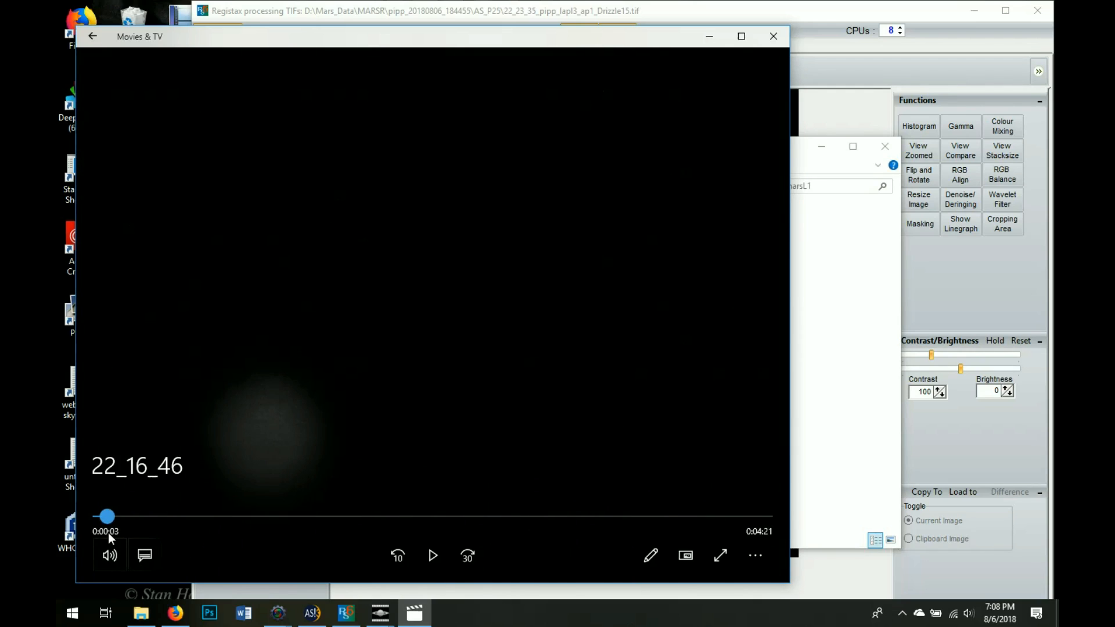
click(772, 38)
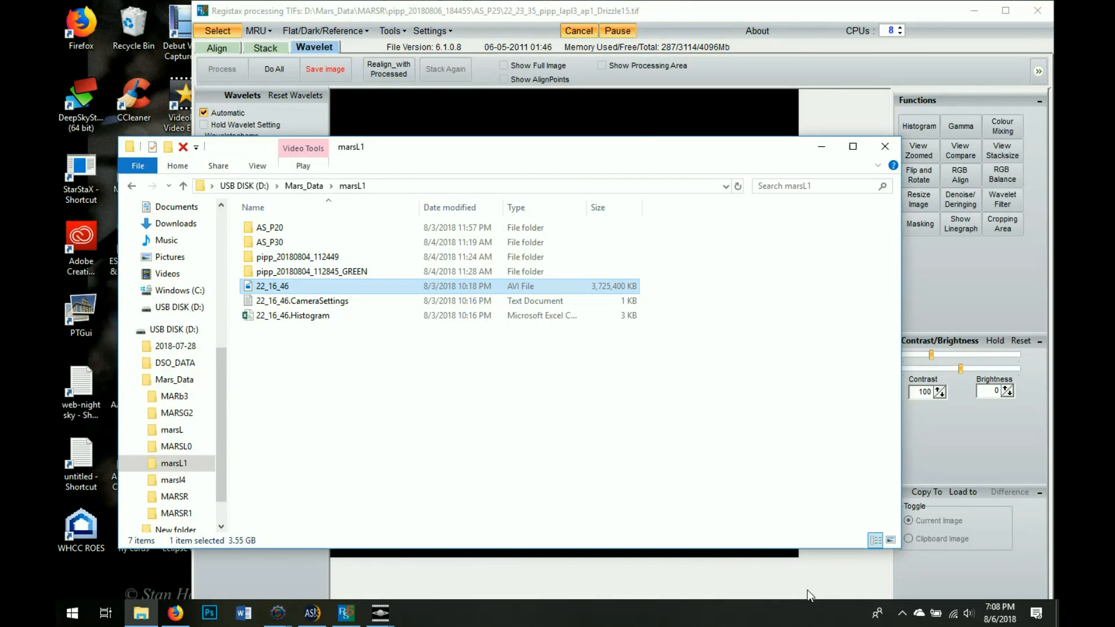
Remove 22_23_35.avi from PIPP's source file list
click(380, 613)
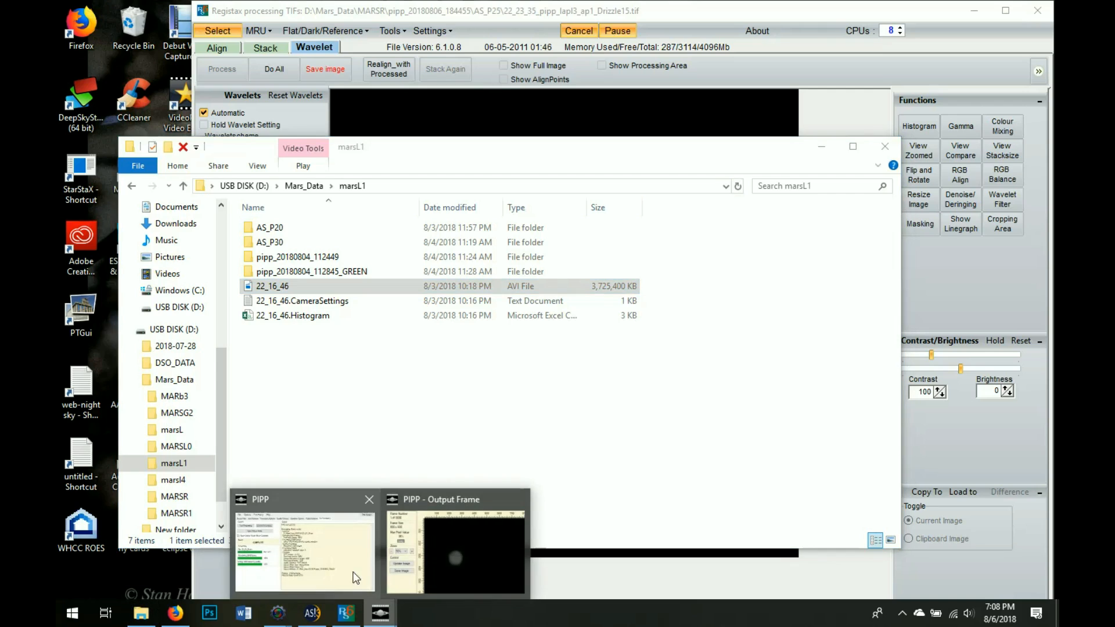
click(333, 570)
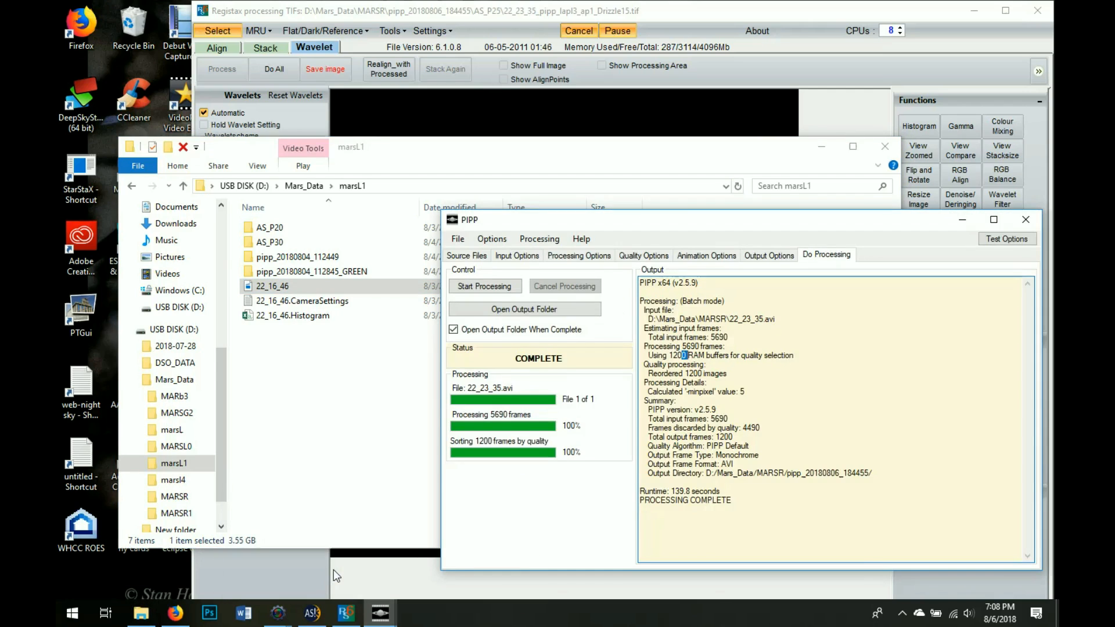
click(476, 256)
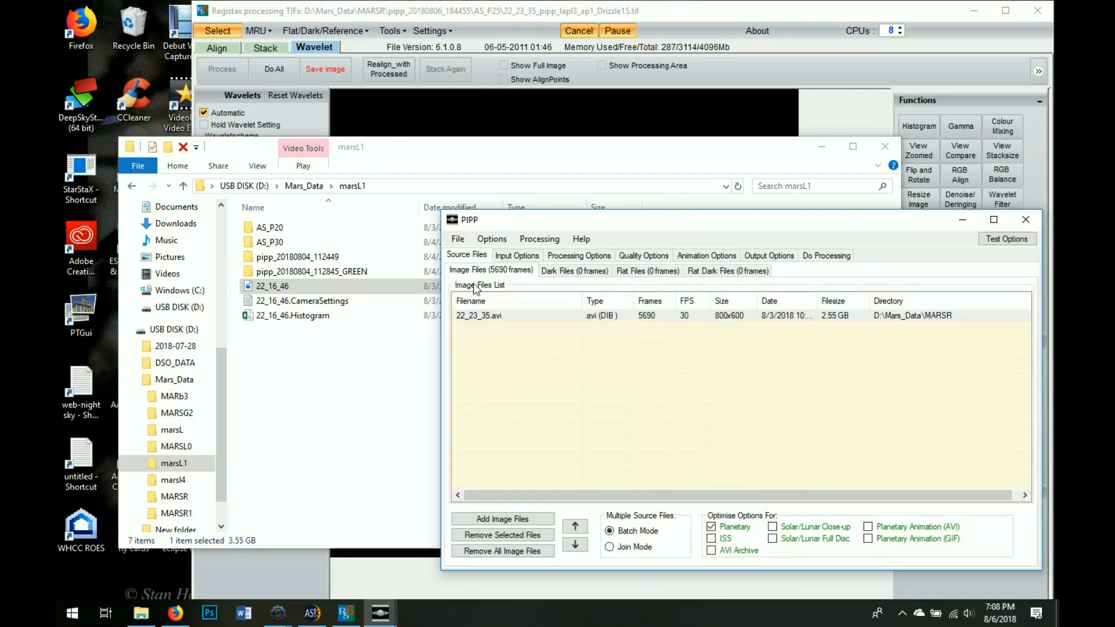
right_click(483, 317)
click(524, 322)
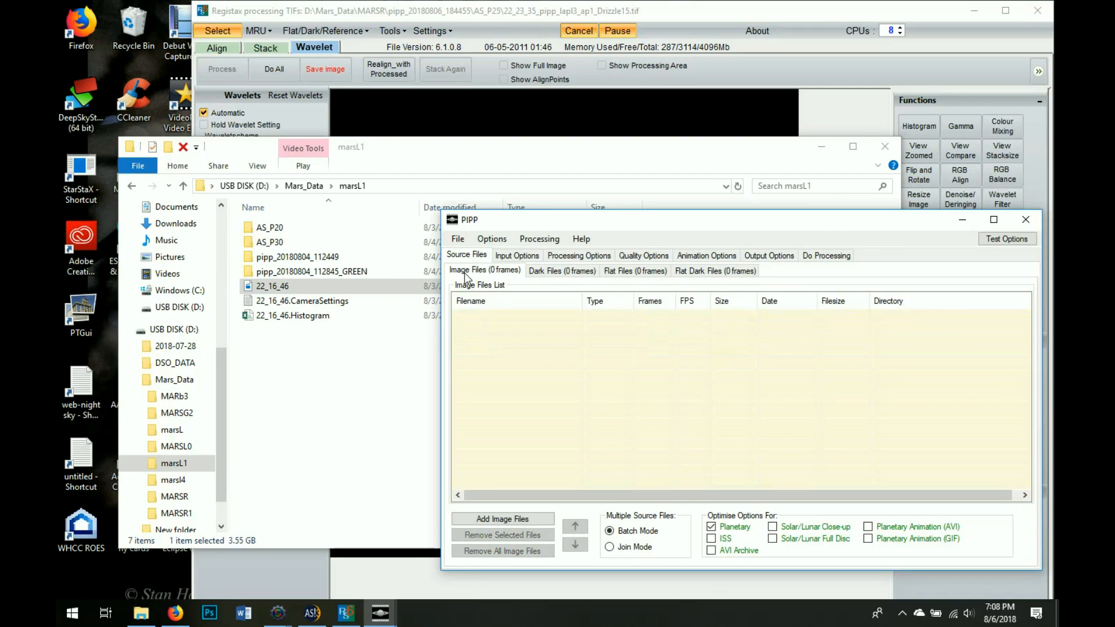
Add 22_16_46.avi from the Mars_Data\marsL1 folder as PIPP's source file
click(456, 238)
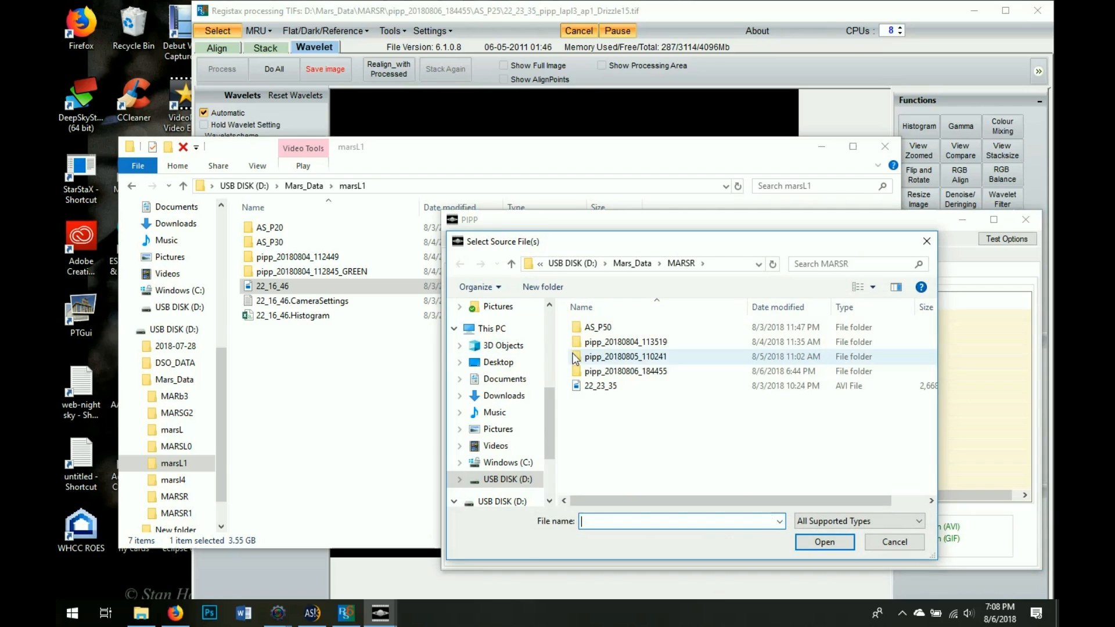
click(632, 263)
double_click(616, 371)
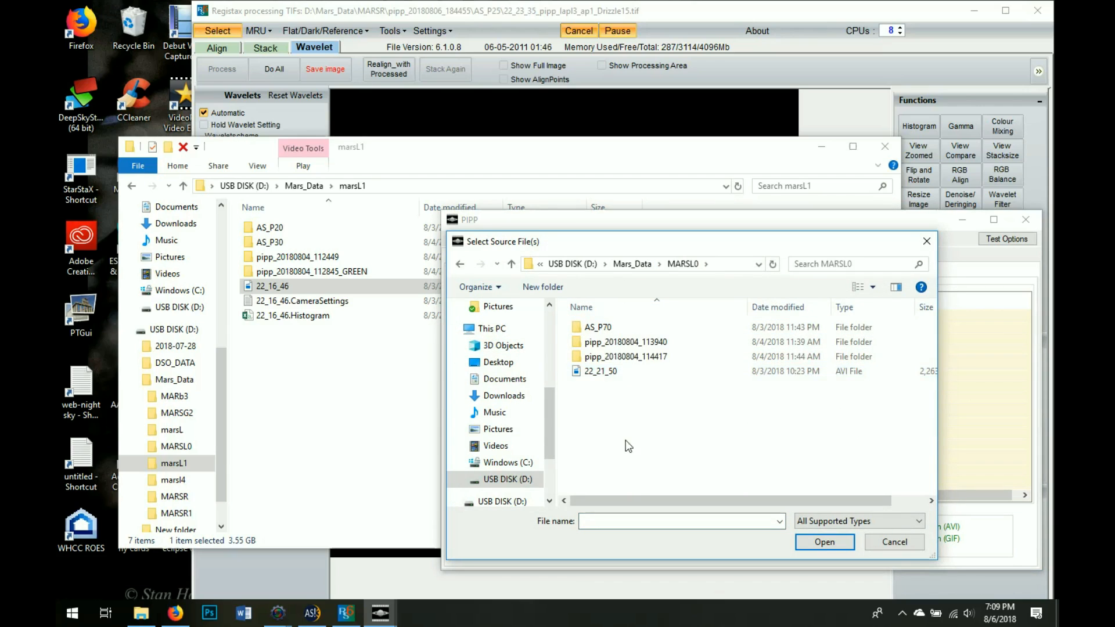
click(634, 264)
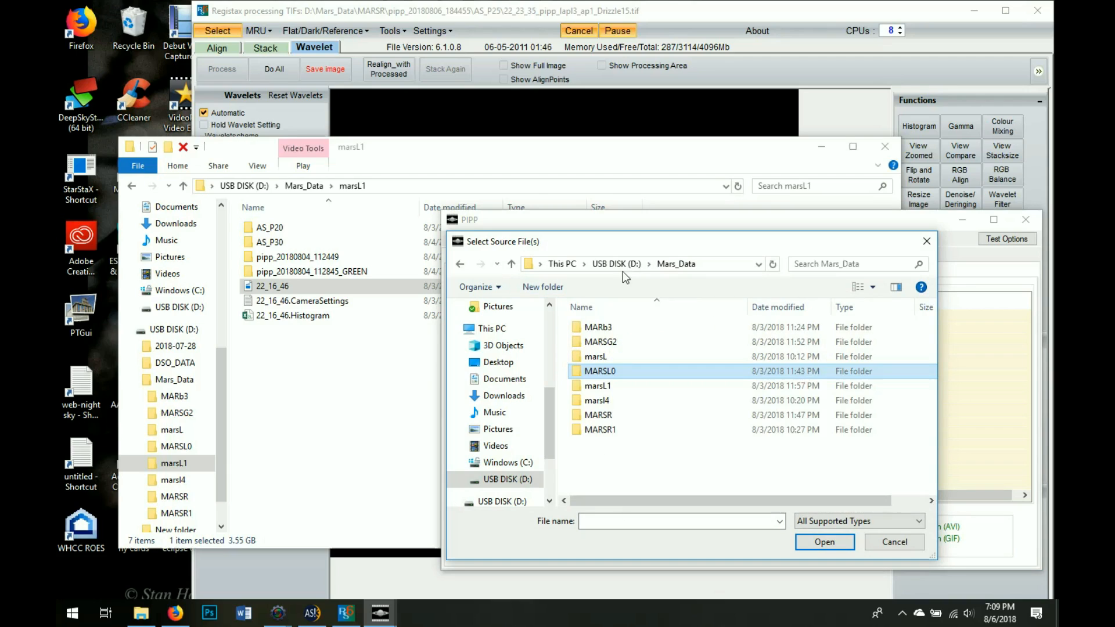
double_click(604, 386)
click(603, 385)
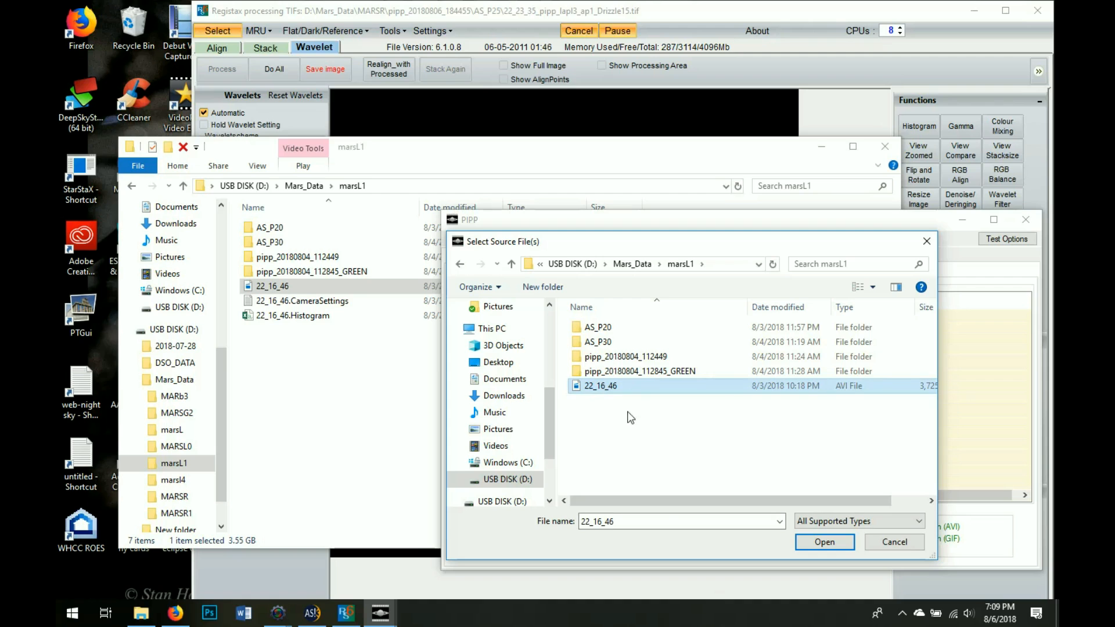
drag(664, 501, 753, 513)
click(814, 546)
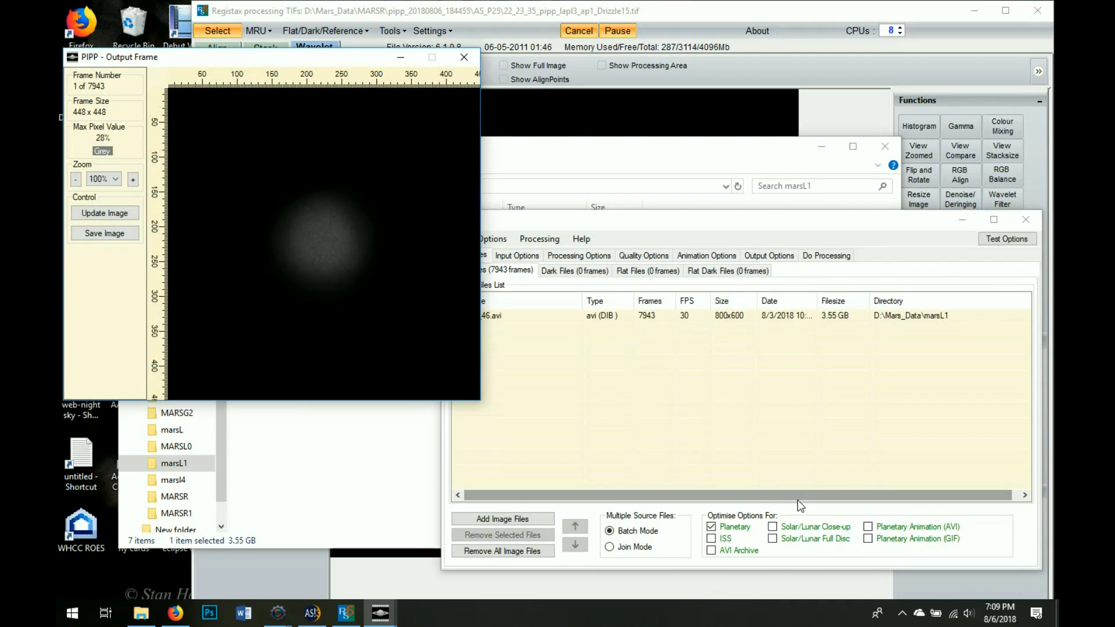
Have PIPP keep a fixed number of best-quality frames, then start processing 22_16_46.avi
click(824, 258)
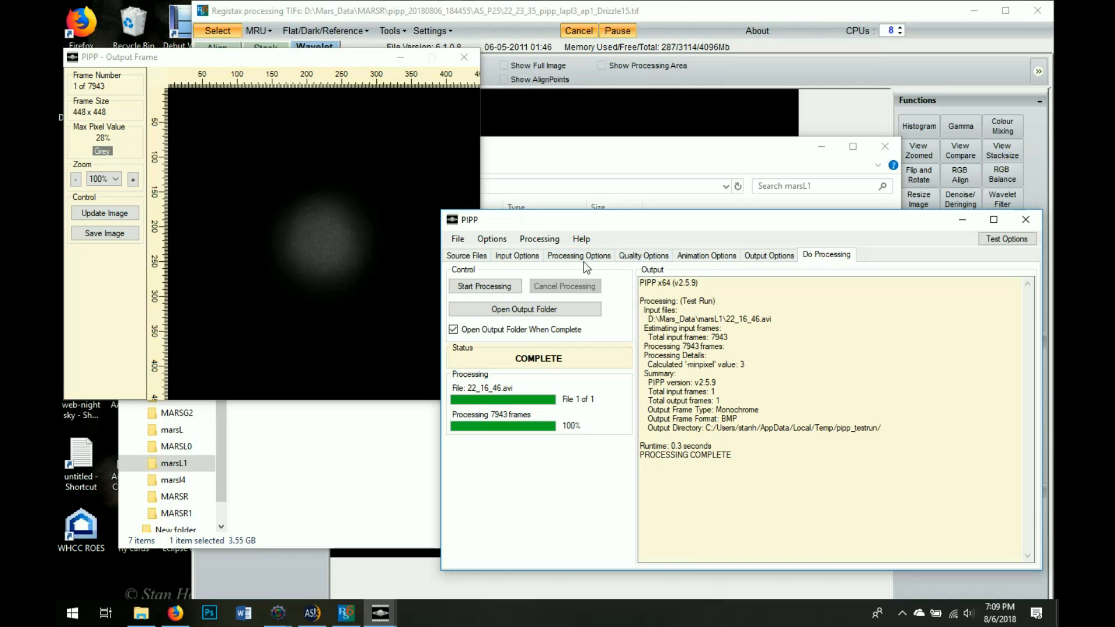
click(752, 256)
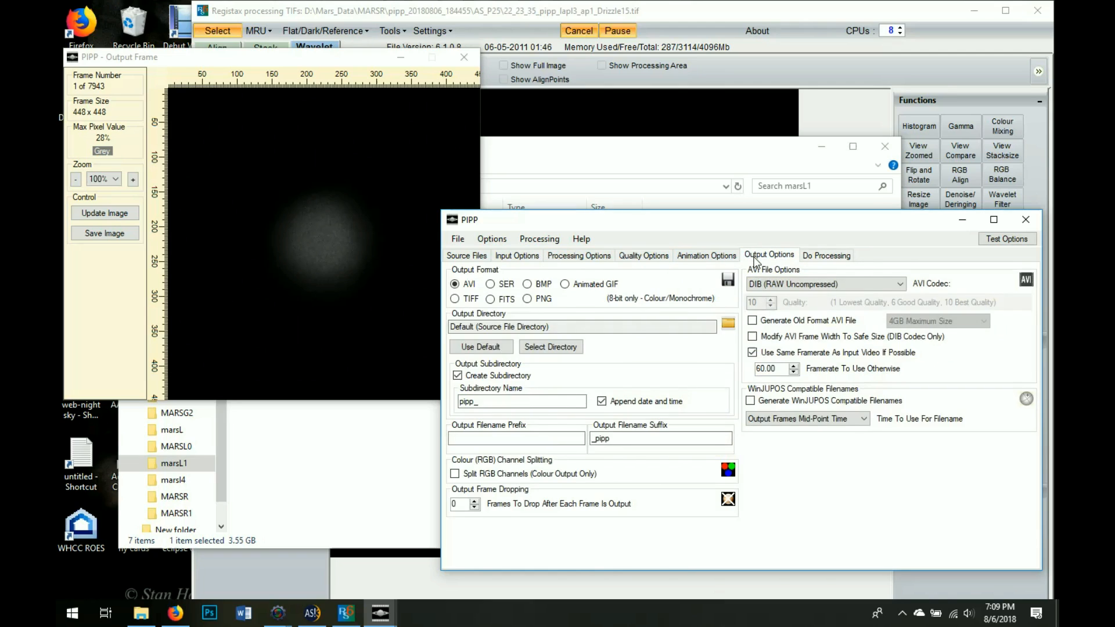
click(643, 256)
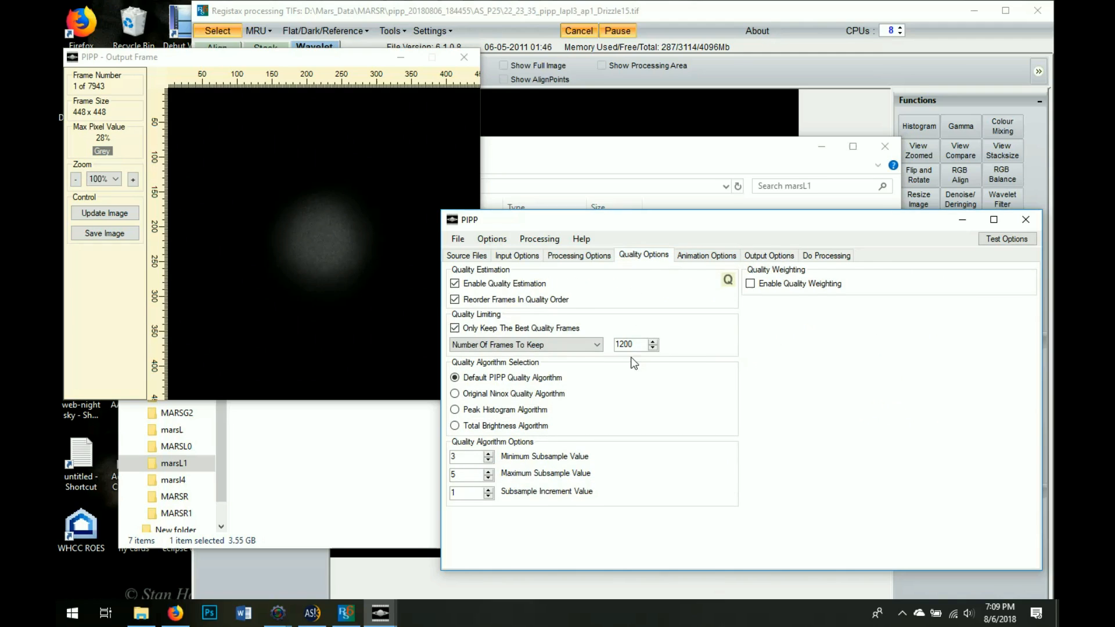
click(569, 329)
click(826, 256)
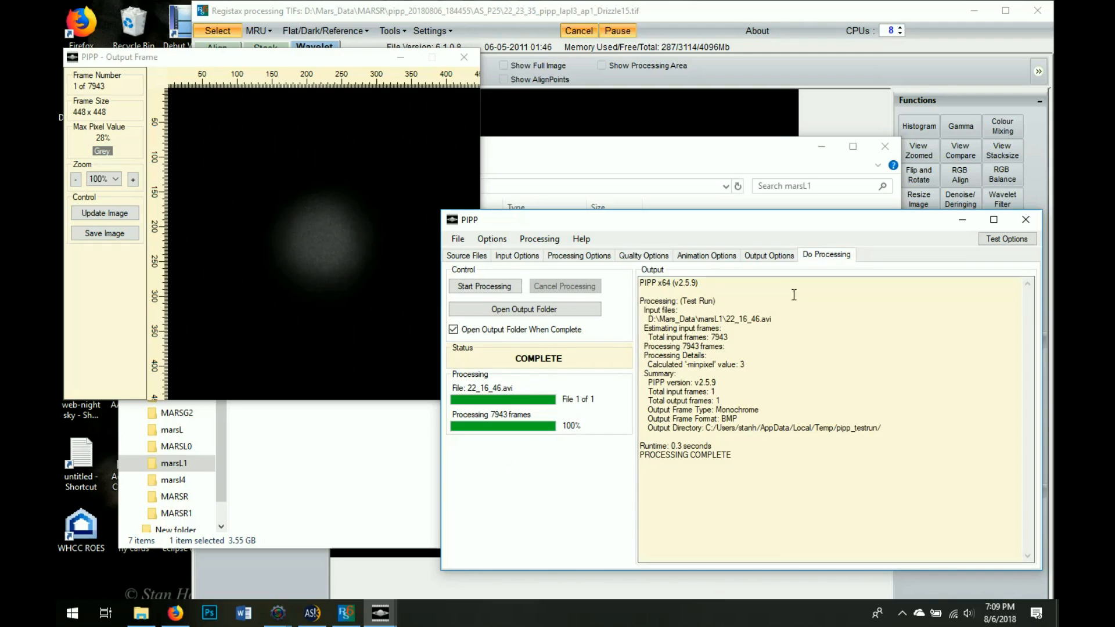
click(493, 287)
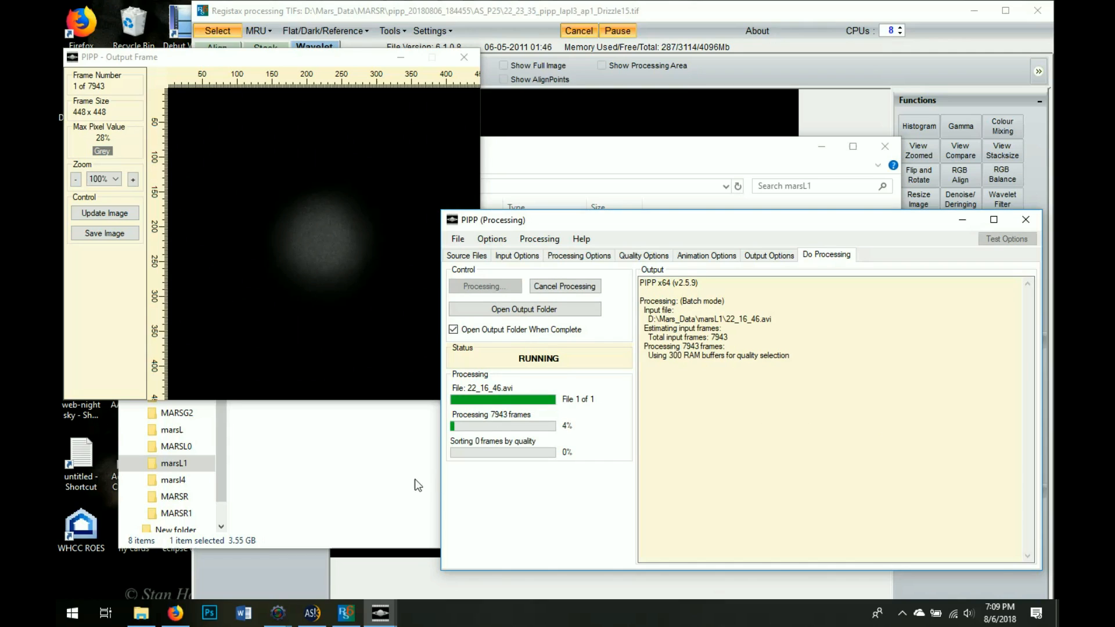
Reload the stacked Drizzle15 Mars TIF in RegiStax
click(284, 566)
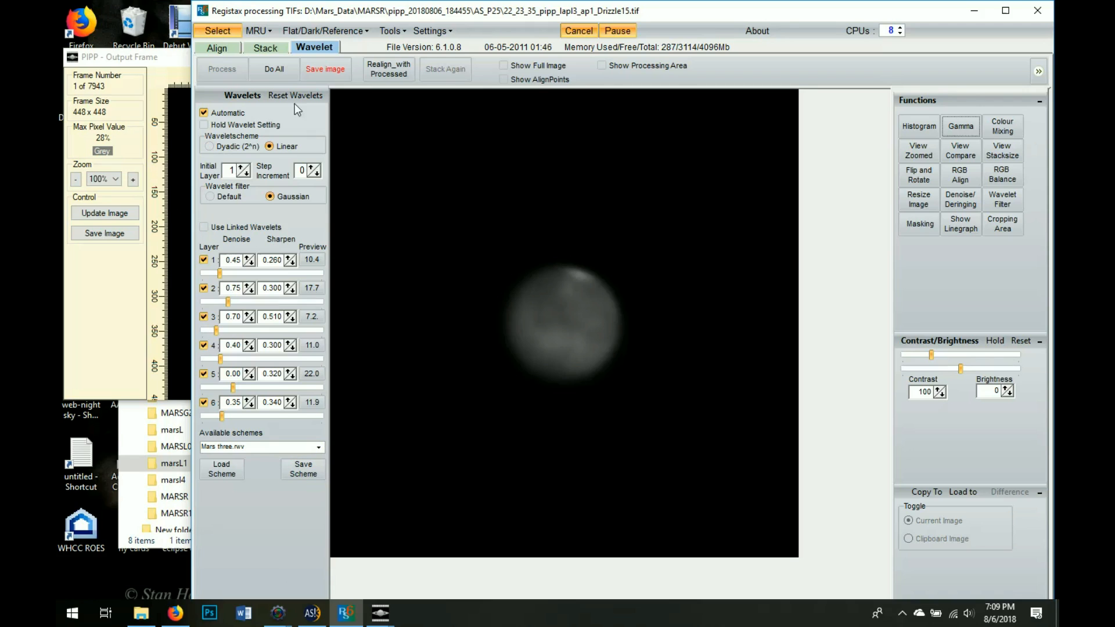
click(219, 30)
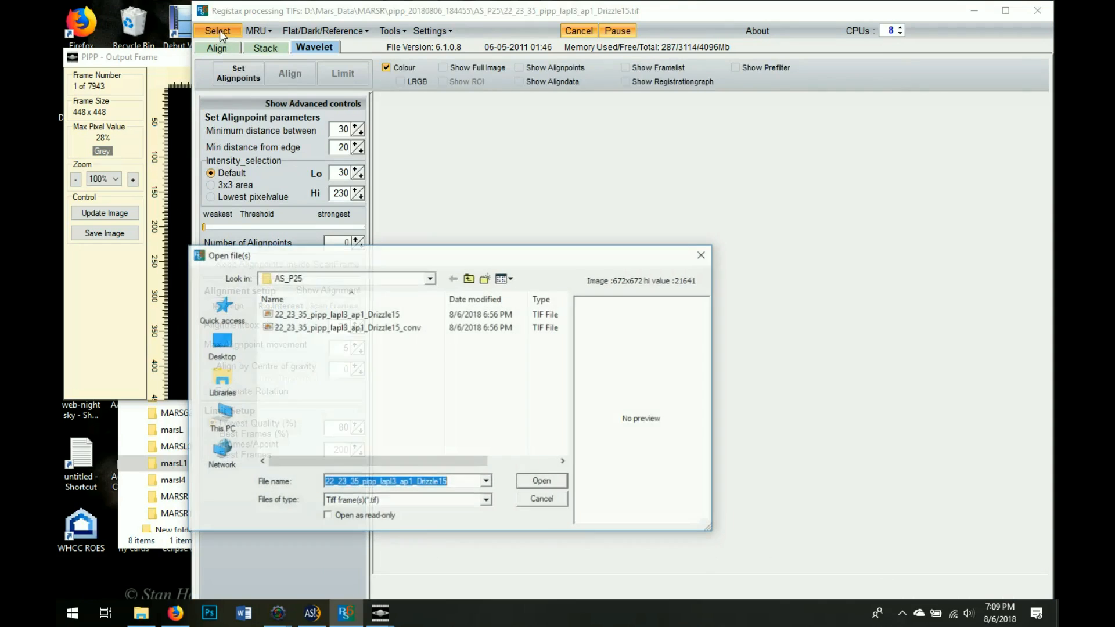
click(542, 481)
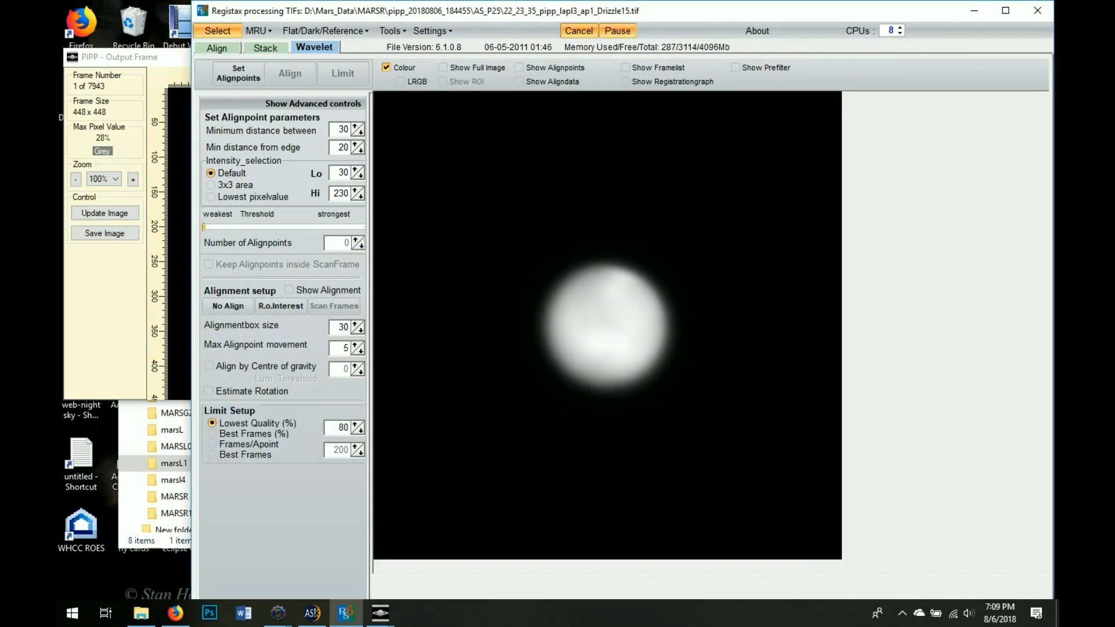
Browse up to the MARSR folder in RegiStax's Open file(s) dialog and check the file types
click(217, 31)
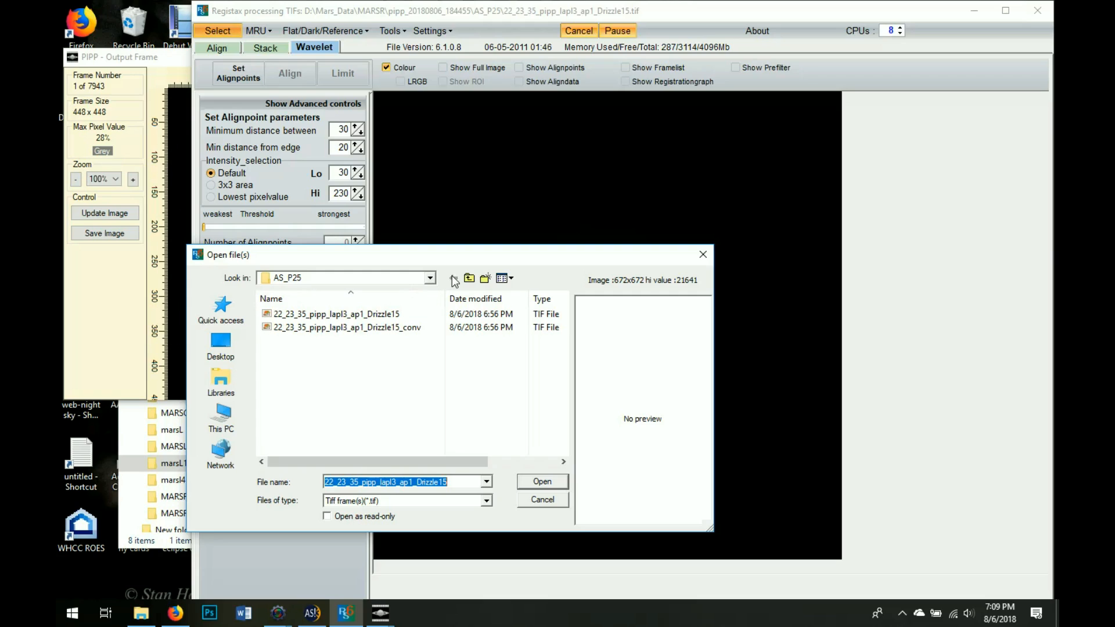
click(469, 279)
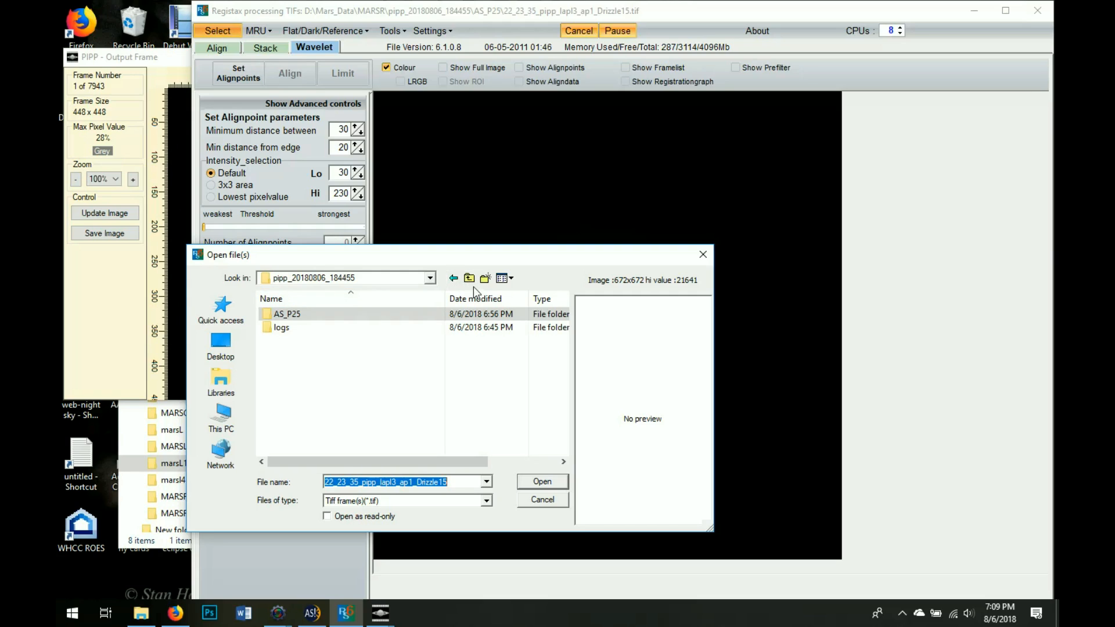
click(469, 279)
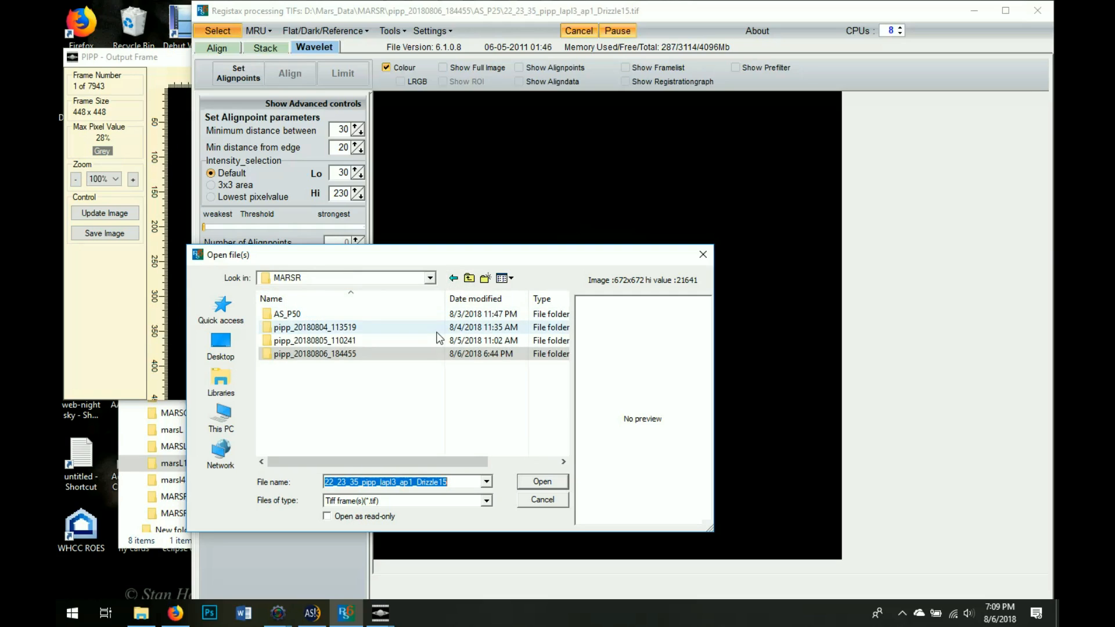
double_click(427, 353)
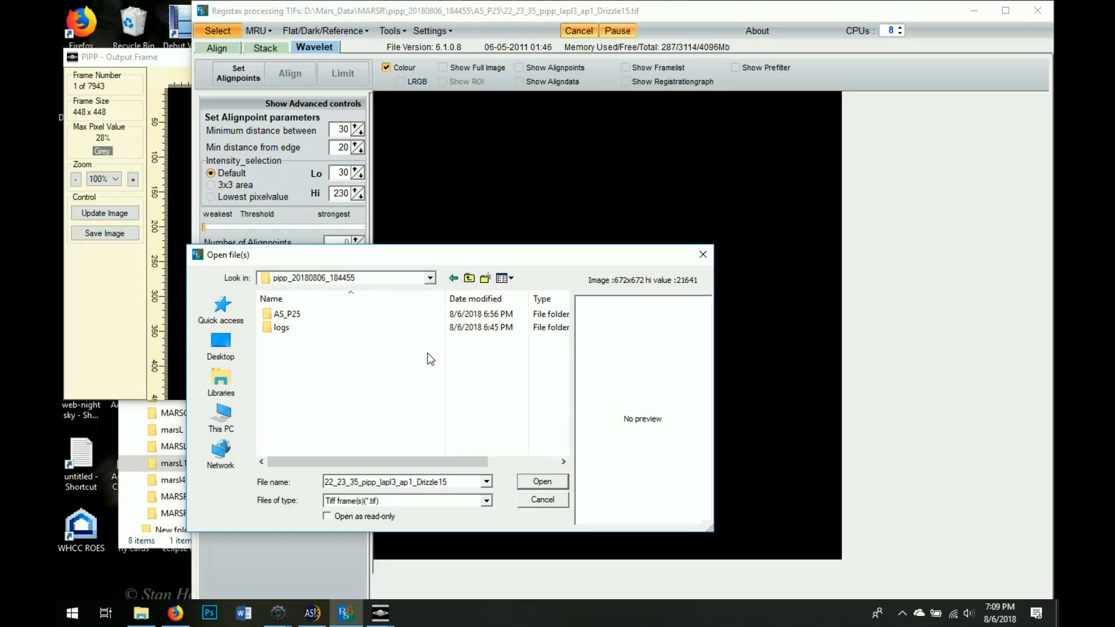
click(469, 279)
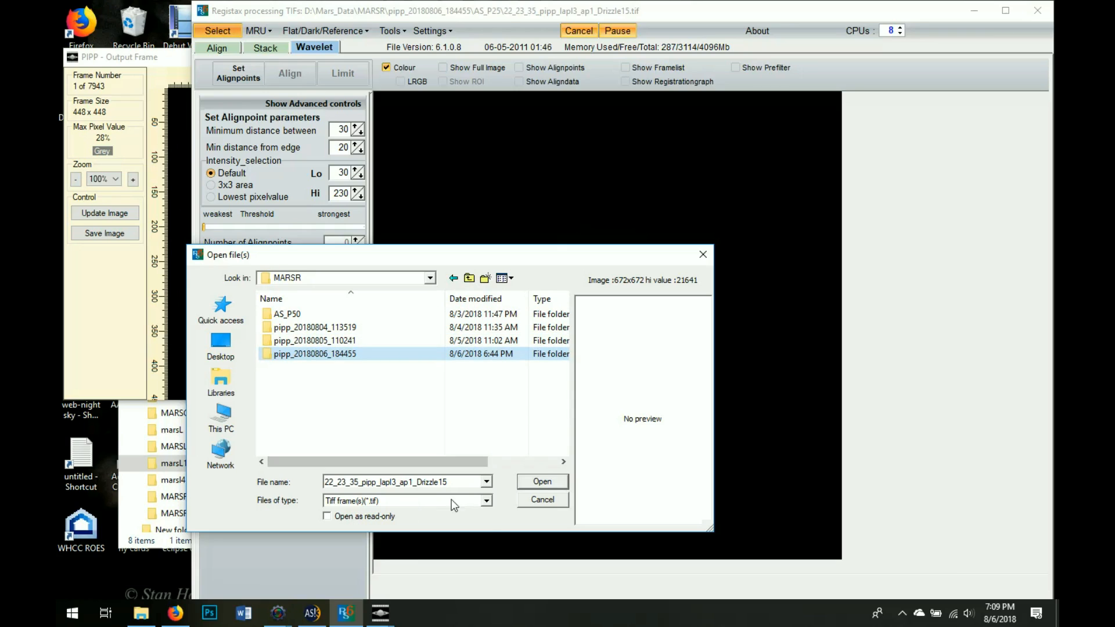
click(487, 501)
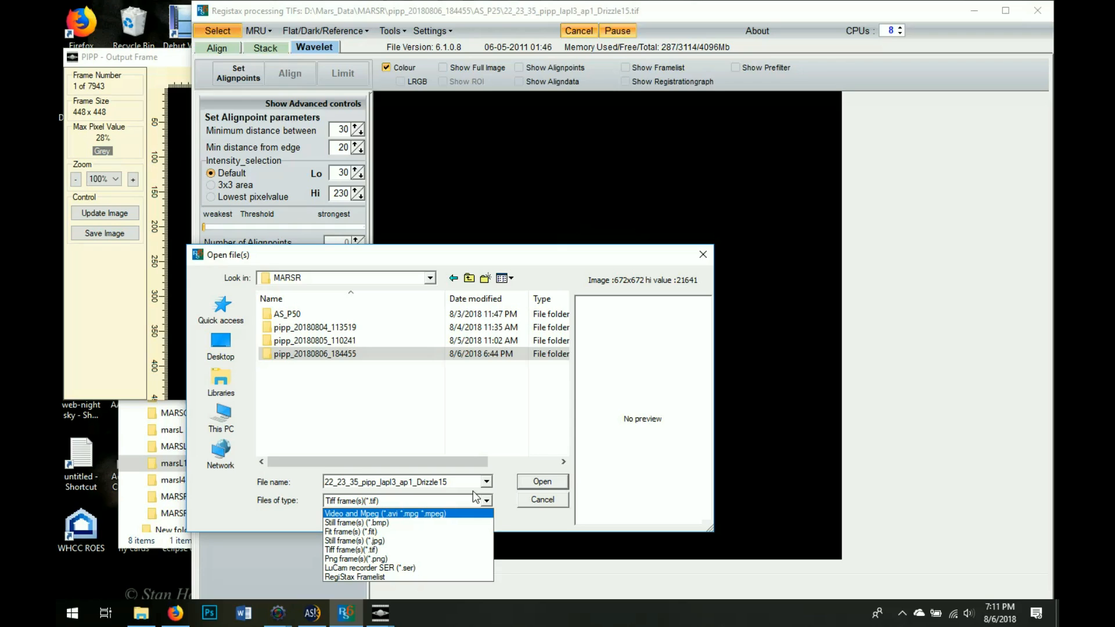
Cancel RegiStax's Open file(s) dialog without opening anything and minimize RegiStax
click(970, 374)
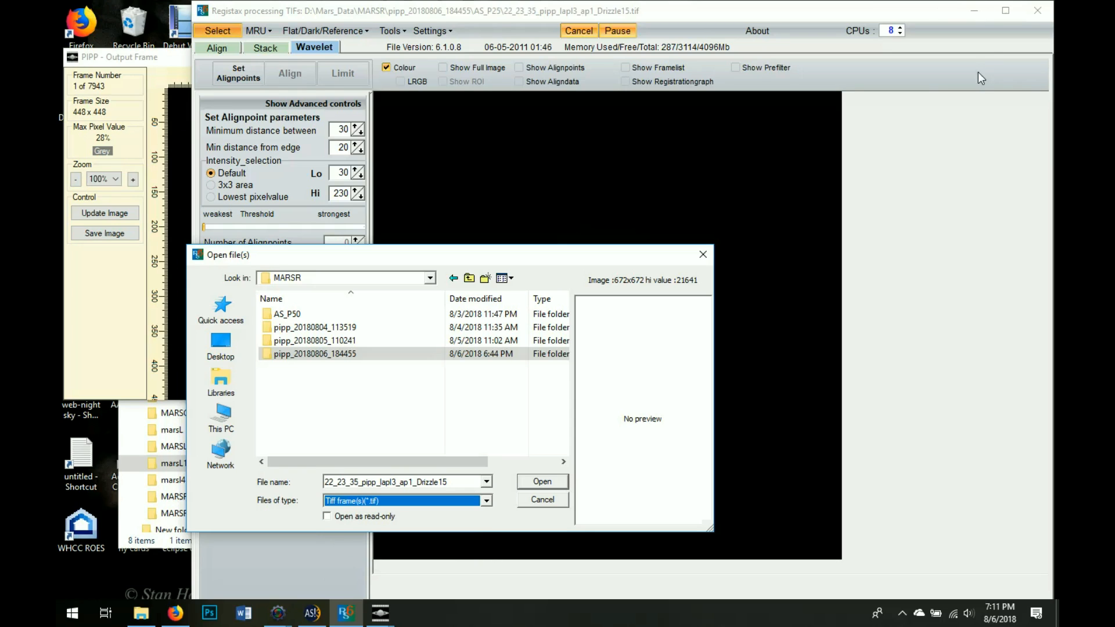
click(537, 503)
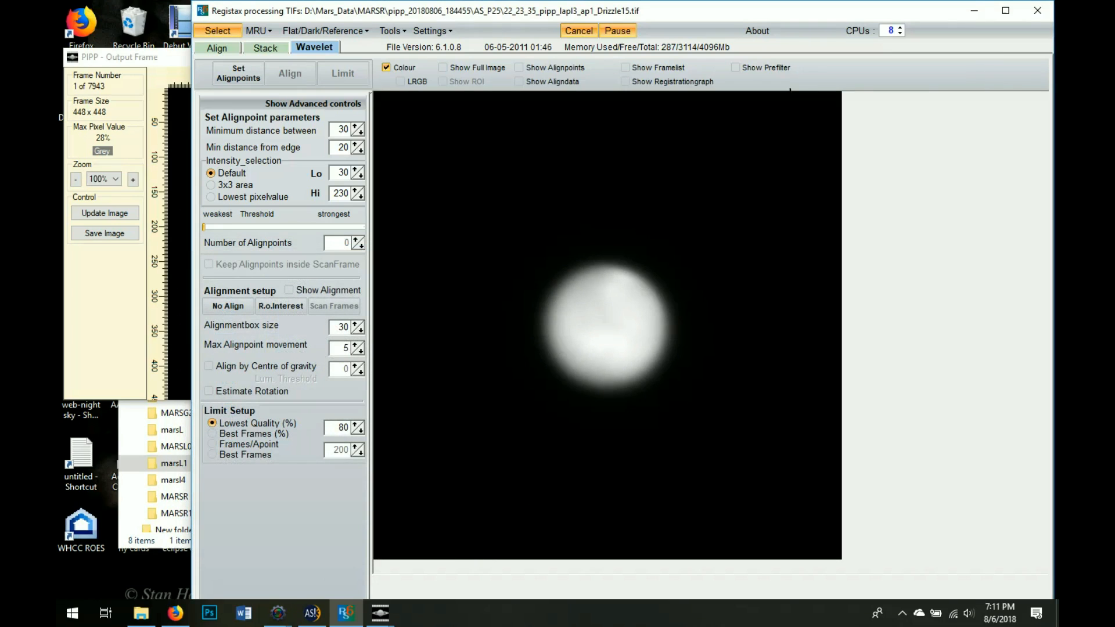
click(981, 16)
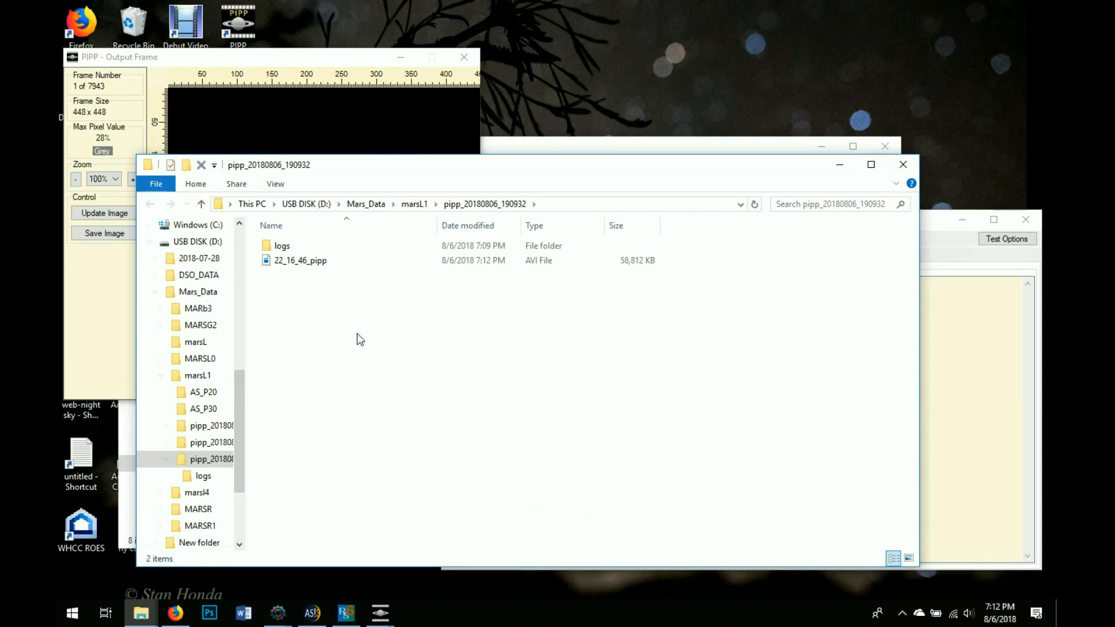
click(324, 261)
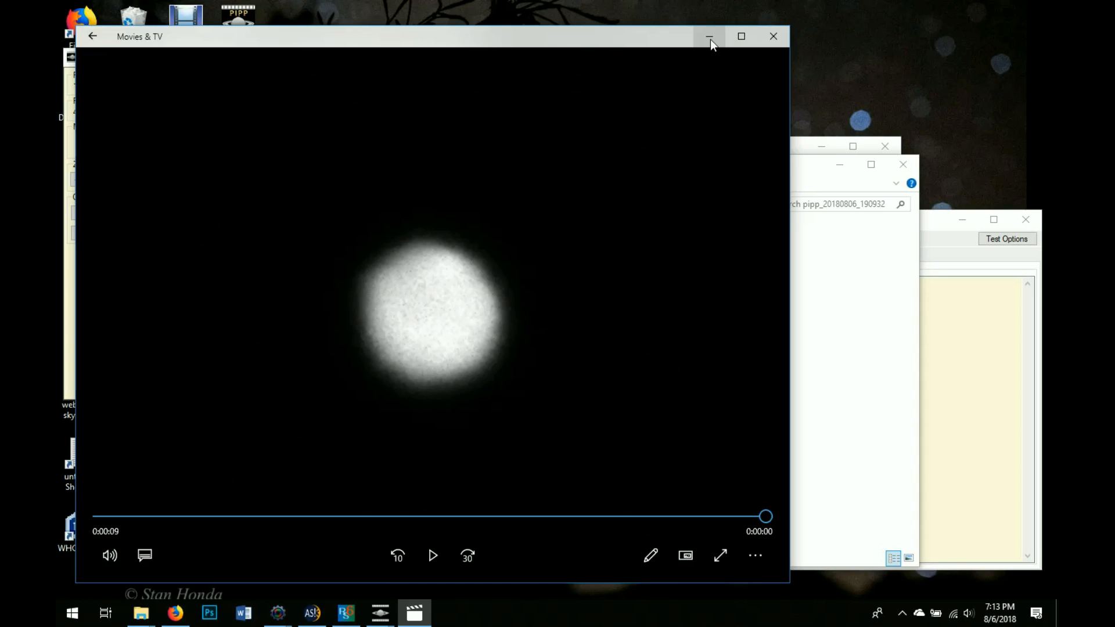
click(772, 36)
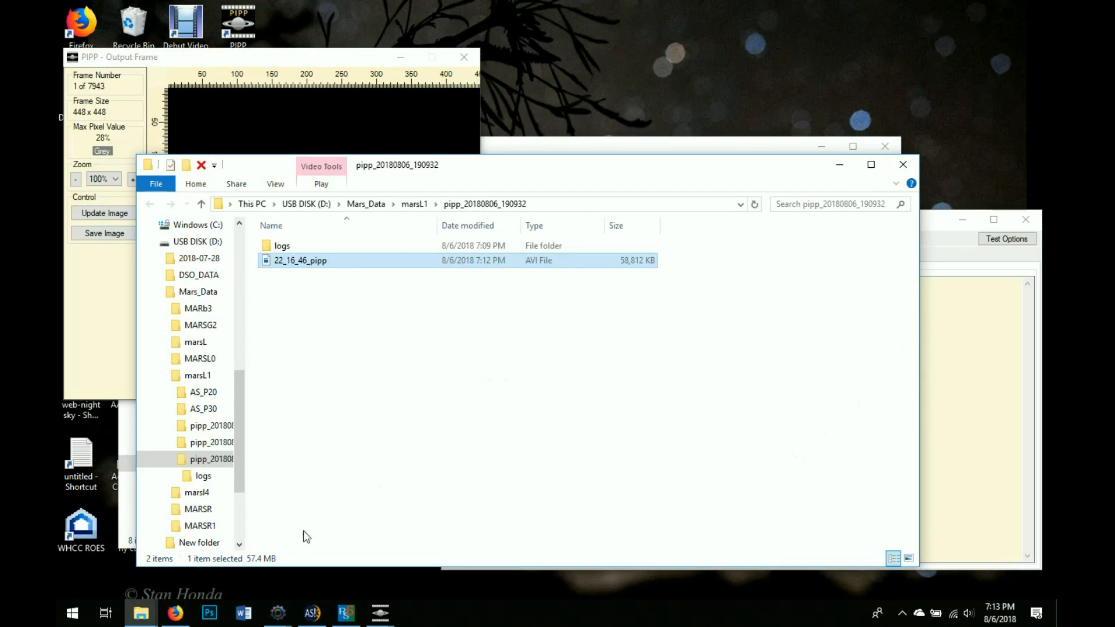
Open 22_16_46_pipp.avi from marsL1\pipp_20180806_190932 in AutoStakkert!
click(312, 612)
click(100, 88)
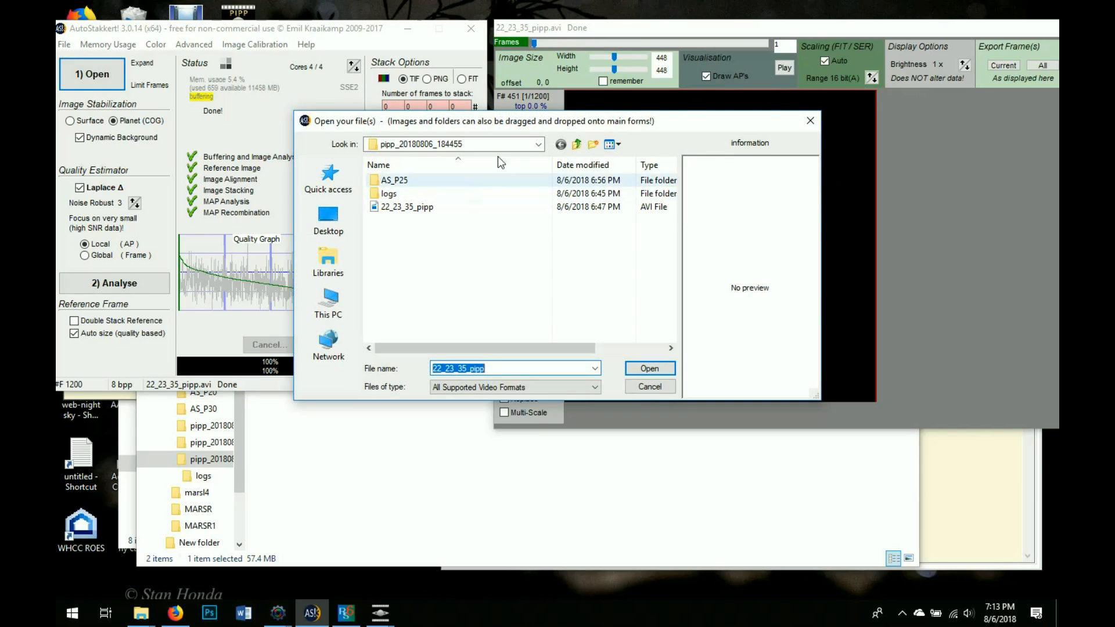
click(577, 145)
click(577, 147)
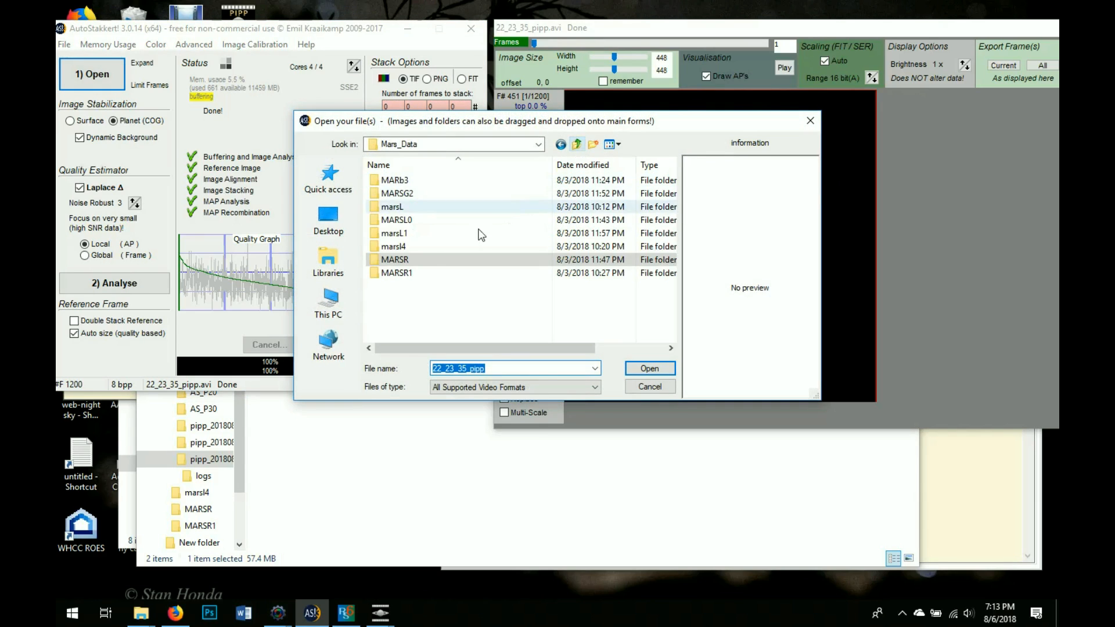
double_click(434, 223)
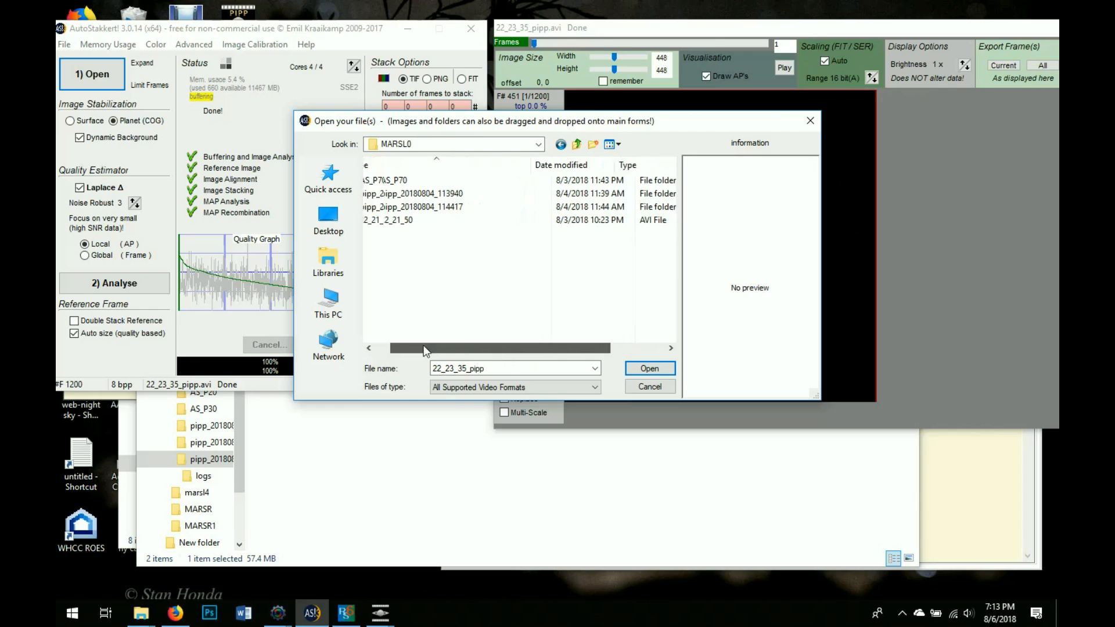
click(576, 146)
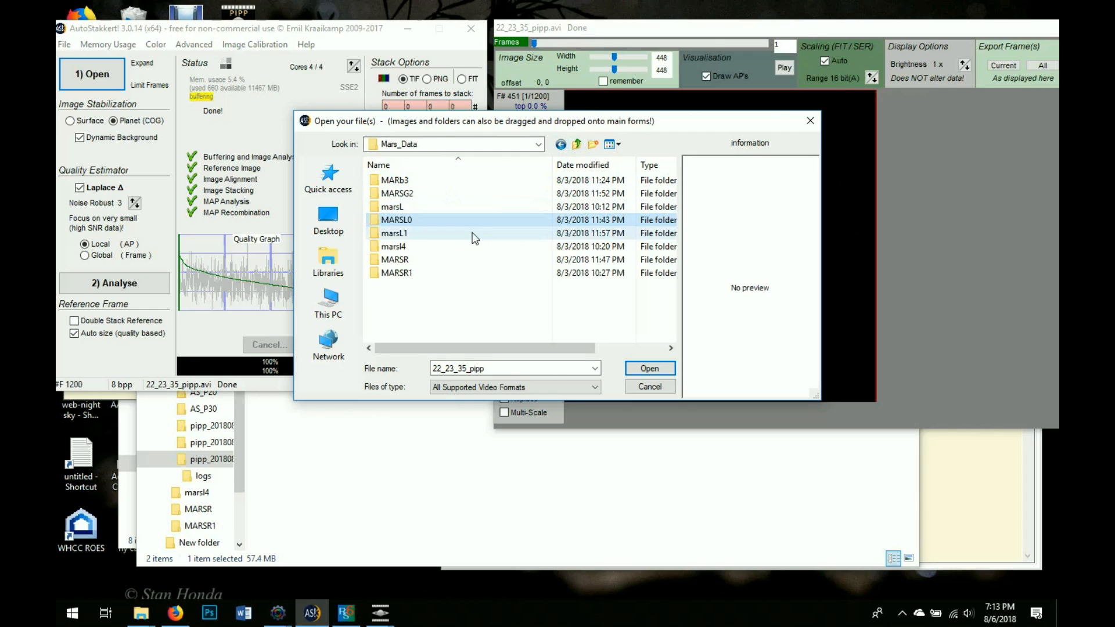
double_click(476, 225)
double_click(475, 235)
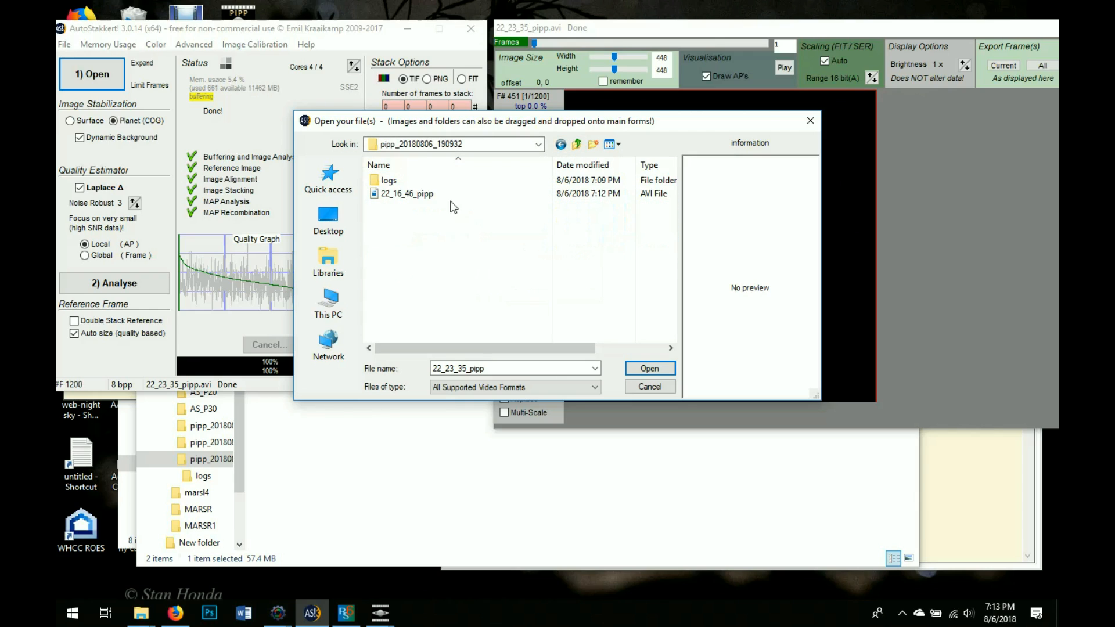
click(438, 191)
click(651, 368)
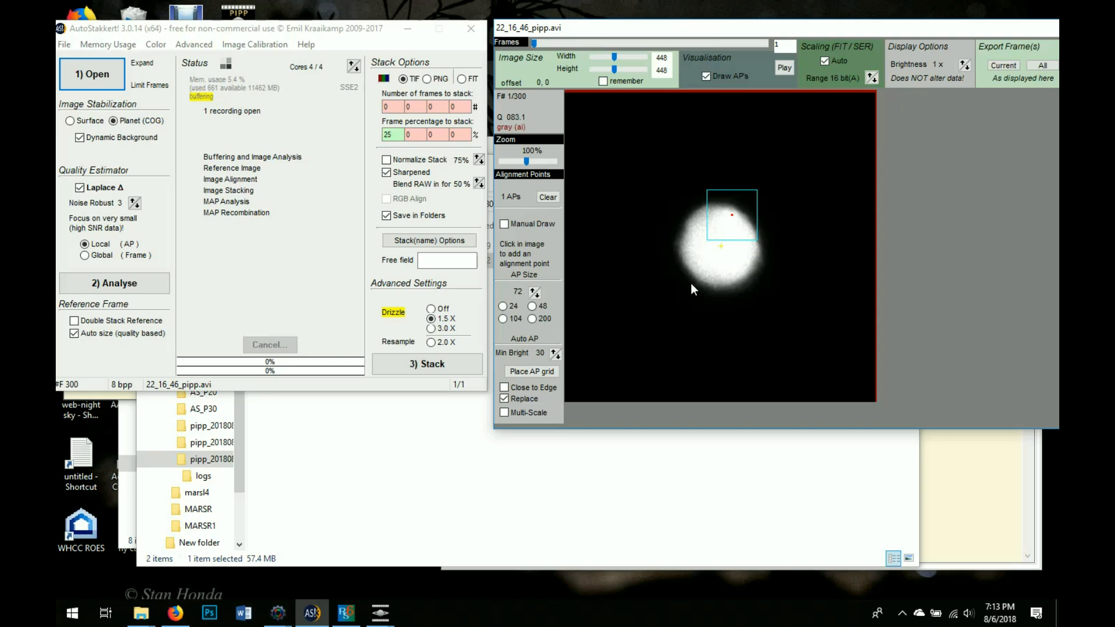
Analyse the video, then stack the best 20% of frames with 3.0X drizzle
click(143, 285)
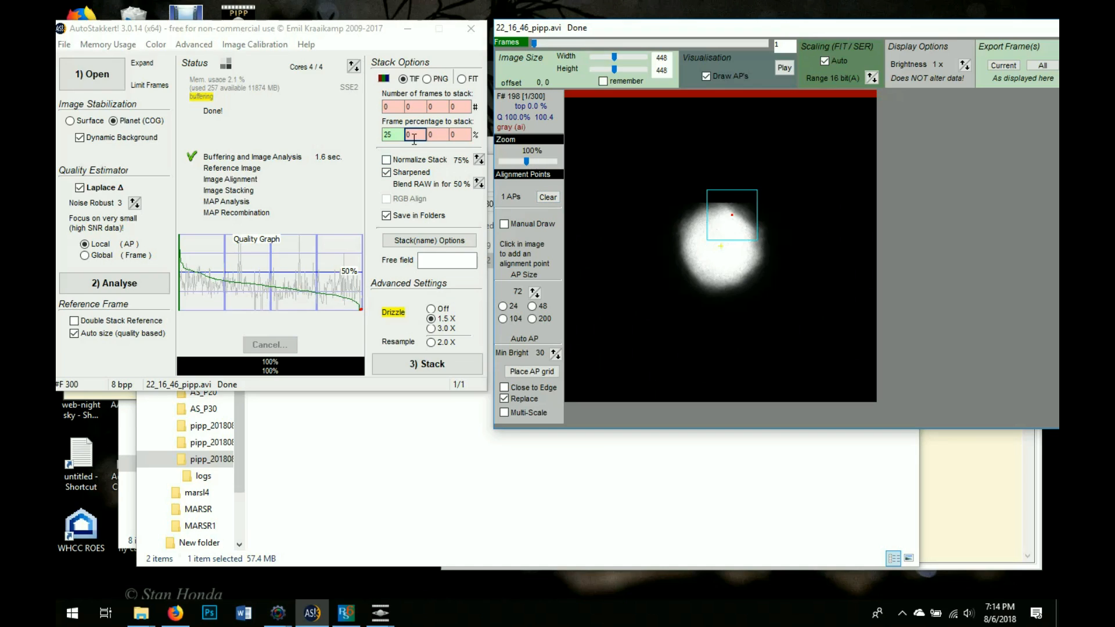
click(396, 134)
key(BackSpace)
text(0)
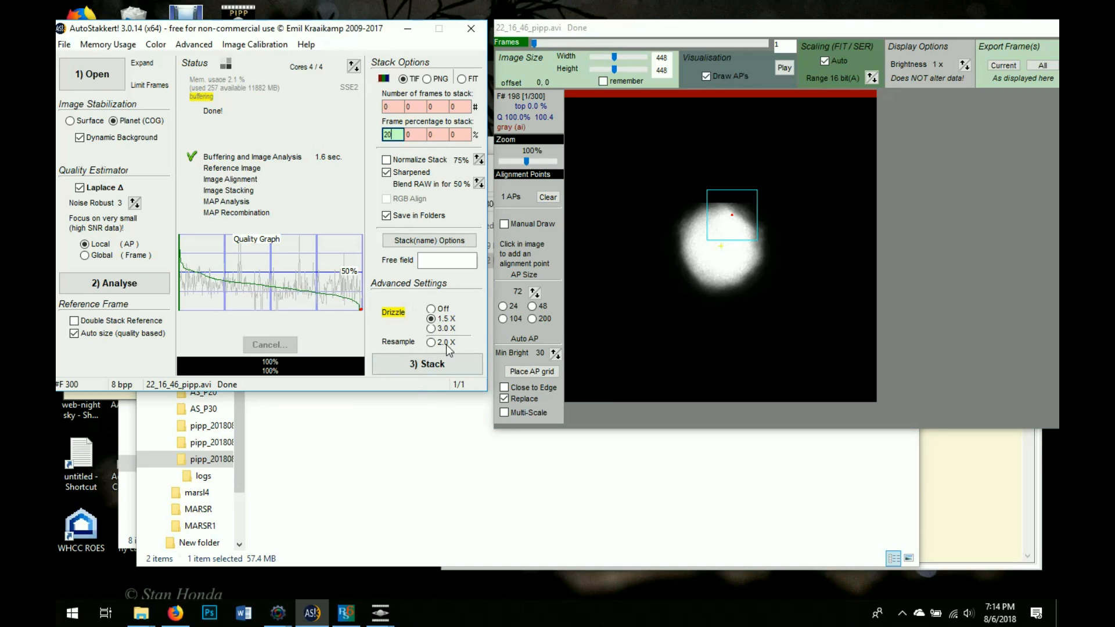
click(444, 329)
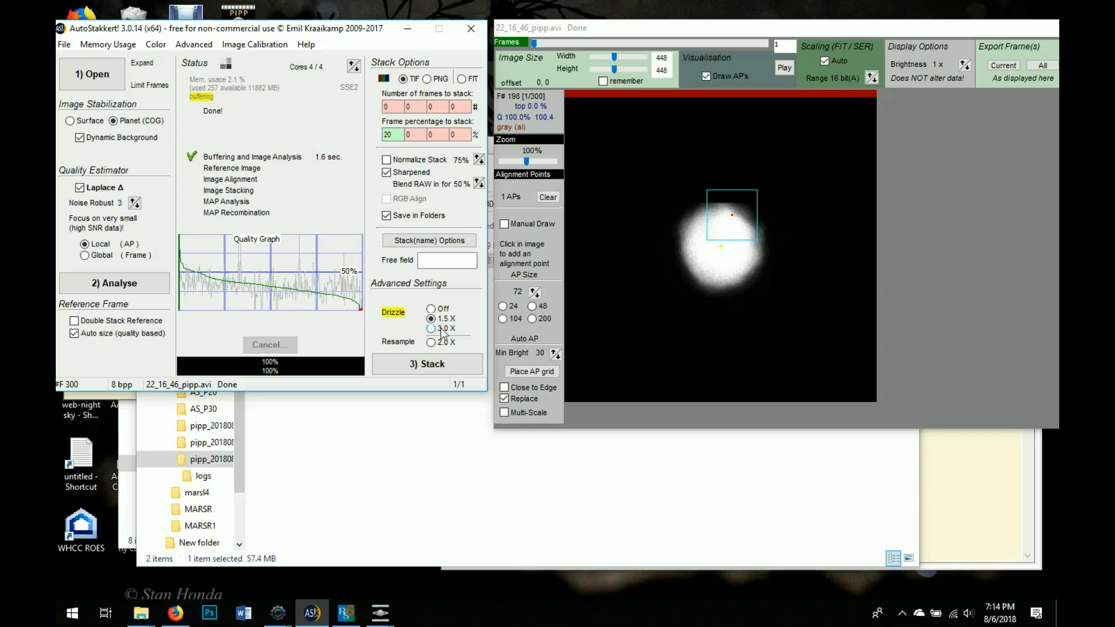
click(450, 359)
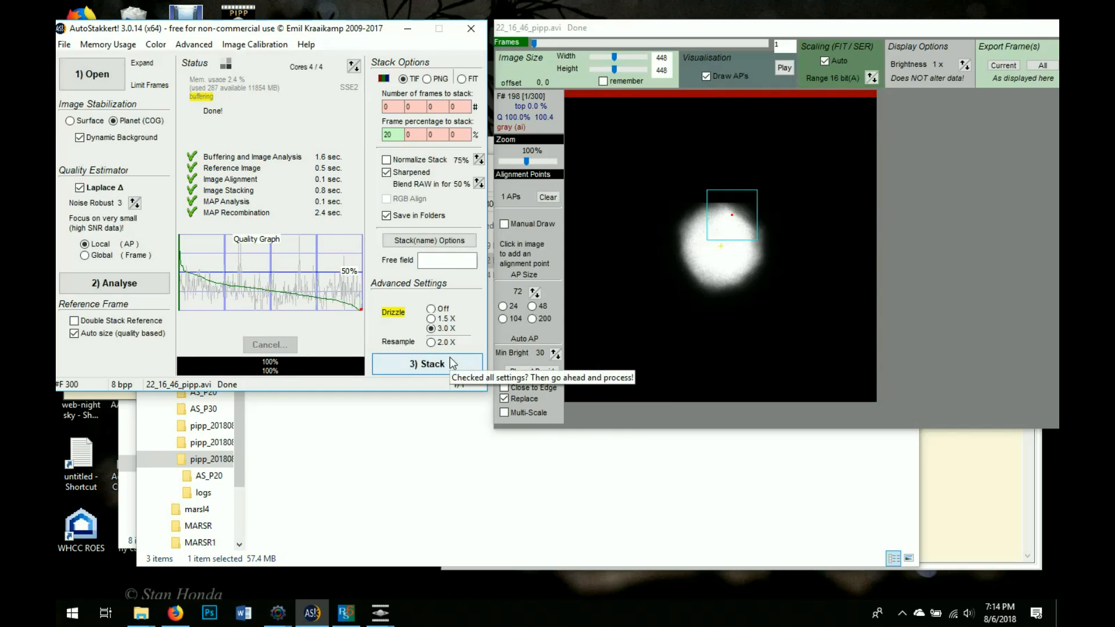
click(871, 173)
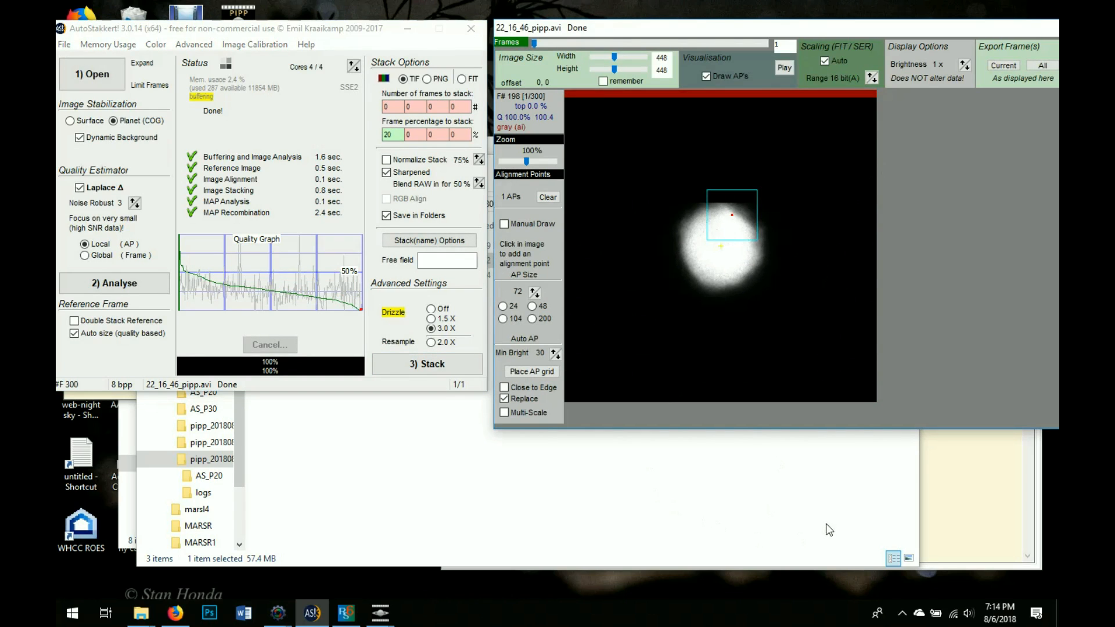
Open 22_16_46_pipp_lapl3_ap1_Drizzle30 TIF from marsL1\pipp_20180806_190932\AS_P20 in RegiStax
click(351, 620)
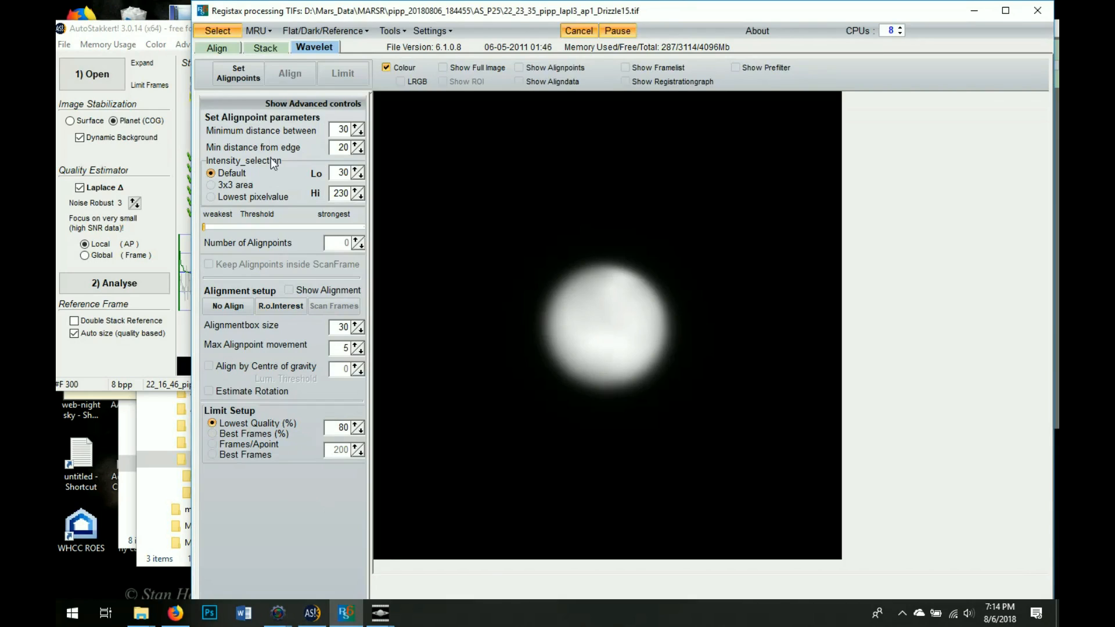
click(219, 33)
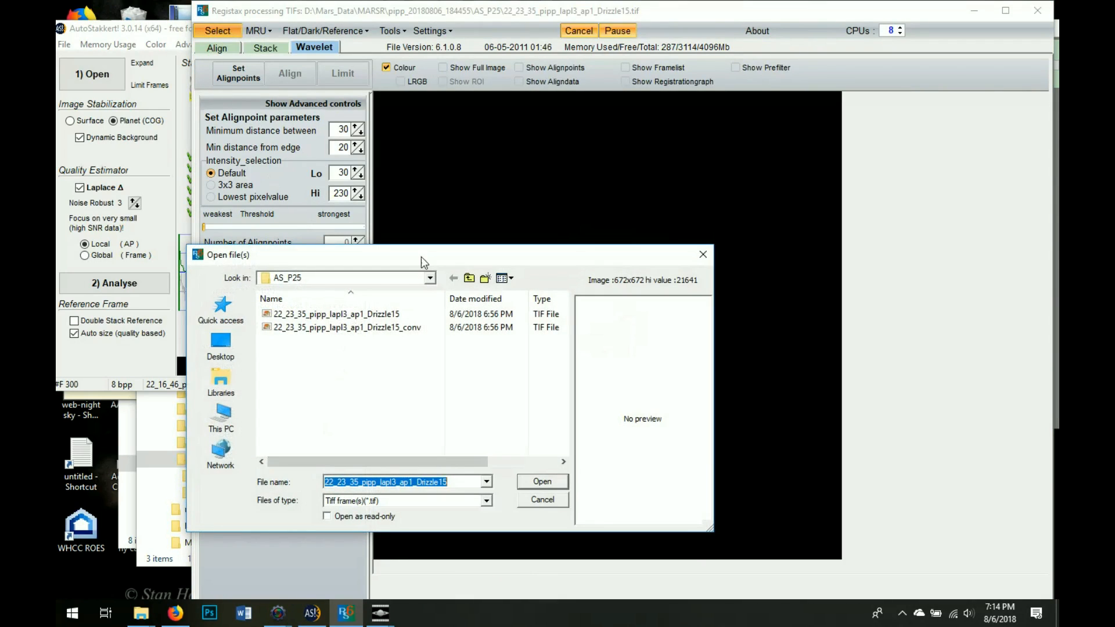
click(470, 280)
click(471, 280)
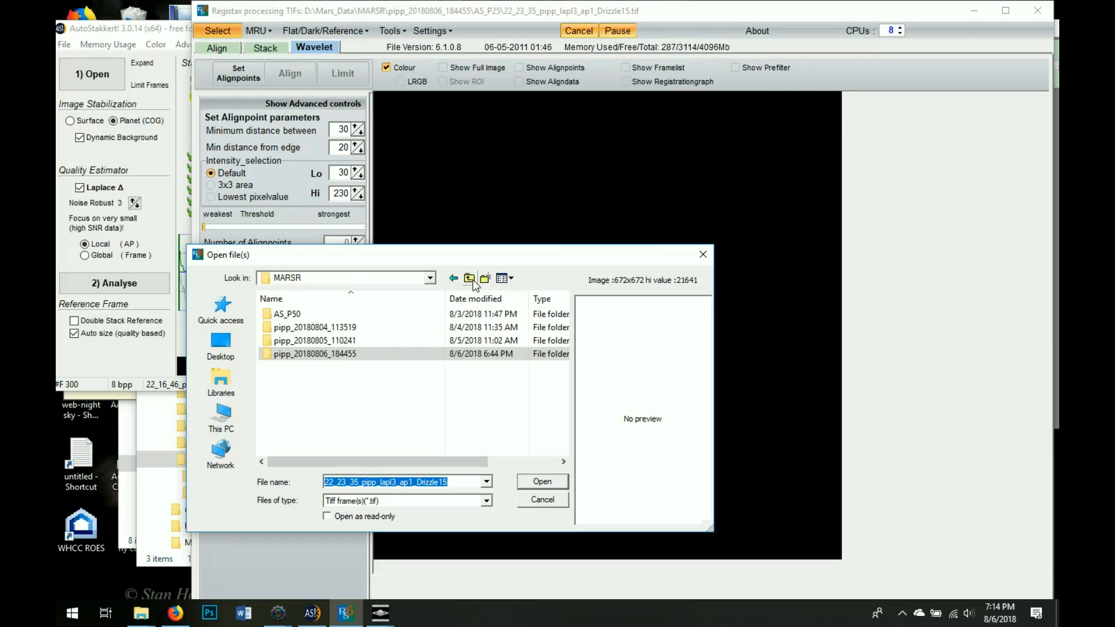
click(473, 281)
double_click(383, 364)
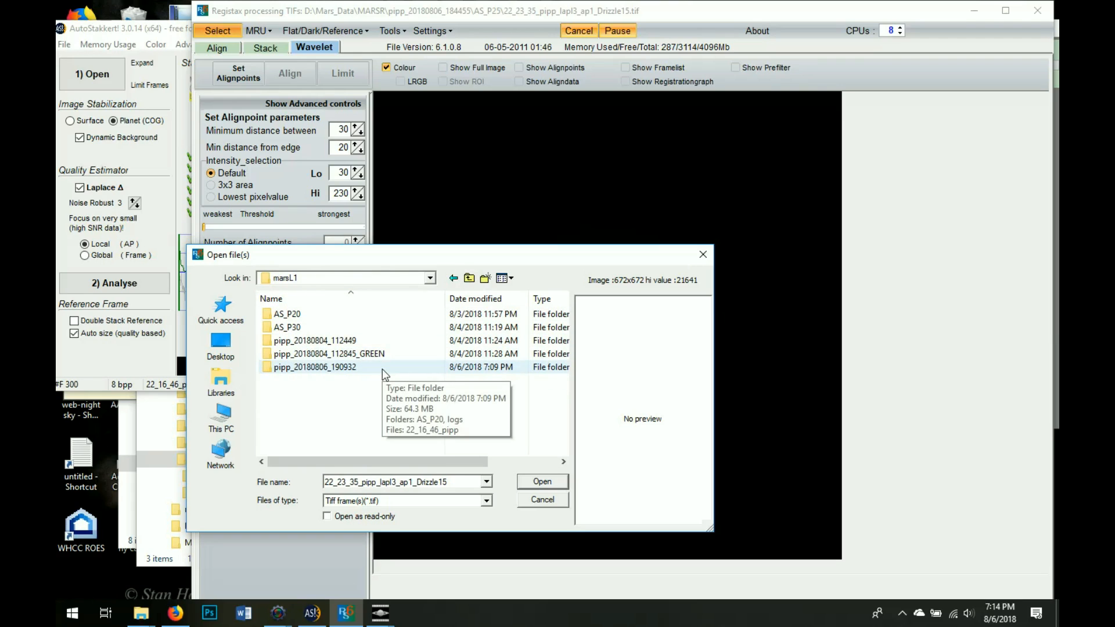
double_click(382, 368)
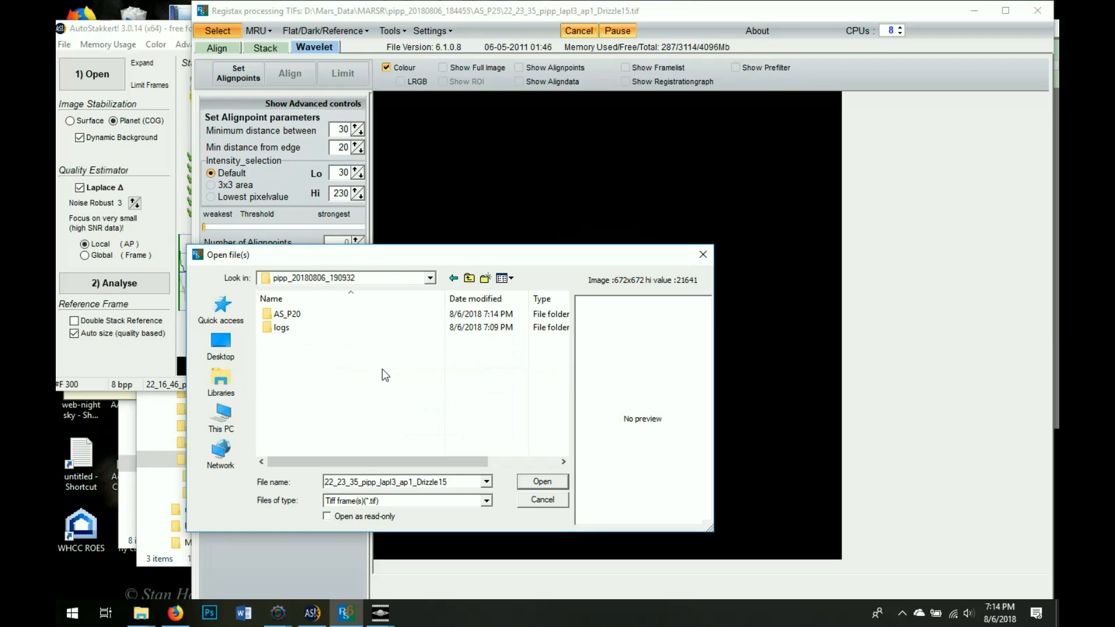
double_click(364, 317)
click(371, 316)
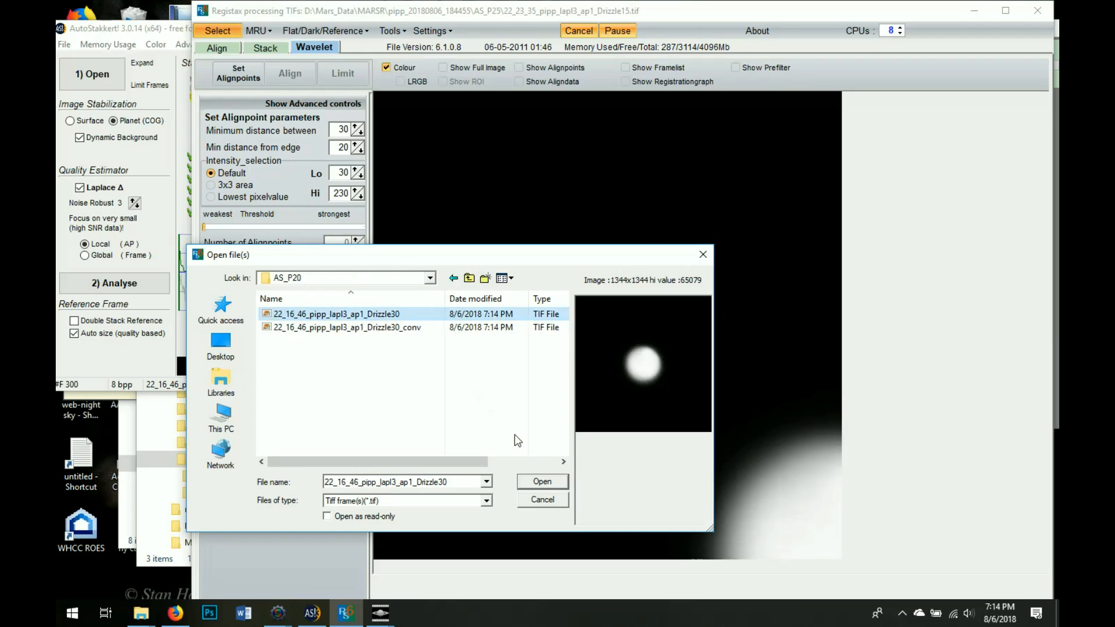
click(553, 482)
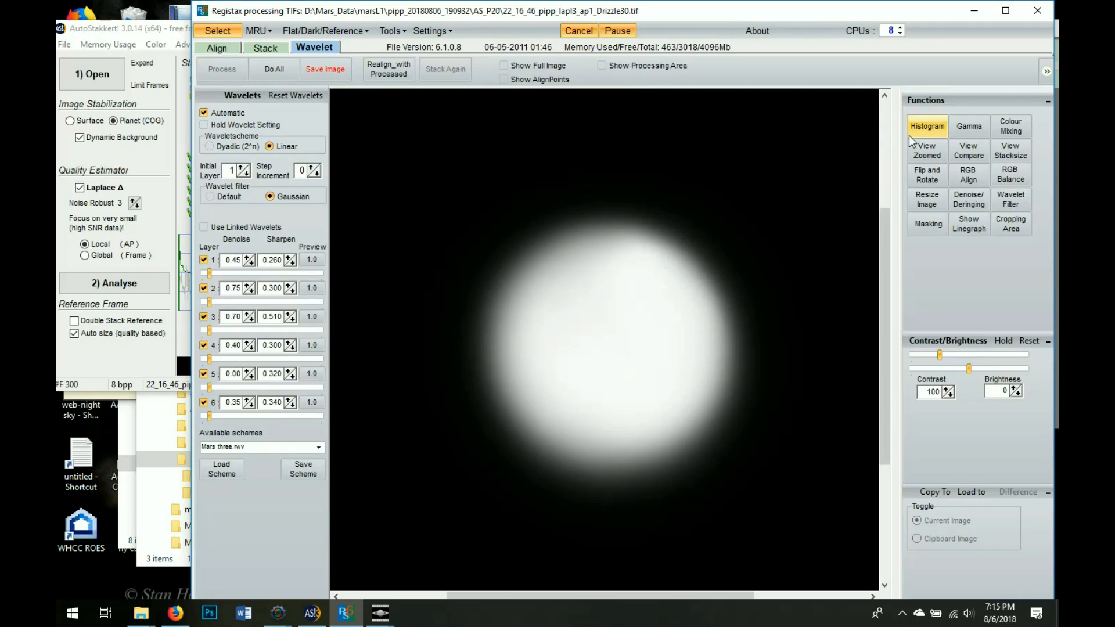
Apply the jupiter three.rwv wavelet scheme to the Drizzle30 Mars image
click(319, 448)
drag(318, 502, 318, 481)
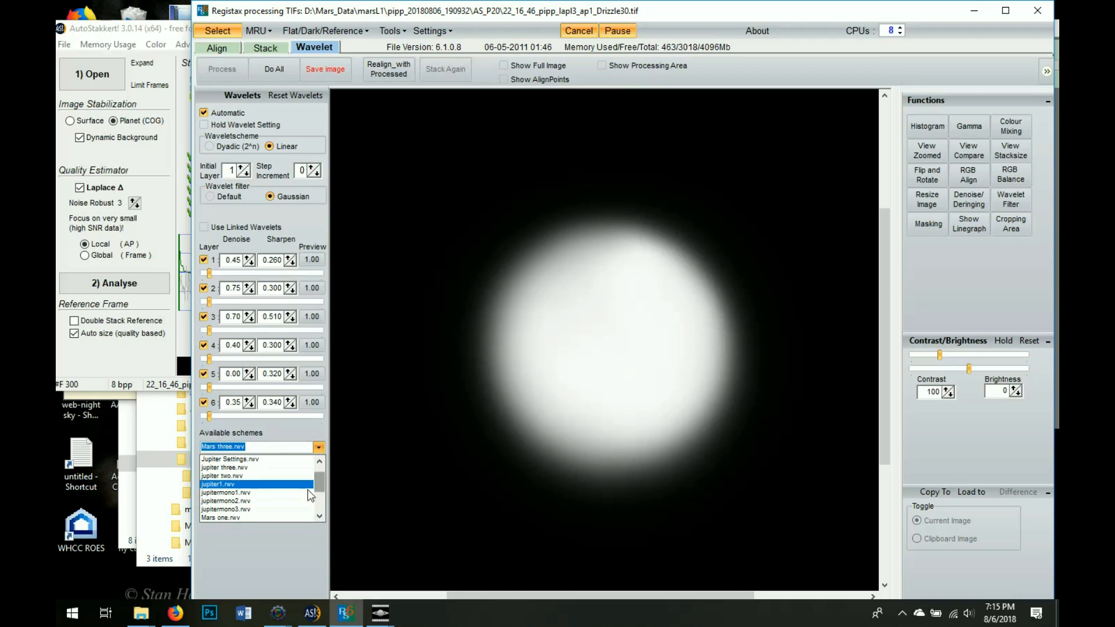
click(286, 469)
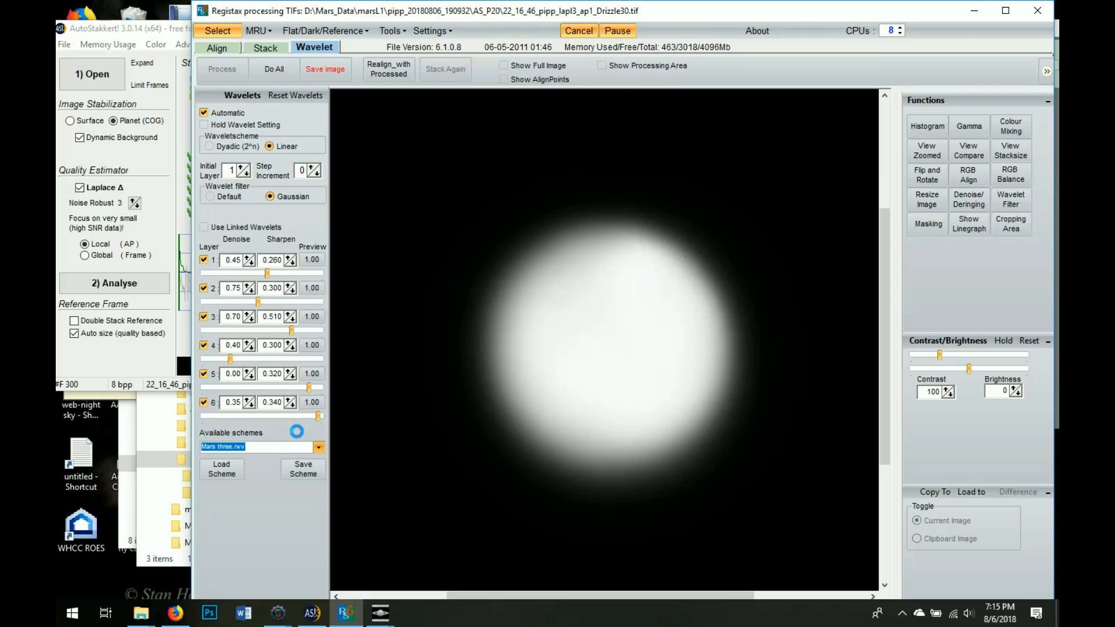
click(381, 612)
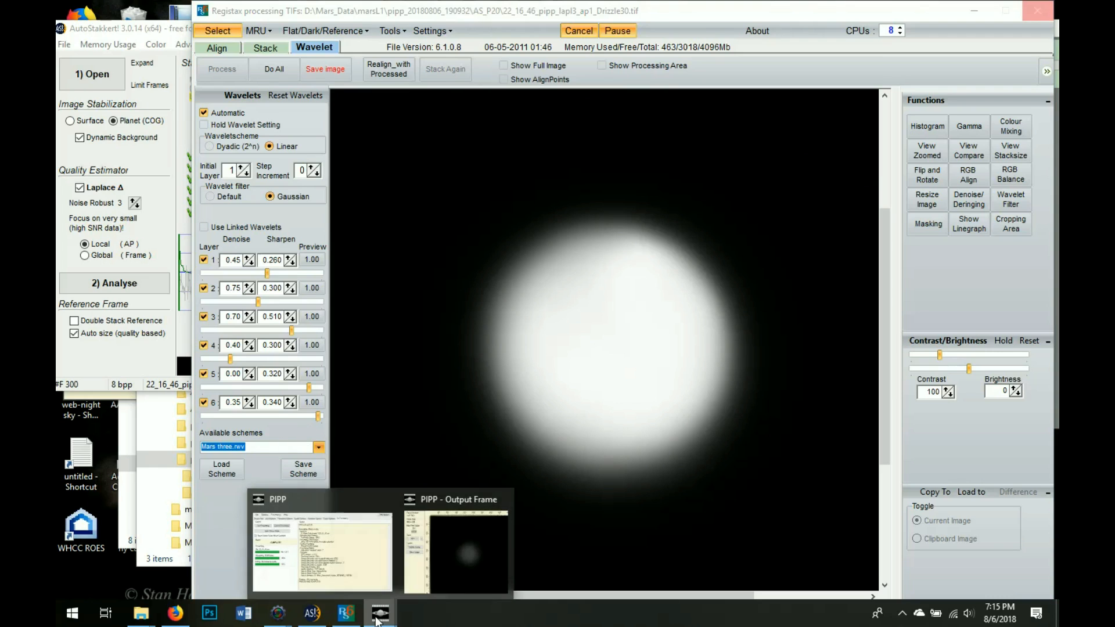
Bring PIPP's Output Frame preview to the front and position it over RegiStax
click(423, 583)
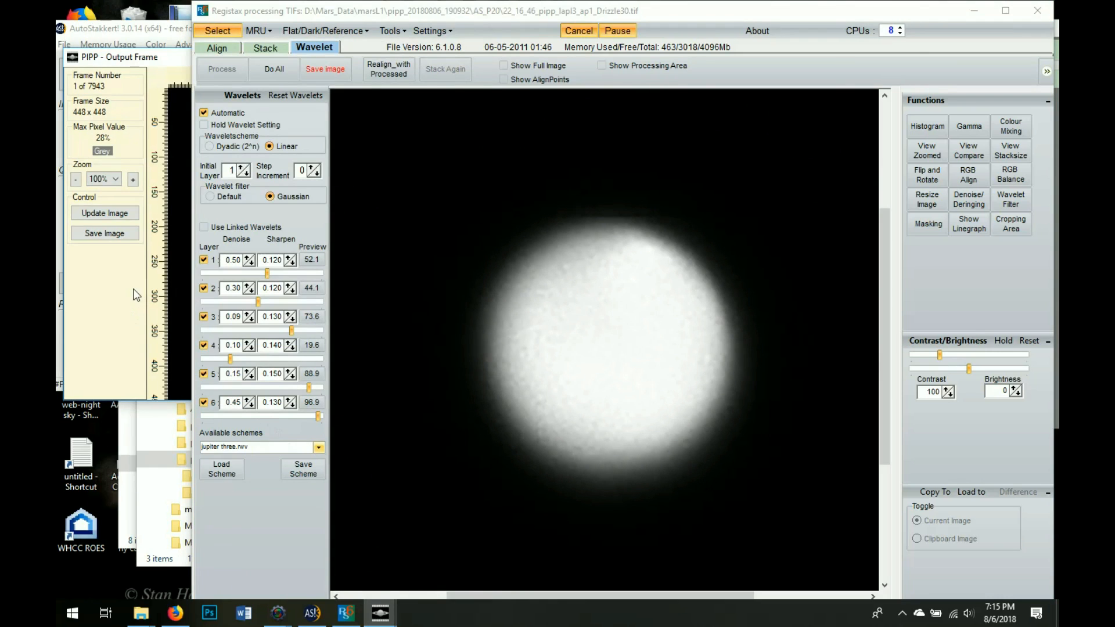
click(173, 58)
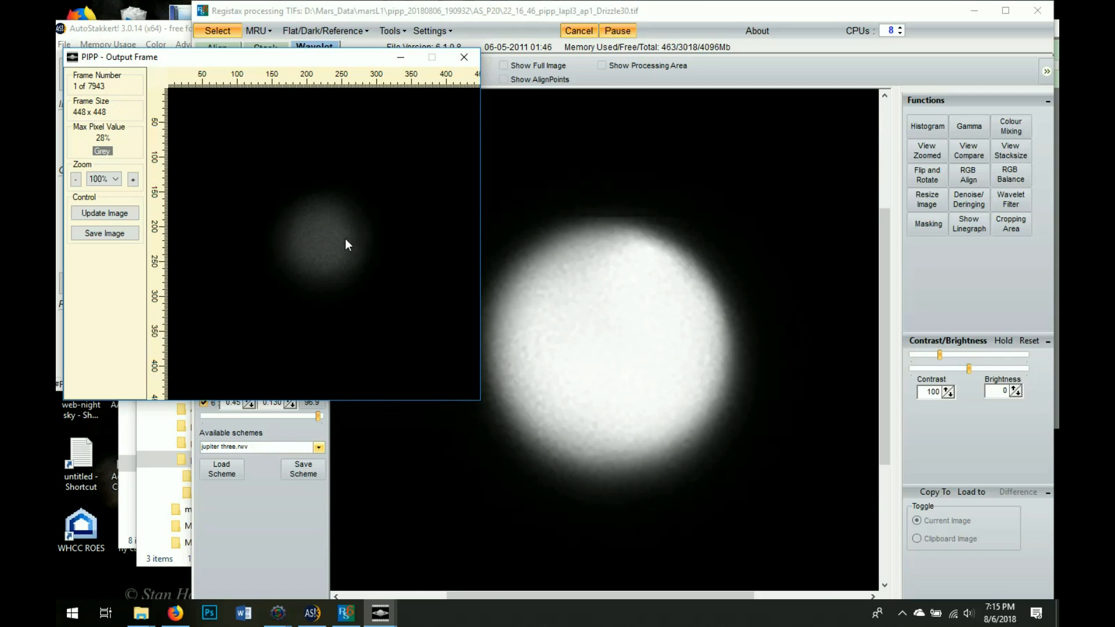
mouse_move(259, 64)
mouse_down()
mouse_move(256, 111)
mouse_move(455, 169)
mouse_move(246, 89)
mouse_move(235, 57)
mouse_move(258, 67)
mouse_up()
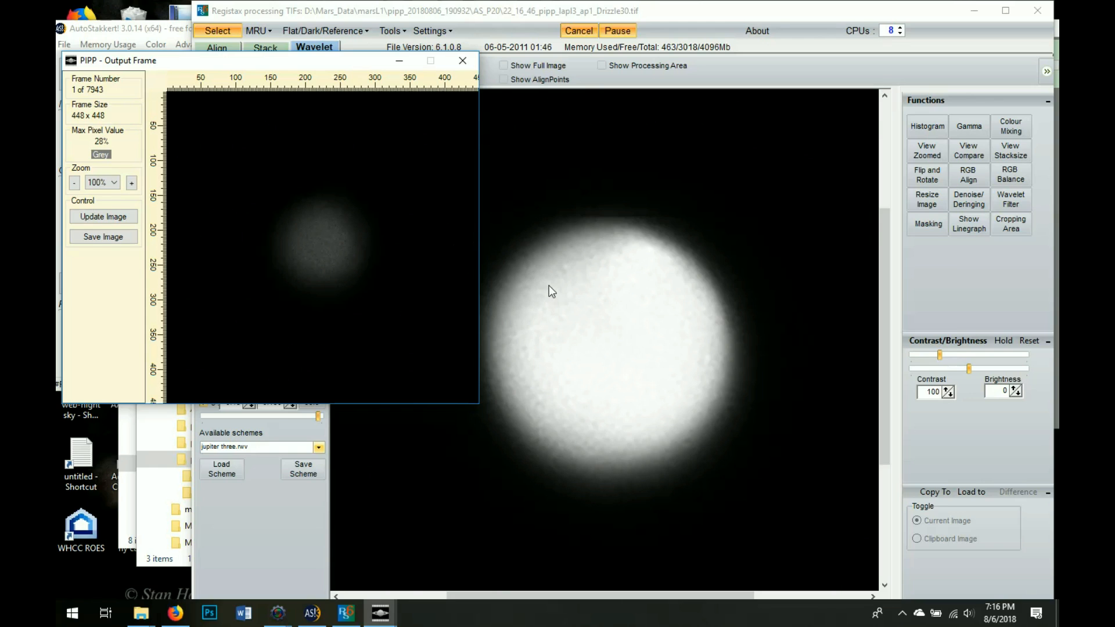
drag(260, 61, 286, 46)
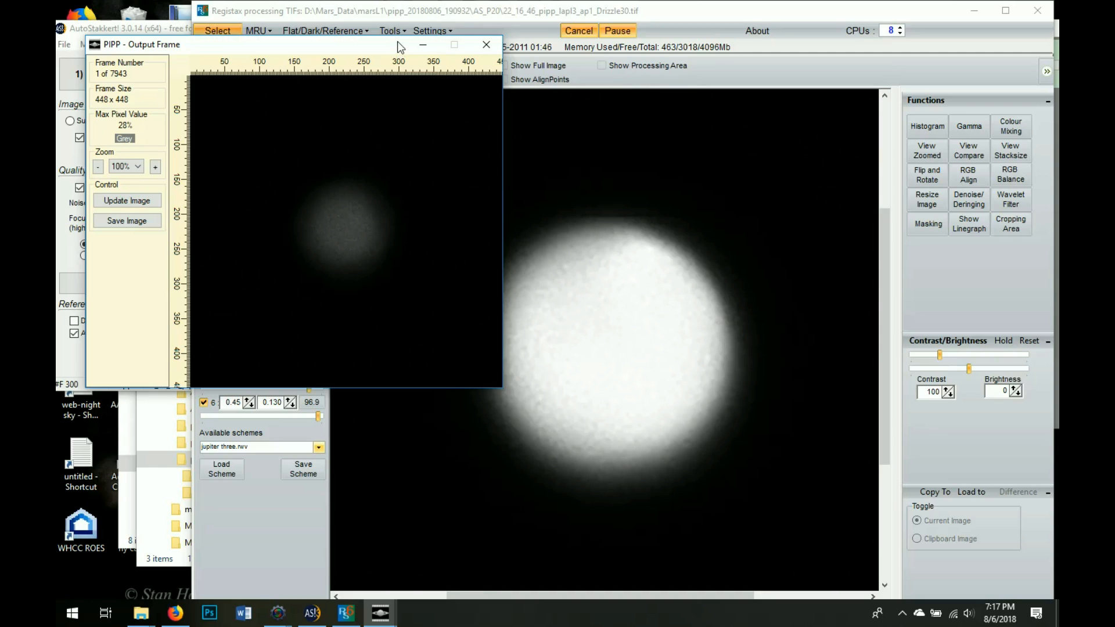
Hide the output frame and apply the jupiter one.rwv wavelet scheme, then show the histogram adjustment
click(427, 43)
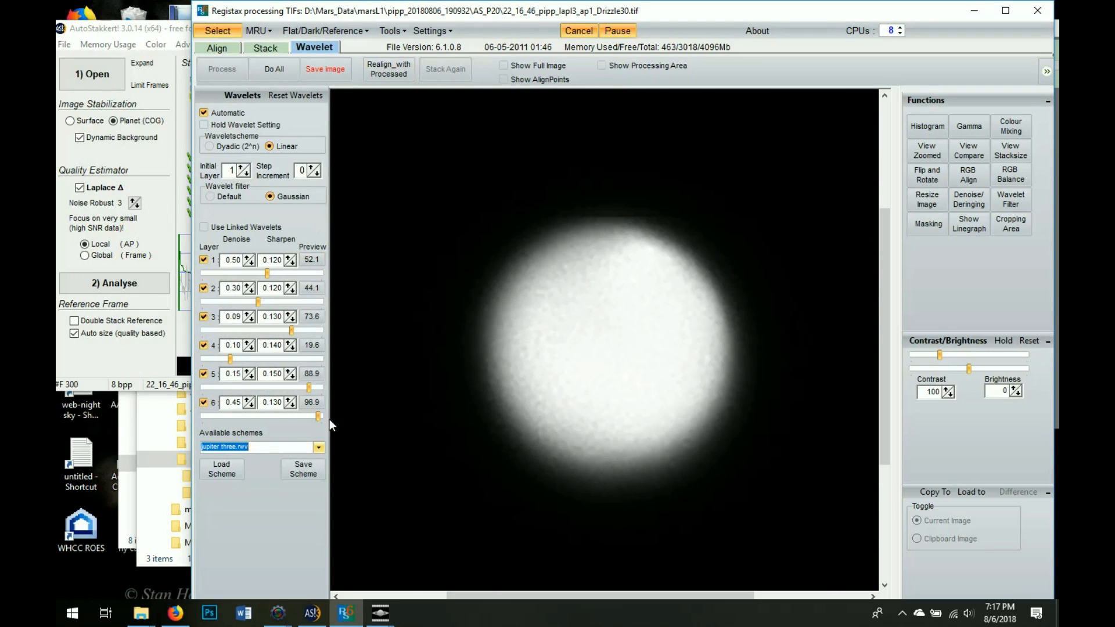
click(318, 447)
drag(323, 482, 322, 474)
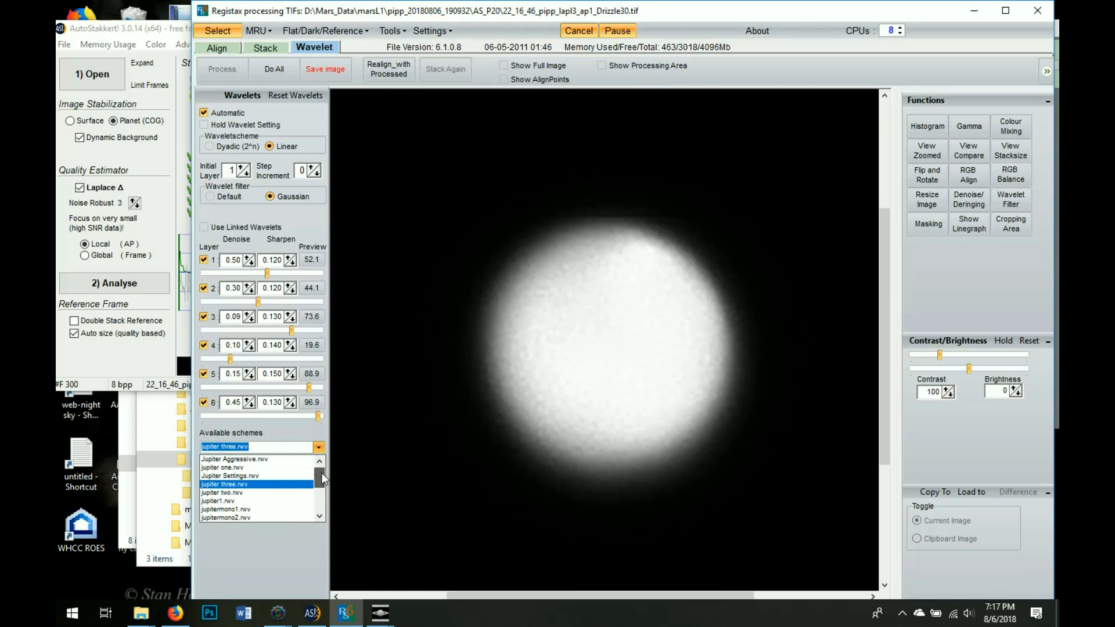
click(289, 469)
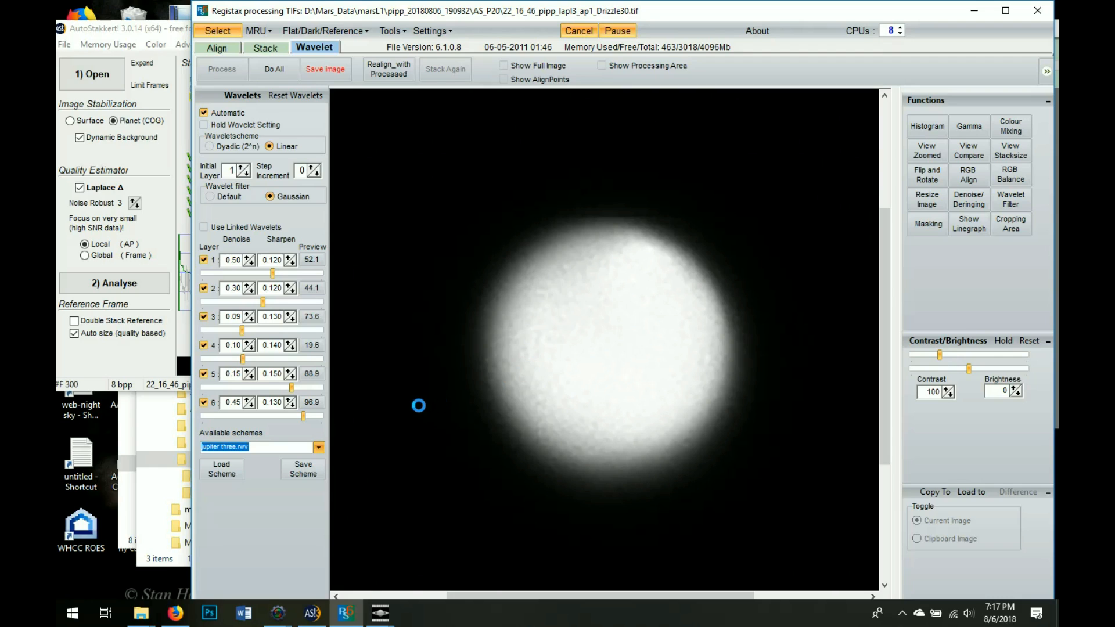
key(Up)
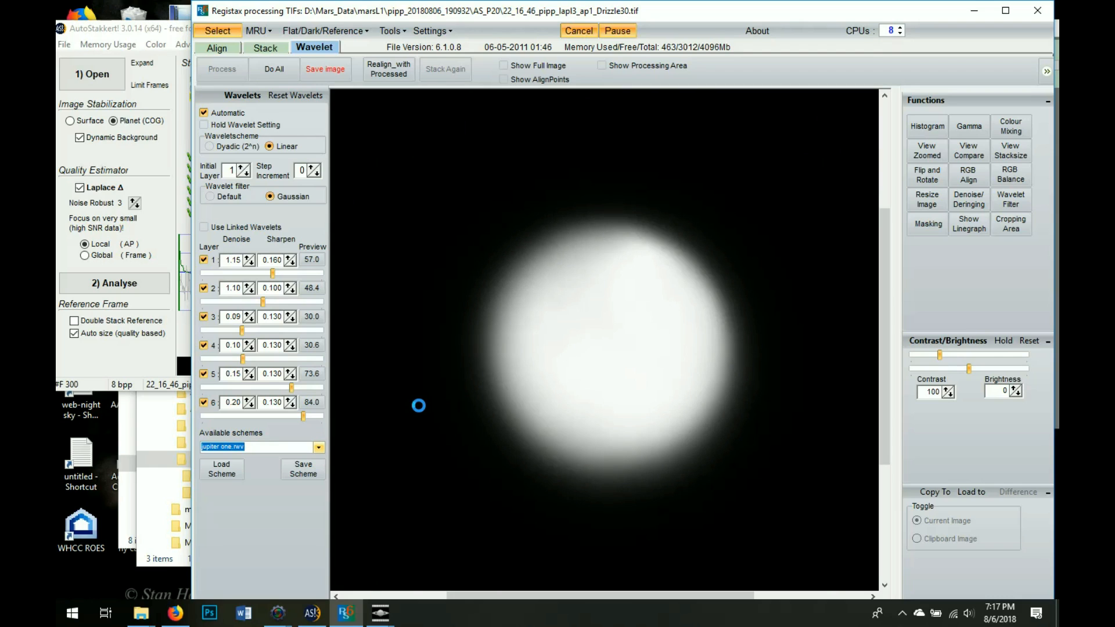
click(915, 130)
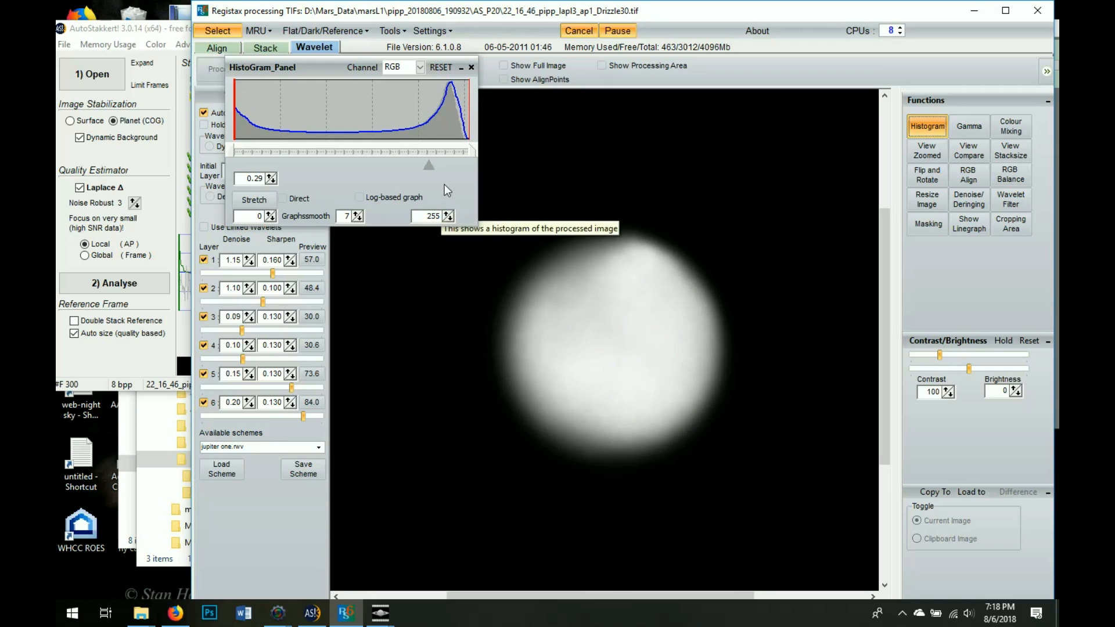
Choose jupitermono2.rwv from Available schemes for the Drizzle30 Mars image
click(318, 447)
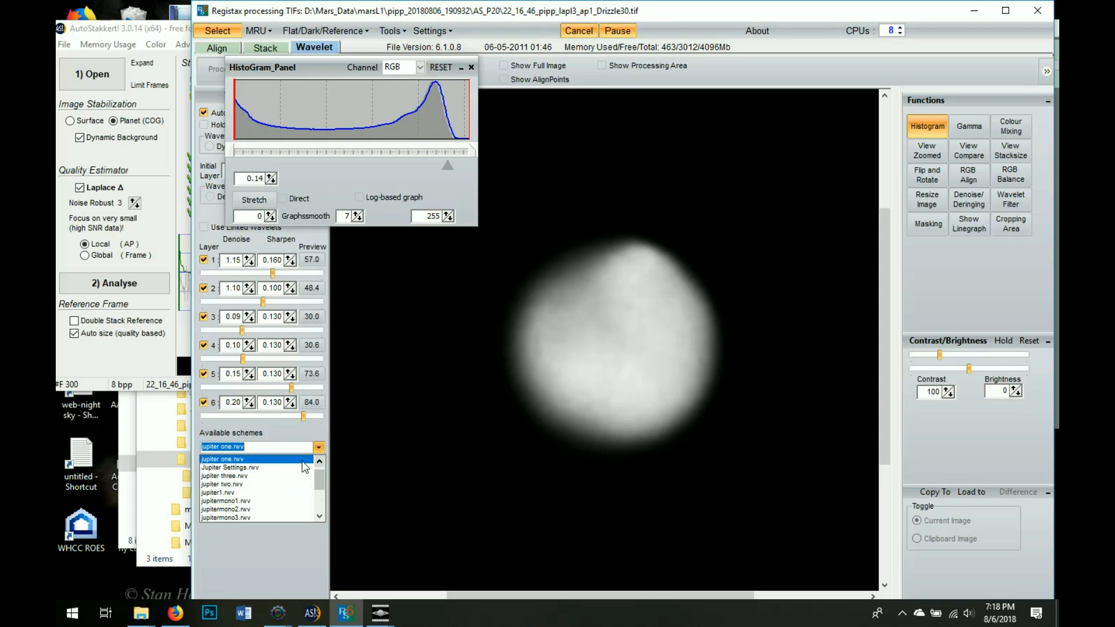
click(301, 506)
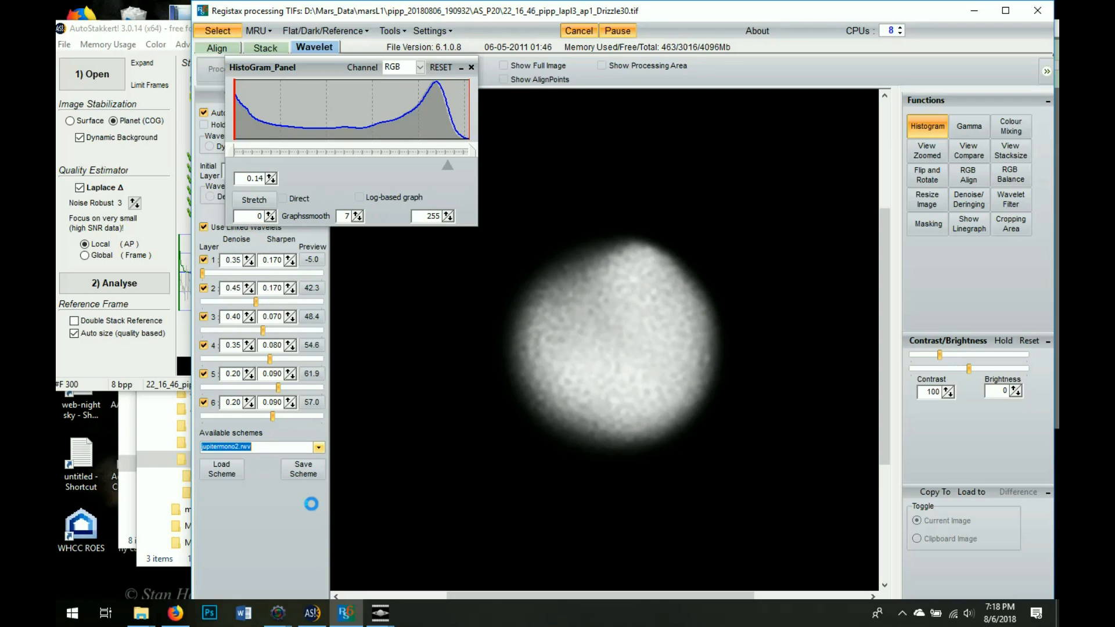
click(318, 447)
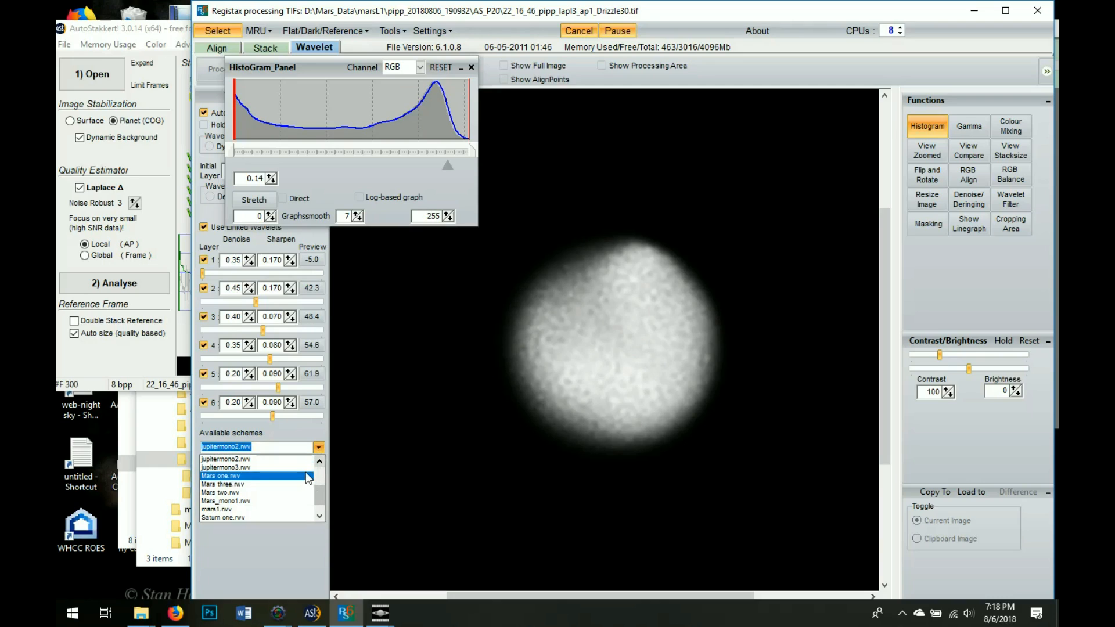
Apply Mars one.rwv, then switch the Available schemes selection to Mars two.rwv
click(308, 477)
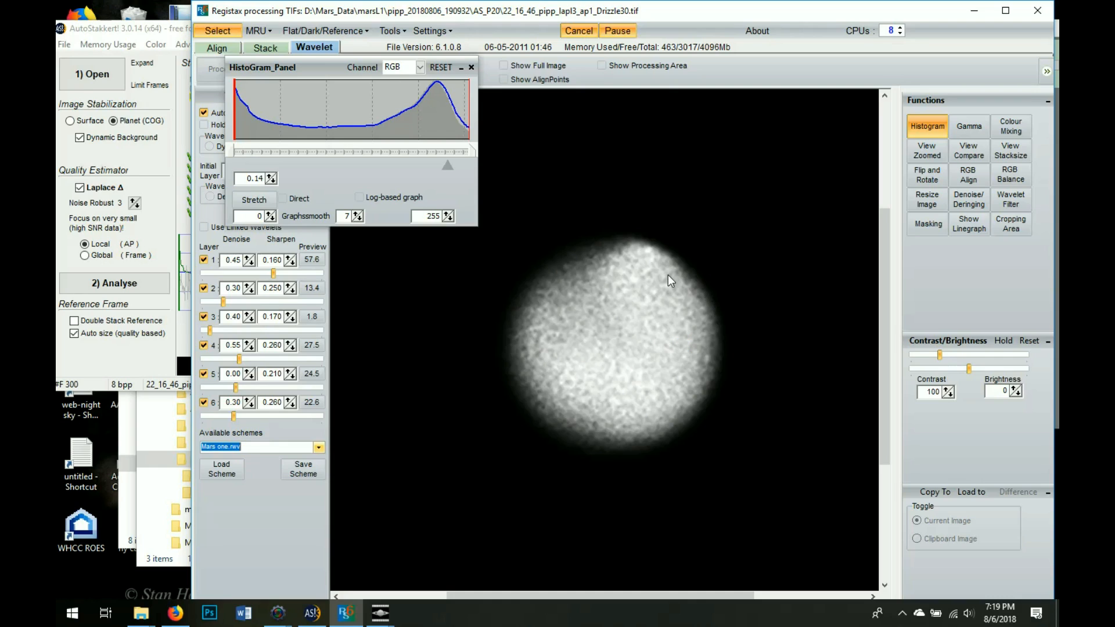
click(318, 447)
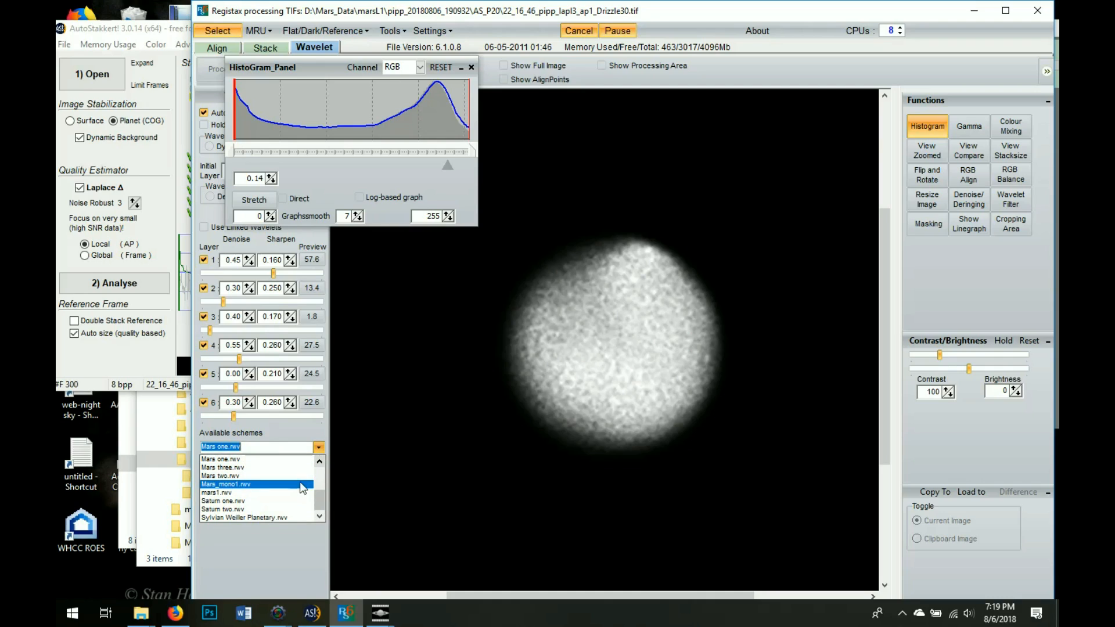
click(302, 485)
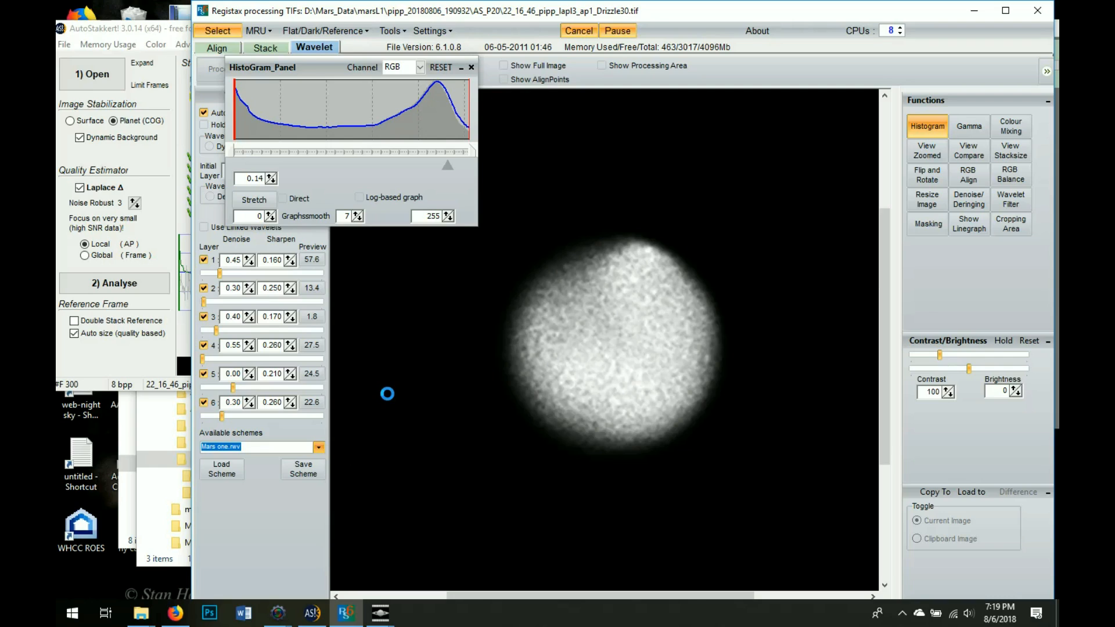
key(Down)
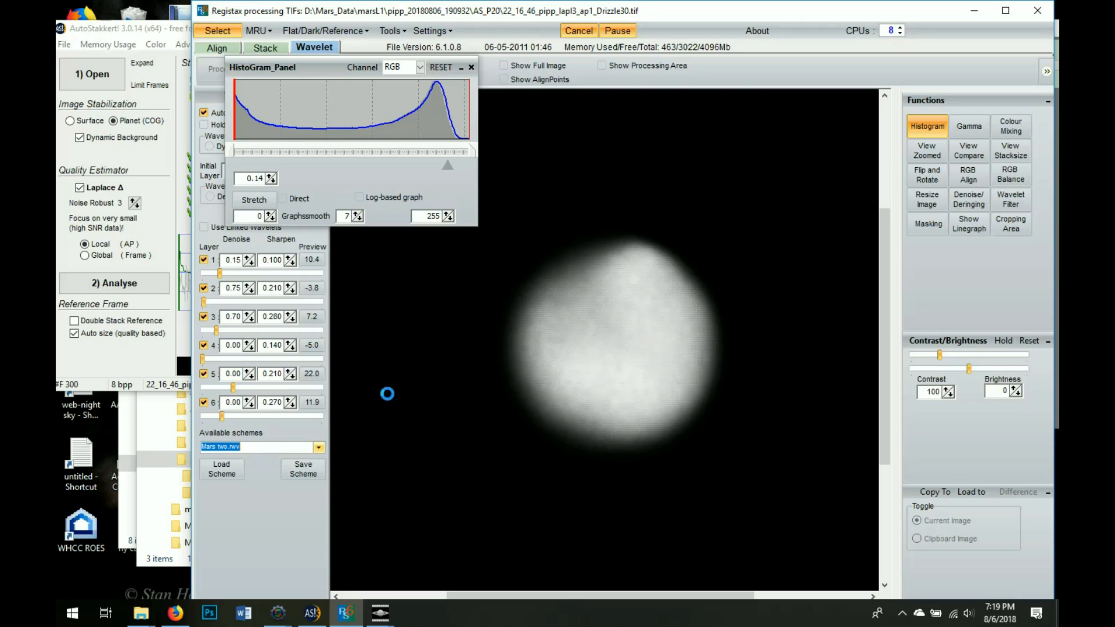
Apply Mars_mono1.rwv and drag the histogram panel to the top-left of the window
click(321, 447)
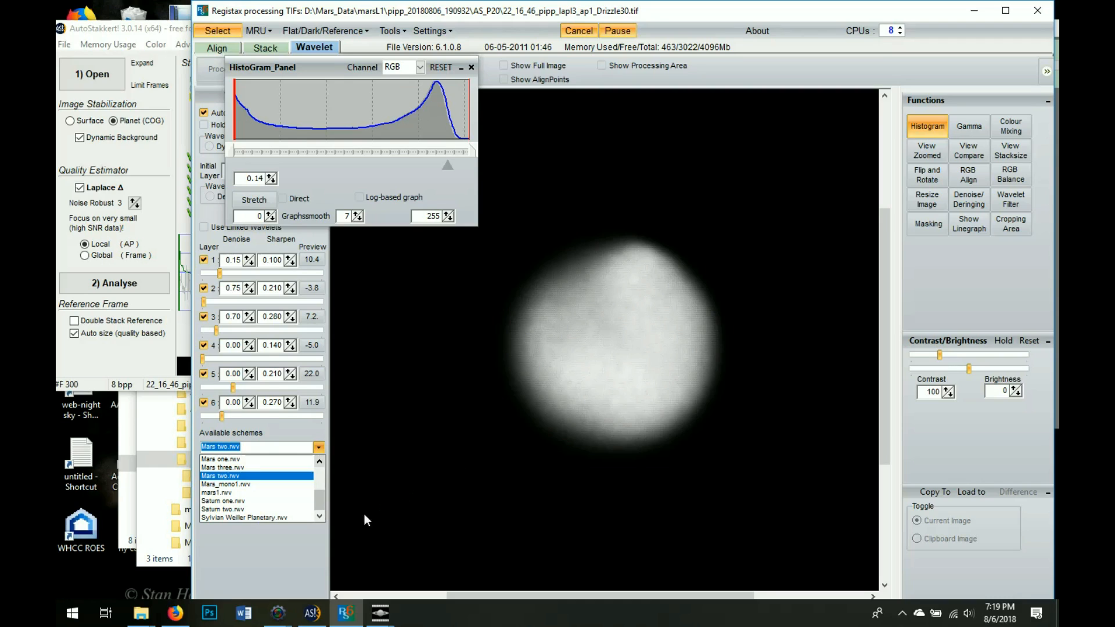
click(277, 477)
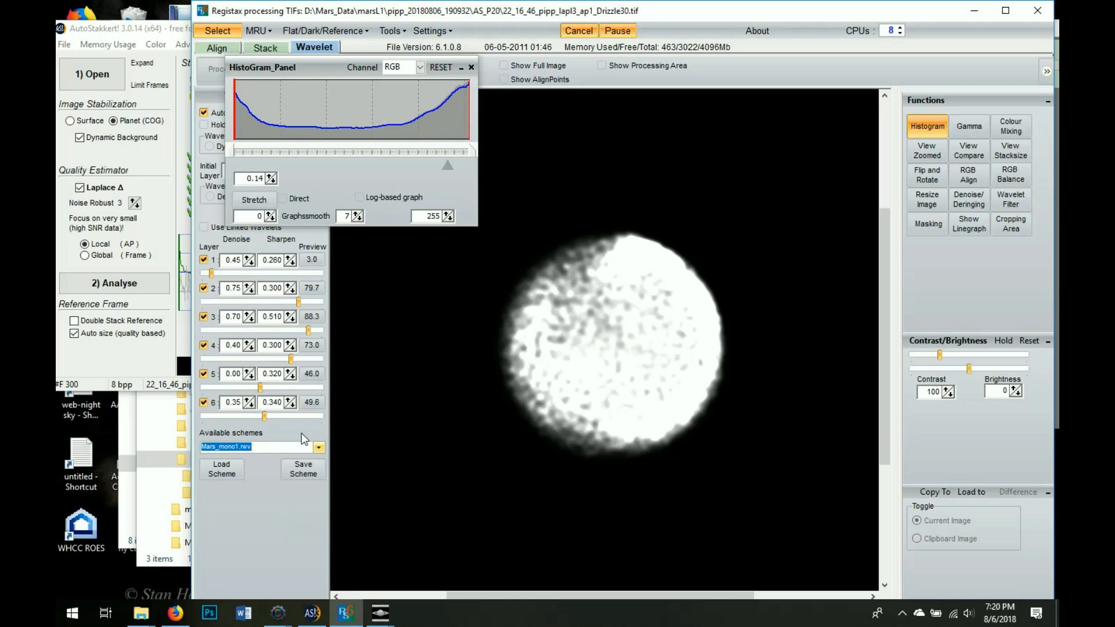
click(471, 67)
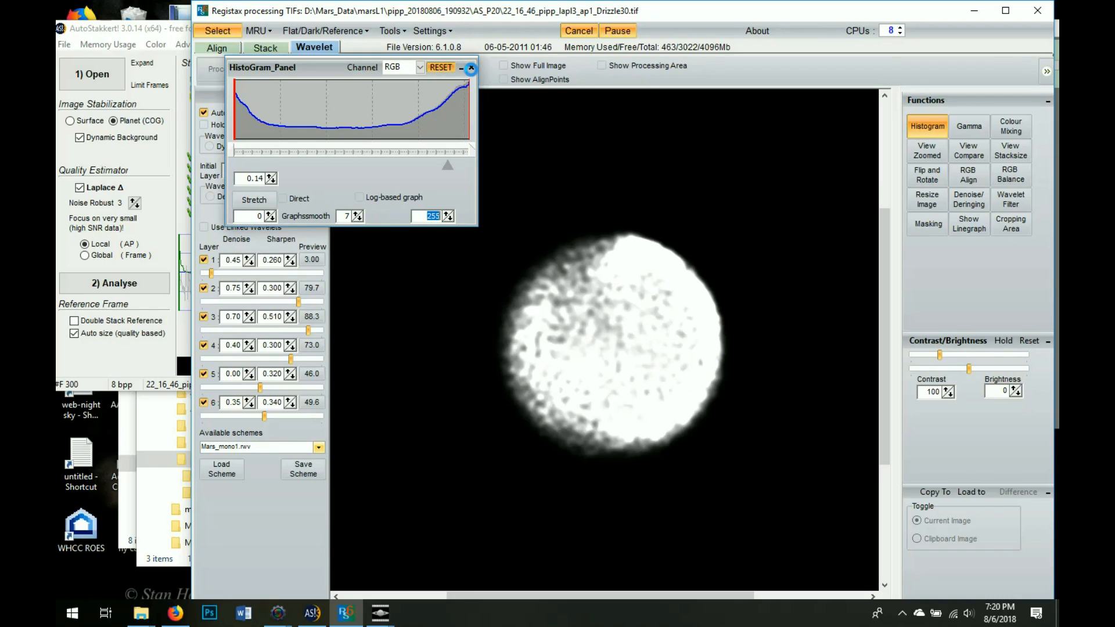
drag(470, 68, 223, 44)
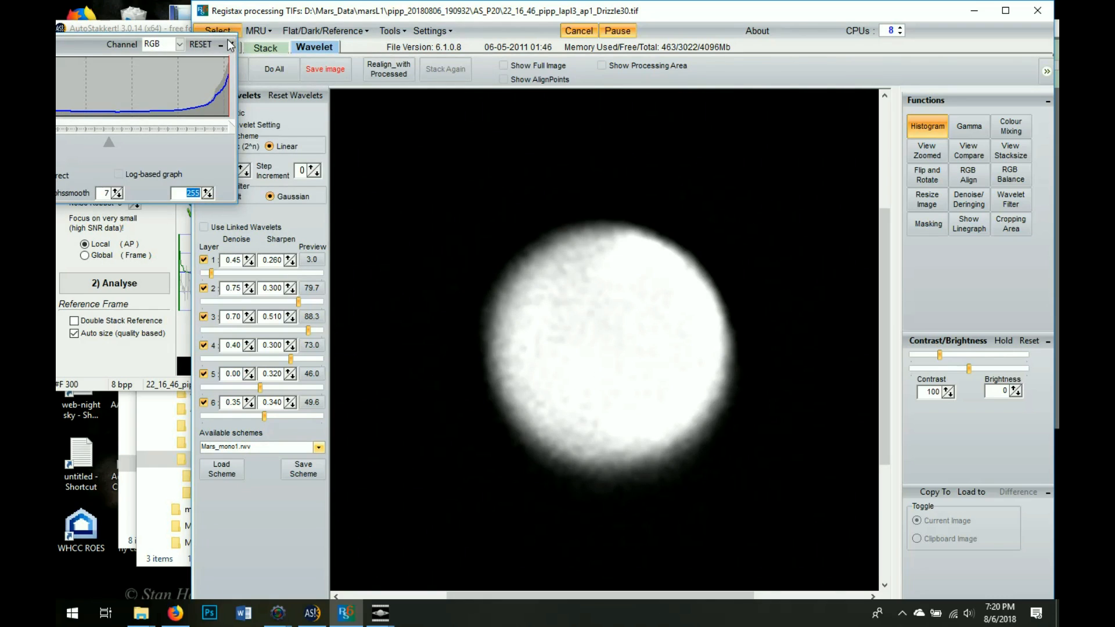
Close the histogram and open 22_21_50_lapl4_ap1 from Mars_Data > MARSL0 > AS_P70
click(230, 44)
click(232, 33)
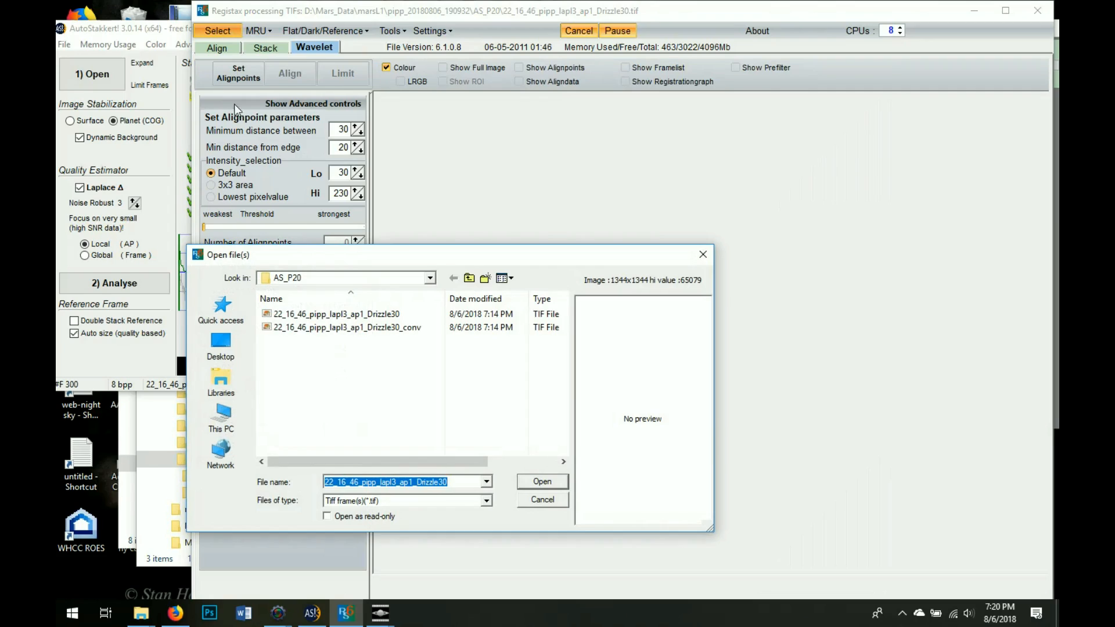
click(468, 279)
click(468, 279)
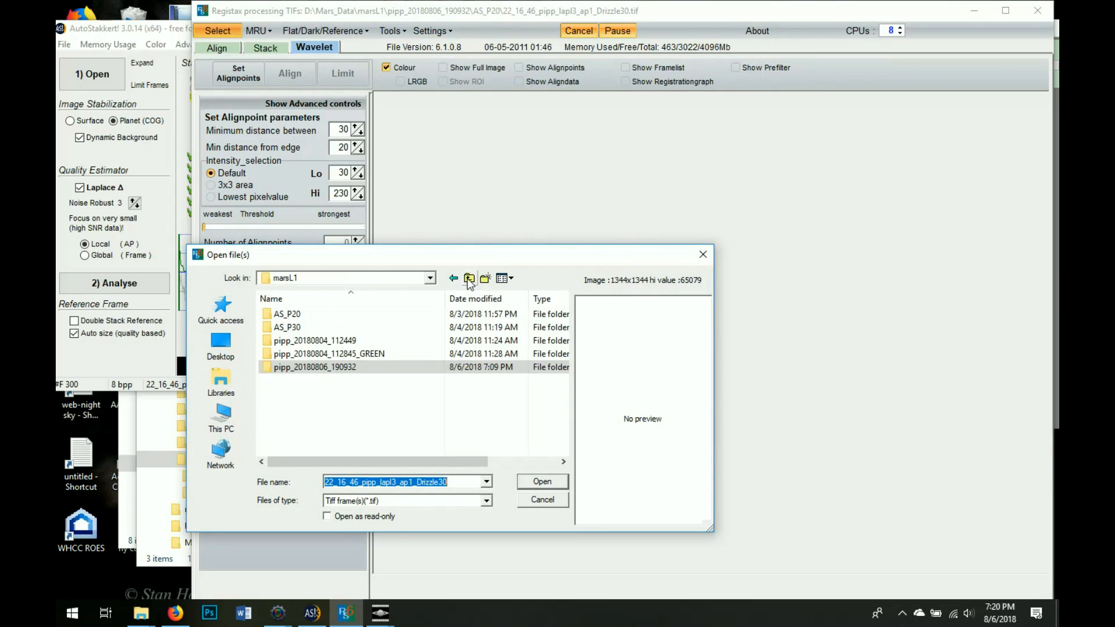
click(468, 279)
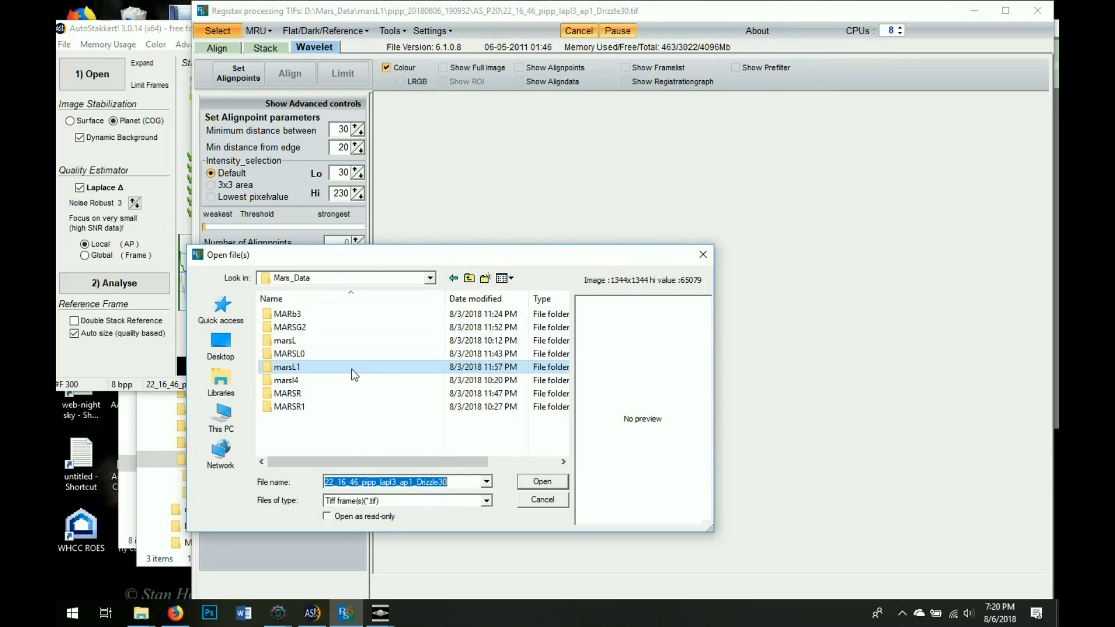
double_click(354, 352)
click(401, 298)
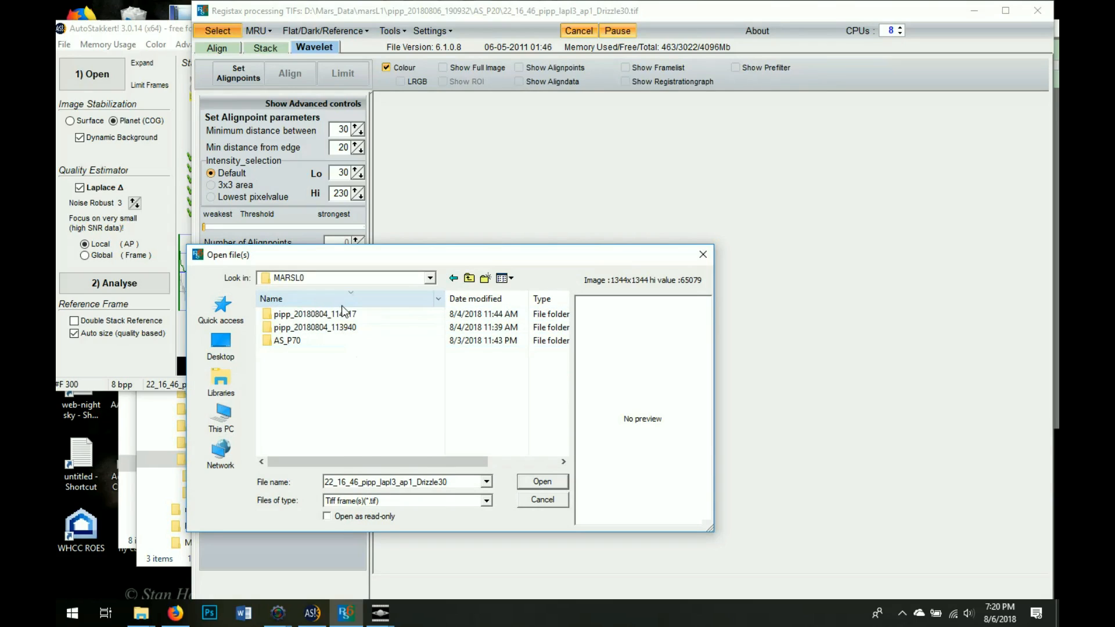
double_click(316, 343)
click(321, 314)
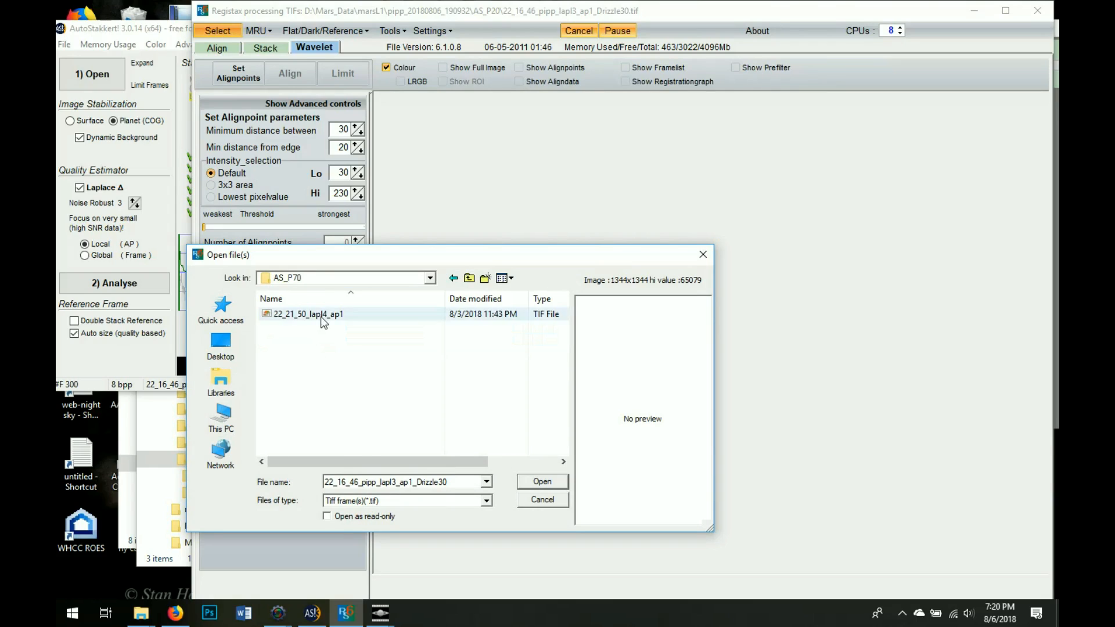
click(557, 481)
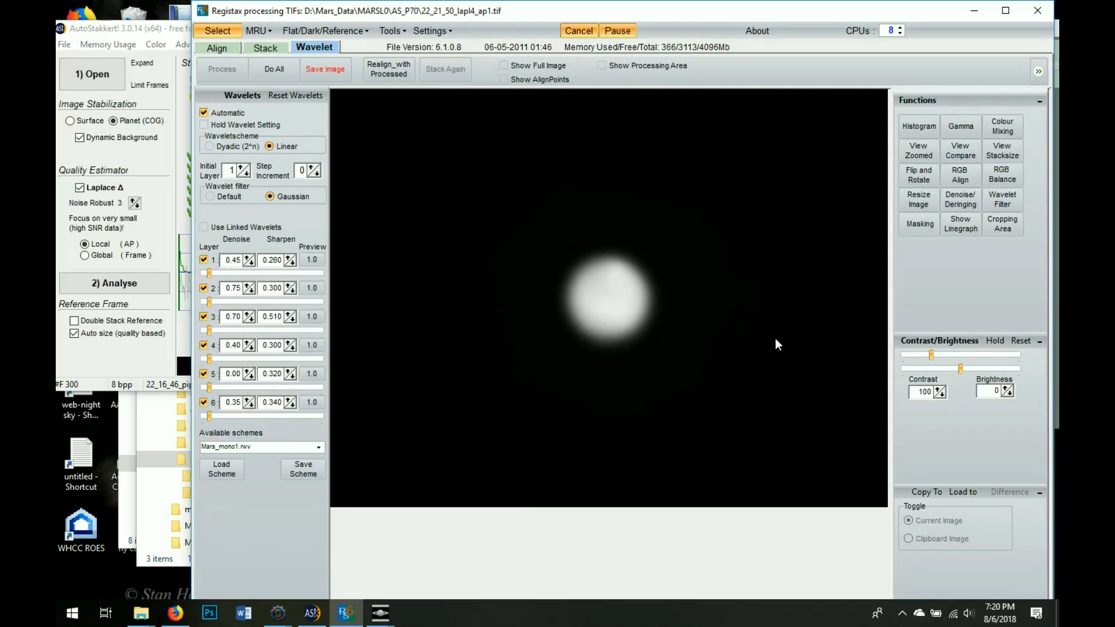
Show the new image's histogram and lower its midpoint to 0.33
click(929, 126)
drag(74, 43, 233, 63)
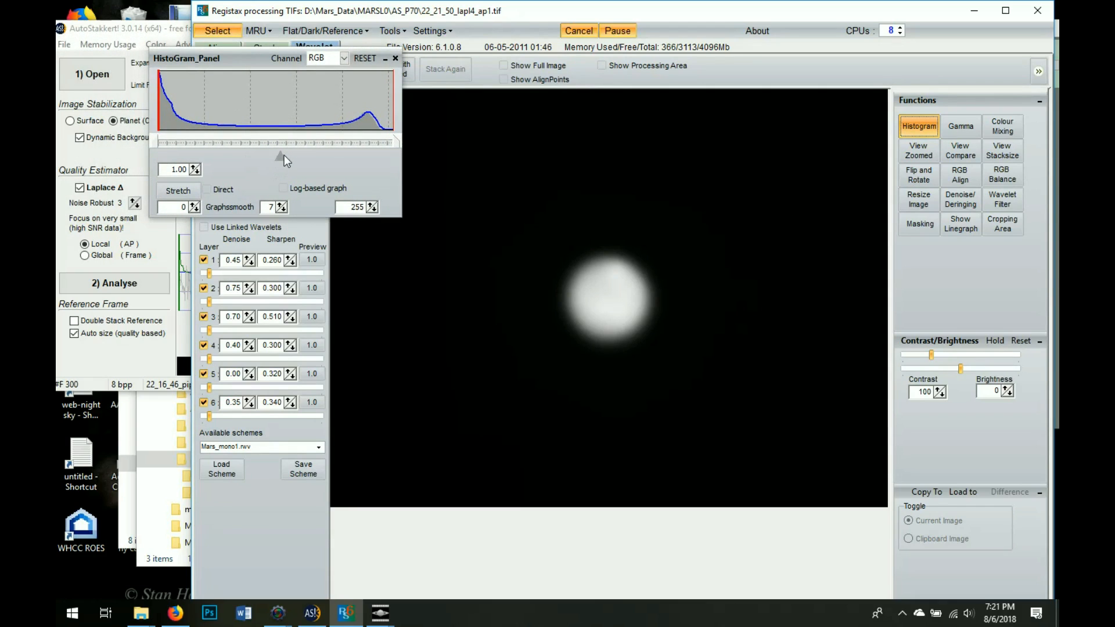
drag(349, 155, 345, 153)
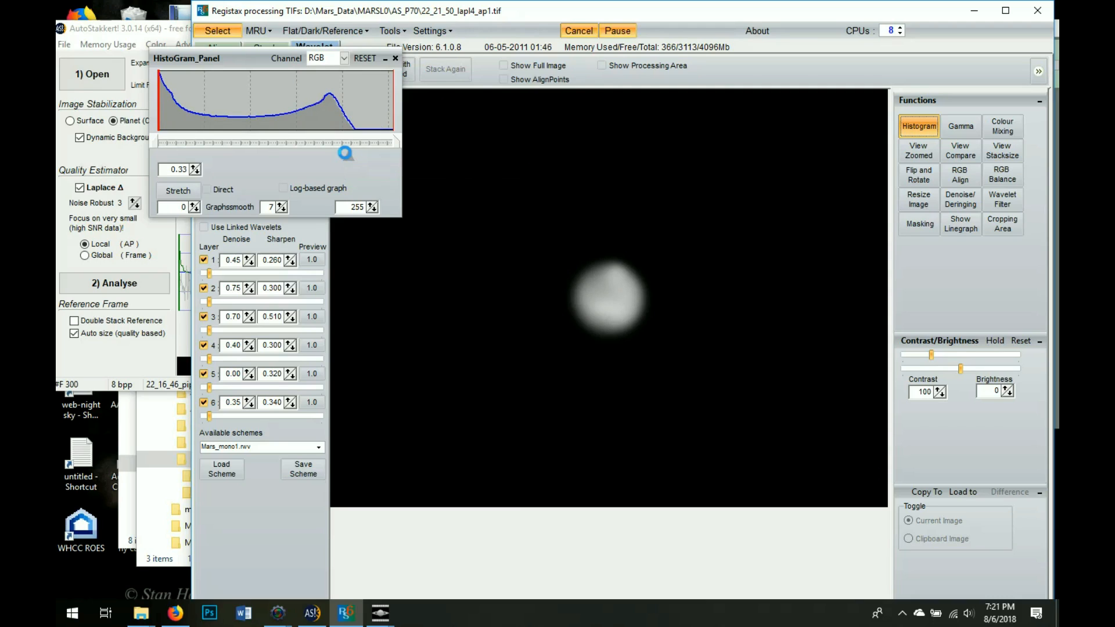
Drag the histogram midpoint slider down to 0.19 on the 22_21_50 image
drag(362, 159, 365, 160)
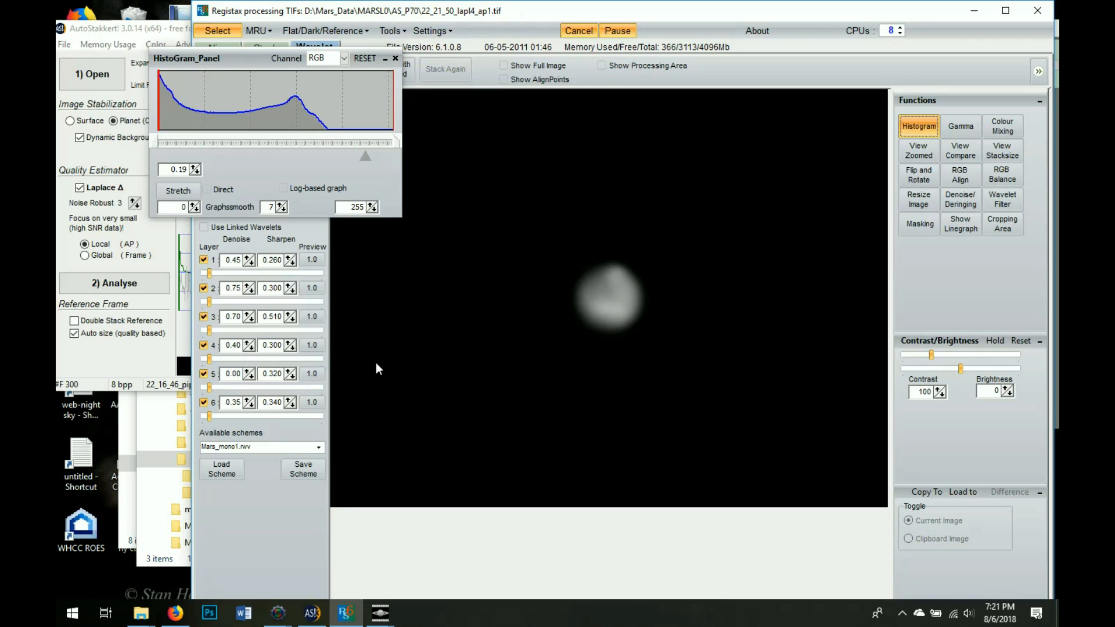
Apply jupitermono3.rwv to the 22_21_50 Mars image, keeping it after rechecking the list
click(319, 447)
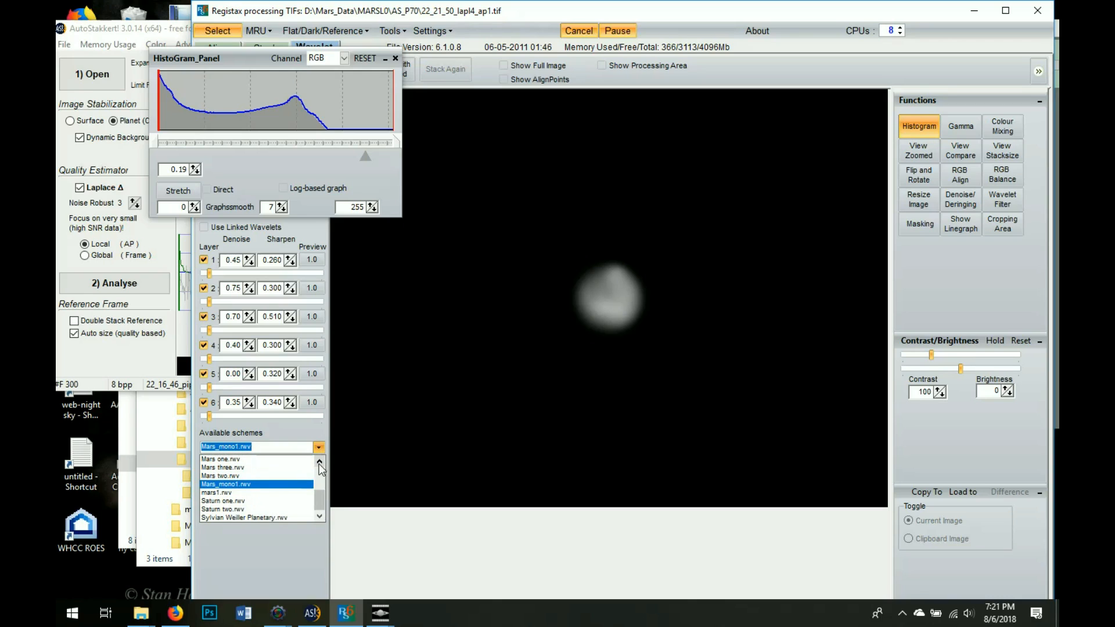
scroll(319, 463, up, 3)
click(291, 469)
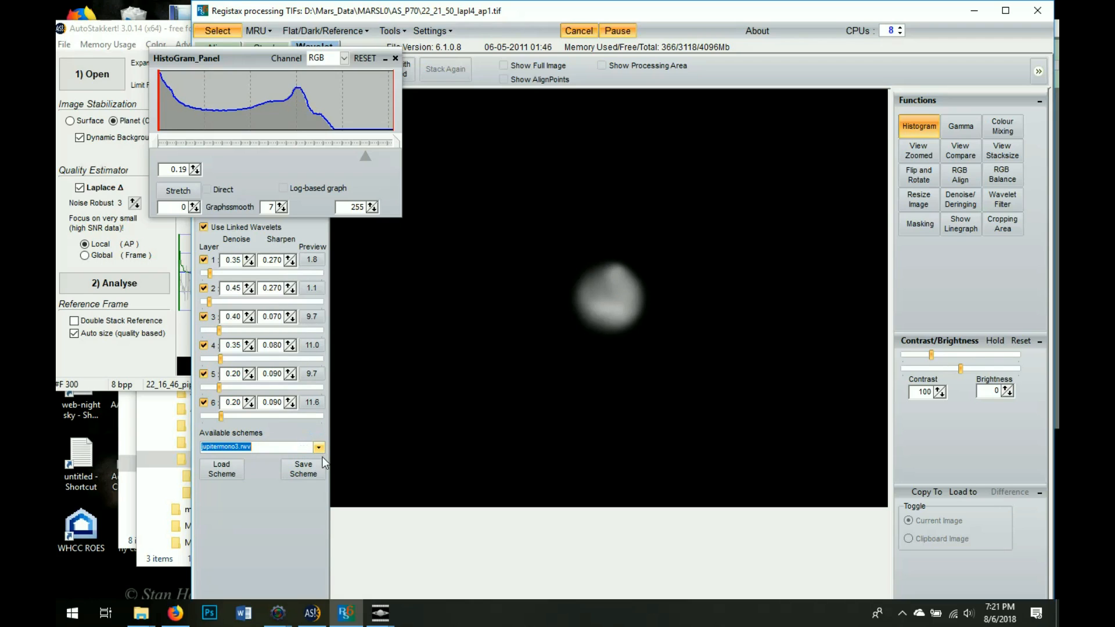
click(318, 448)
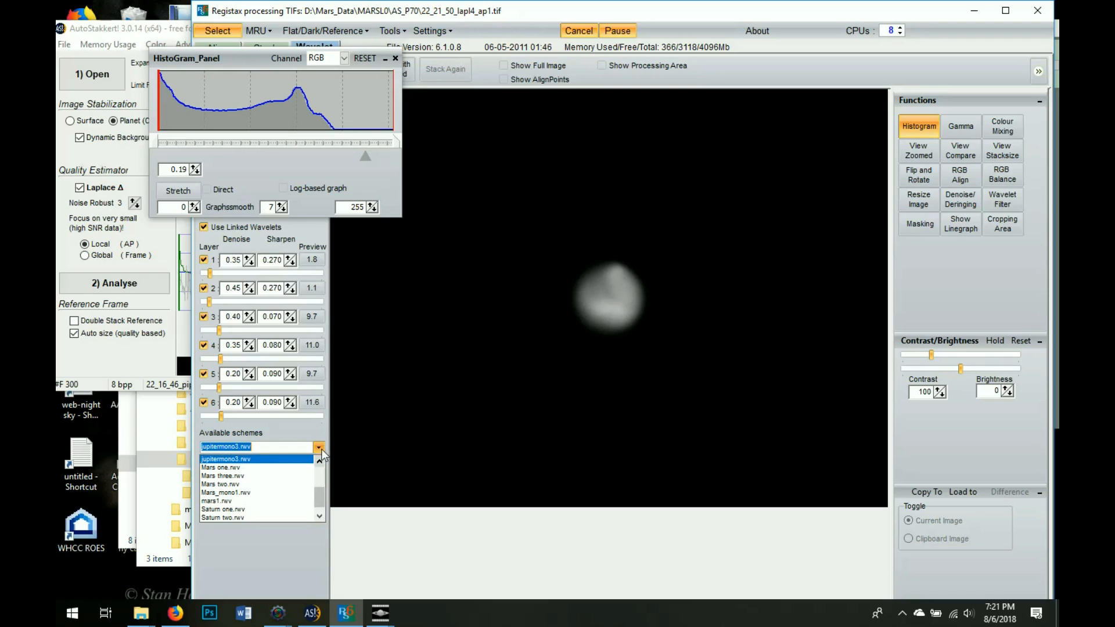
click(318, 458)
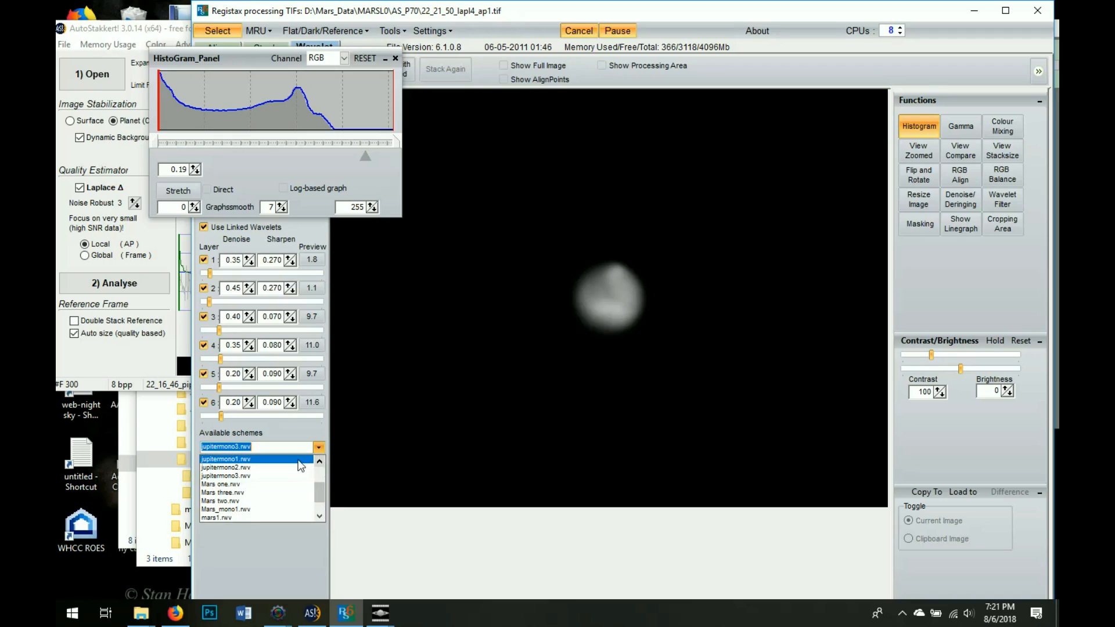
click(298, 459)
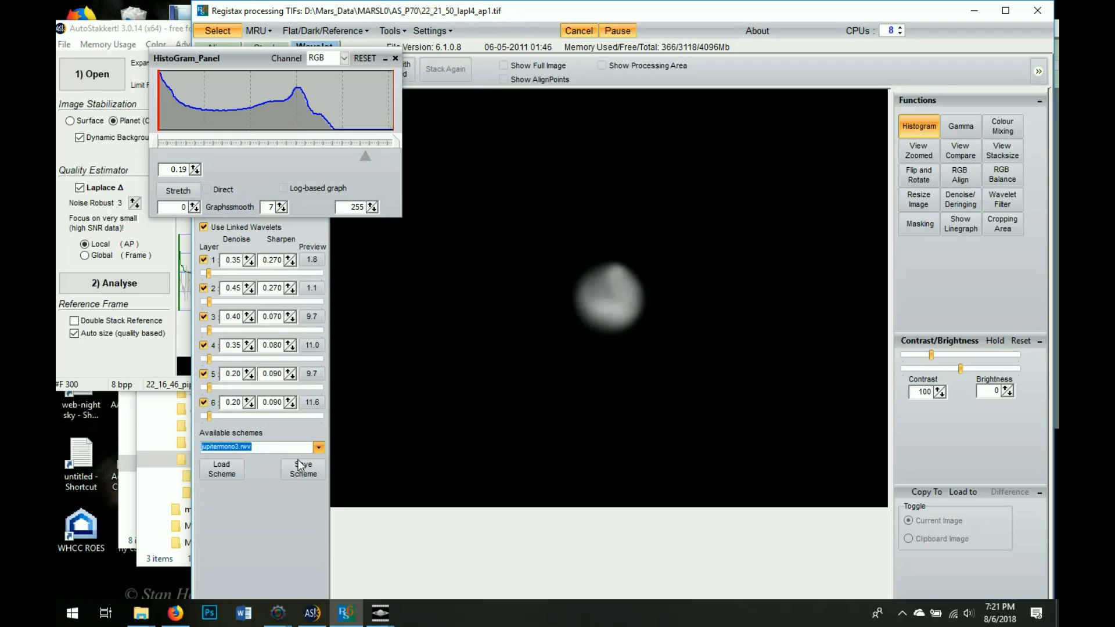